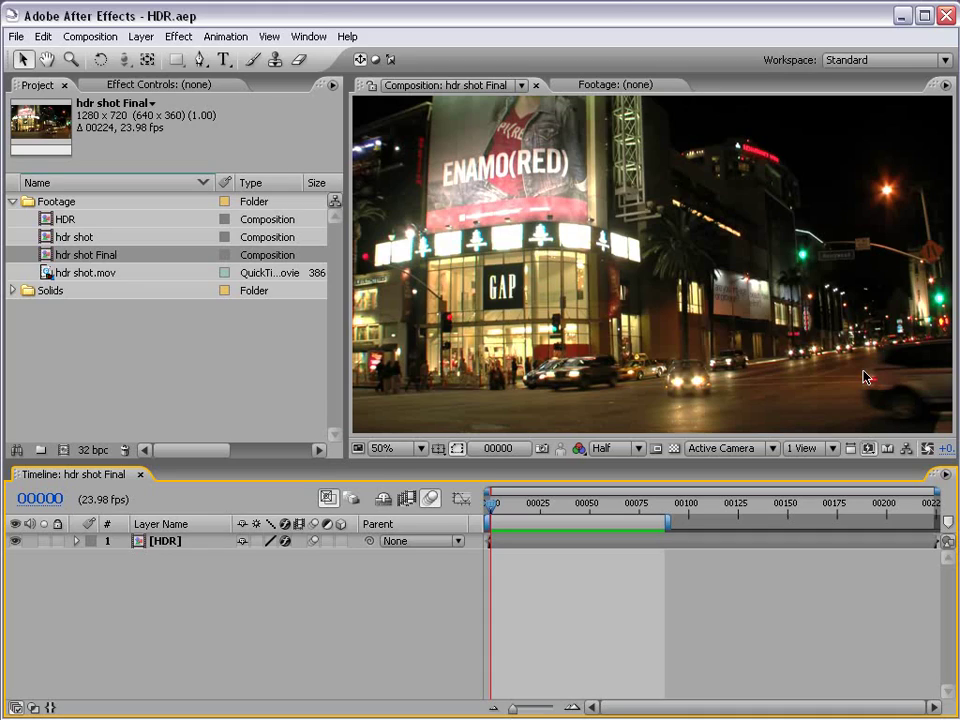
Step: Preview the hdr shot Final comp, scrub near frame 00030, and zoom to inspect the storefronts
{"action": "key", "text": "KP_0"}
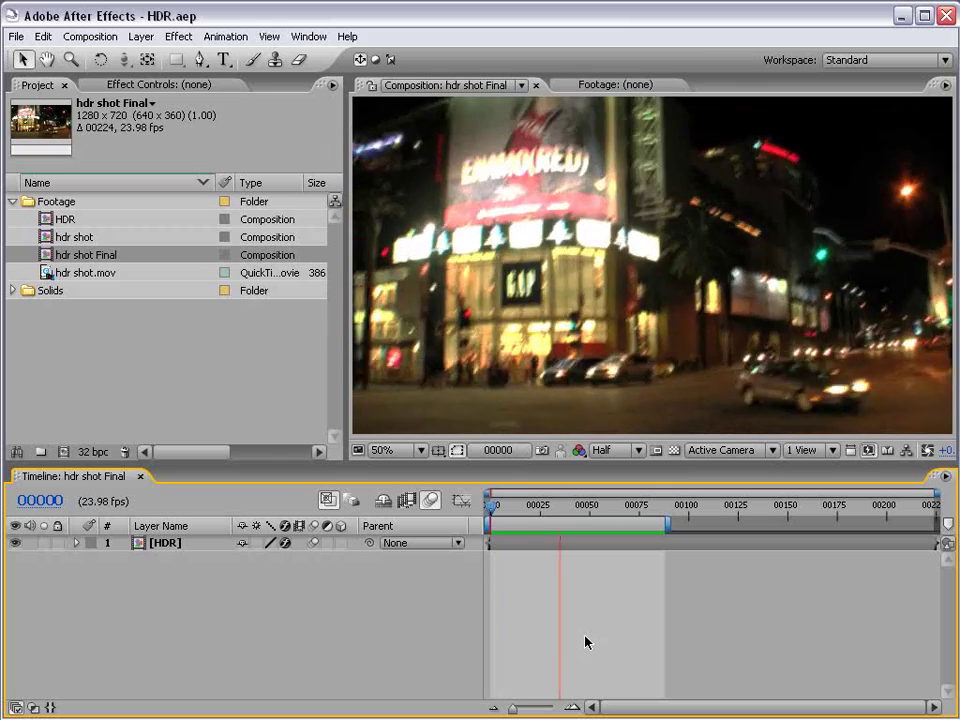
{"action": "key", "text": "space"}
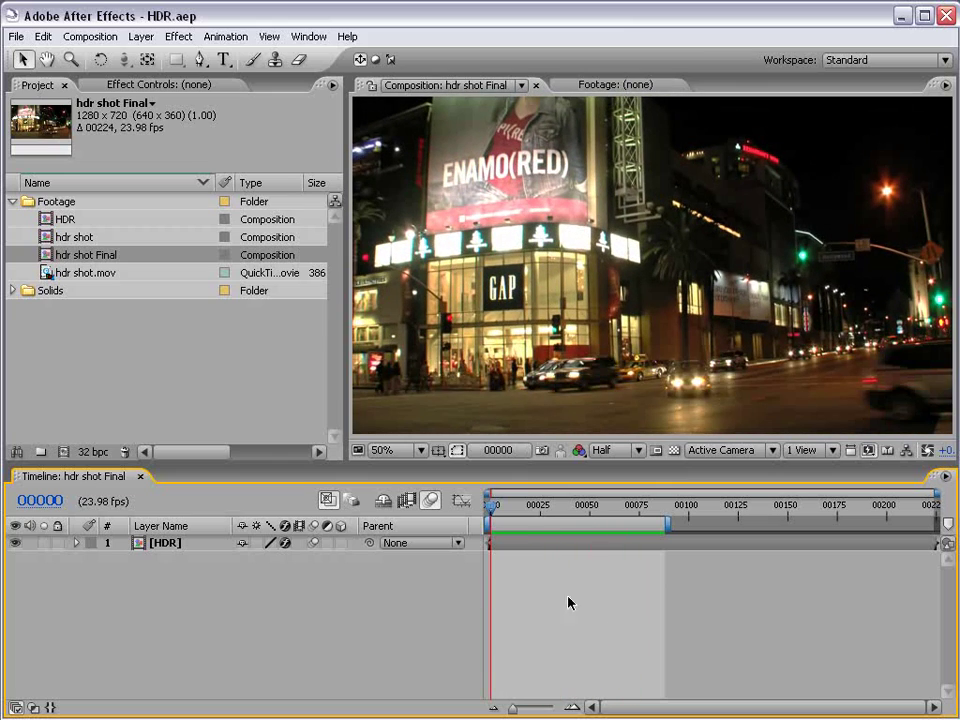
{"action": "left_click_drag", "start_coordinate": [531, 510], "coordinate": [551, 513]}
{"action": "scroll", "coordinate": [671, 315], "scroll_direction": "up", "scroll_amount": 2}
{"action": "key", "text": "h"}
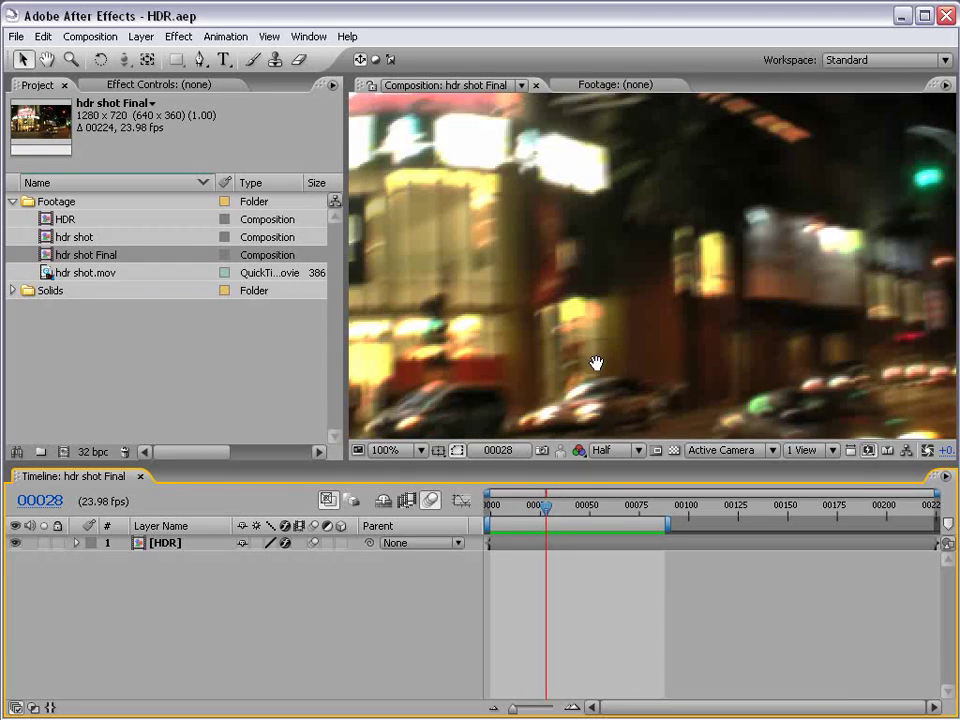
{"action": "left_click_drag", "start_coordinate": [598, 362], "coordinate": [606, 289]}
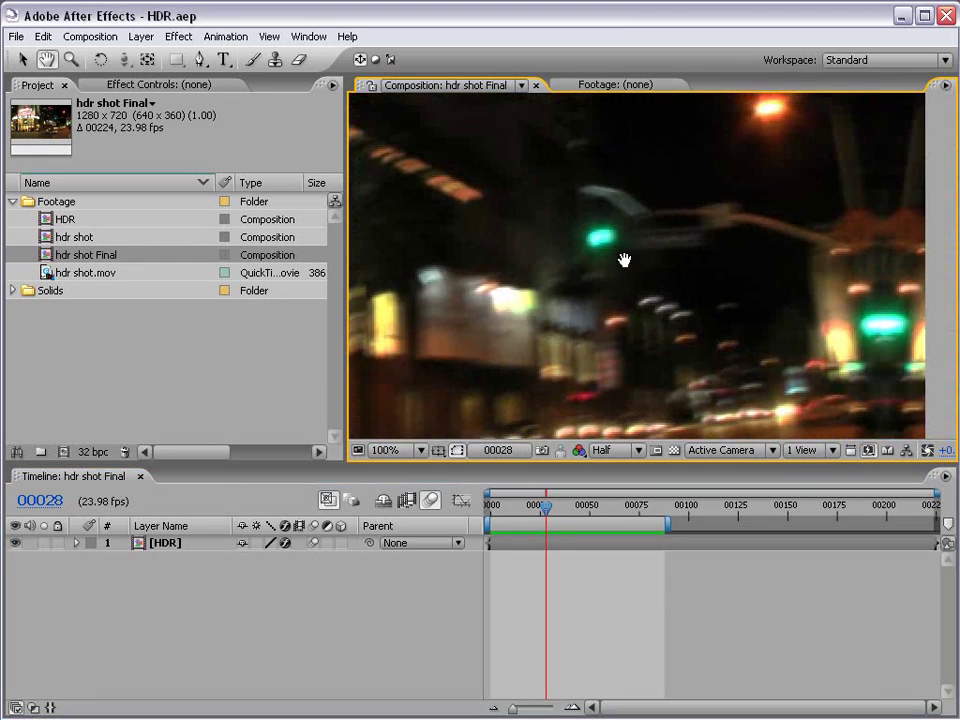
{"action": "left_click_drag", "start_coordinate": [561, 381], "coordinate": [581, 332]}
{"action": "left_click_drag", "start_coordinate": [545, 507], "coordinate": [569, 508]}
Step: Inspect frame 00023 at 100%, then lower the project colour depth from 32 to 8 bpc
{"action": "scroll", "coordinate": [647, 306], "scroll_direction": "down", "scroll_amount": 2}
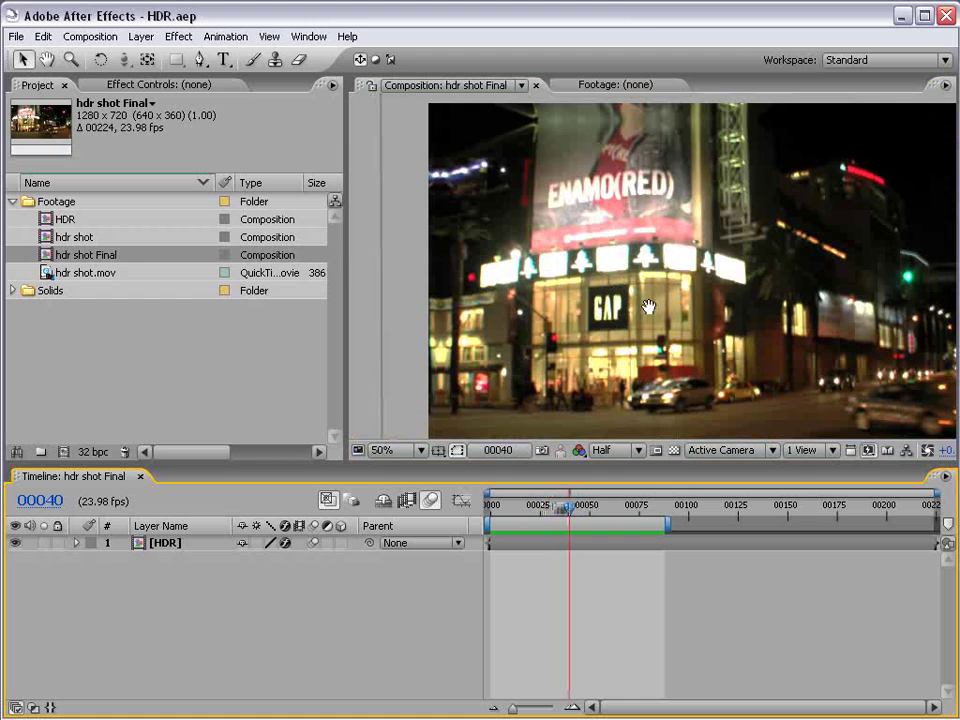
{"action": "left_click_drag", "start_coordinate": [641, 281], "coordinate": [668, 325]}
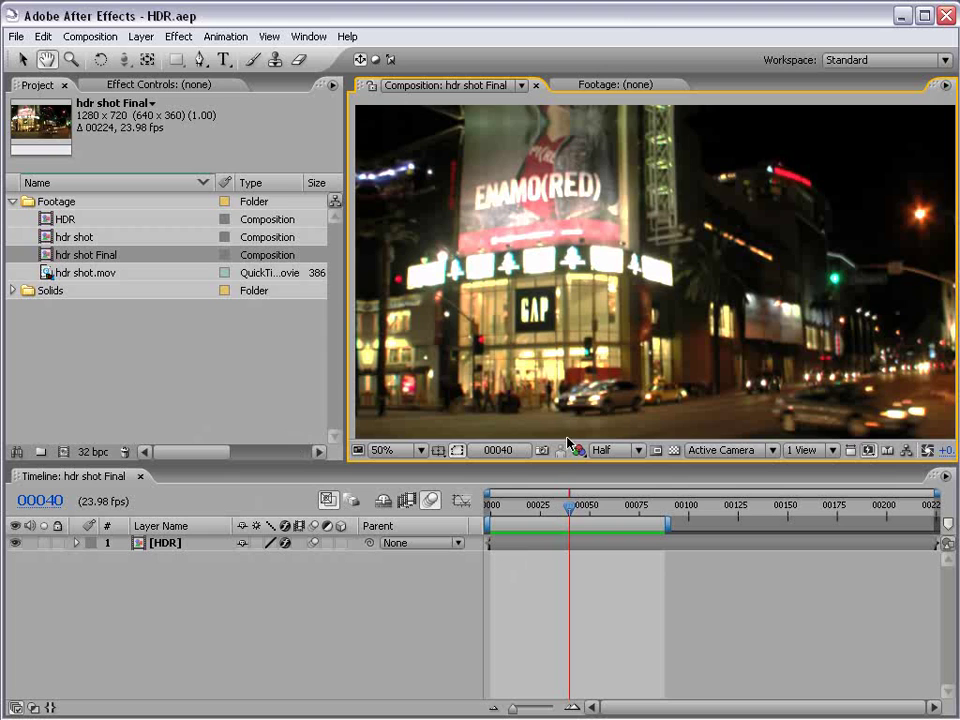
{"action": "left_click_drag", "start_coordinate": [568, 506], "coordinate": [541, 507]}
{"action": "scroll", "coordinate": [660, 343], "scroll_direction": "up", "scroll_amount": 2}
{"action": "left_click_drag", "start_coordinate": [660, 343], "coordinate": [600, 383]}
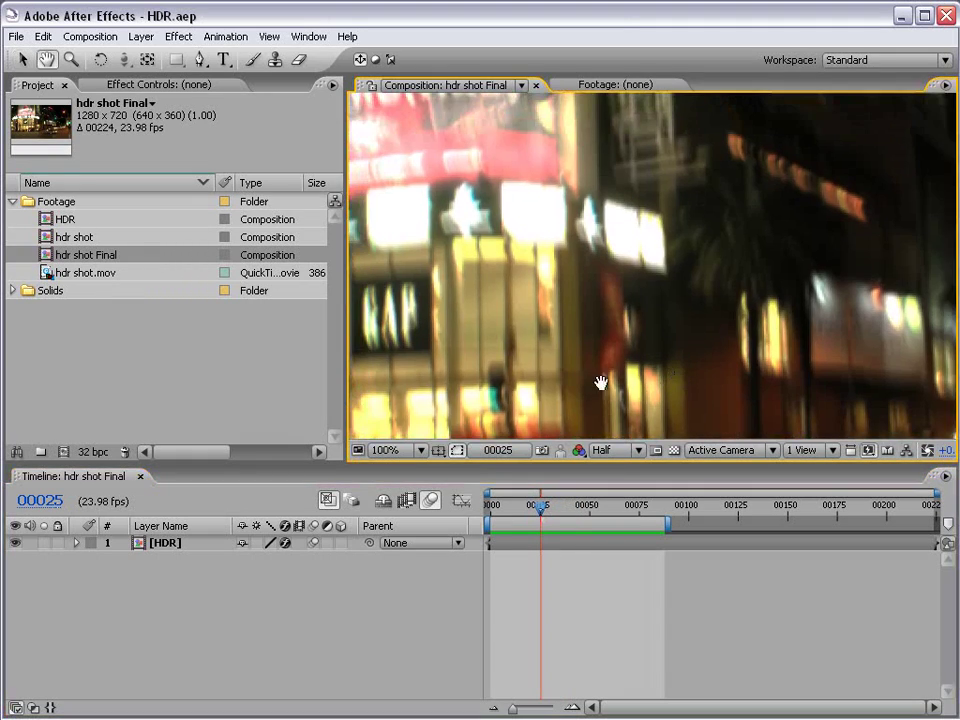
{"action": "scroll", "coordinate": [600, 383], "scroll_direction": "down", "scroll_amount": 2}
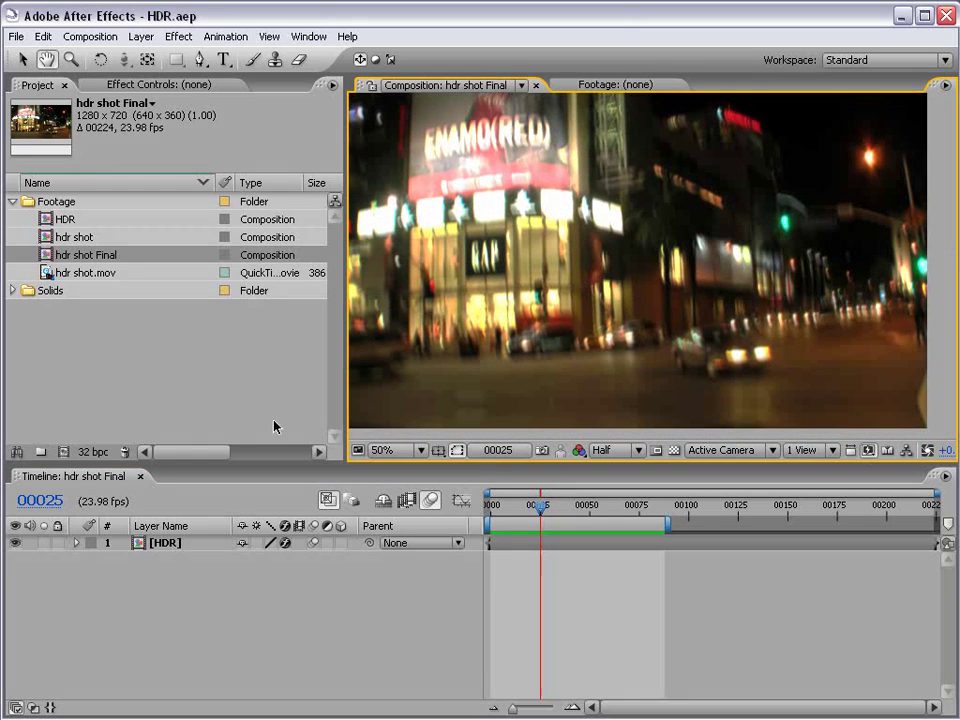
{"action": "left_click", "coordinate": [90, 451]}
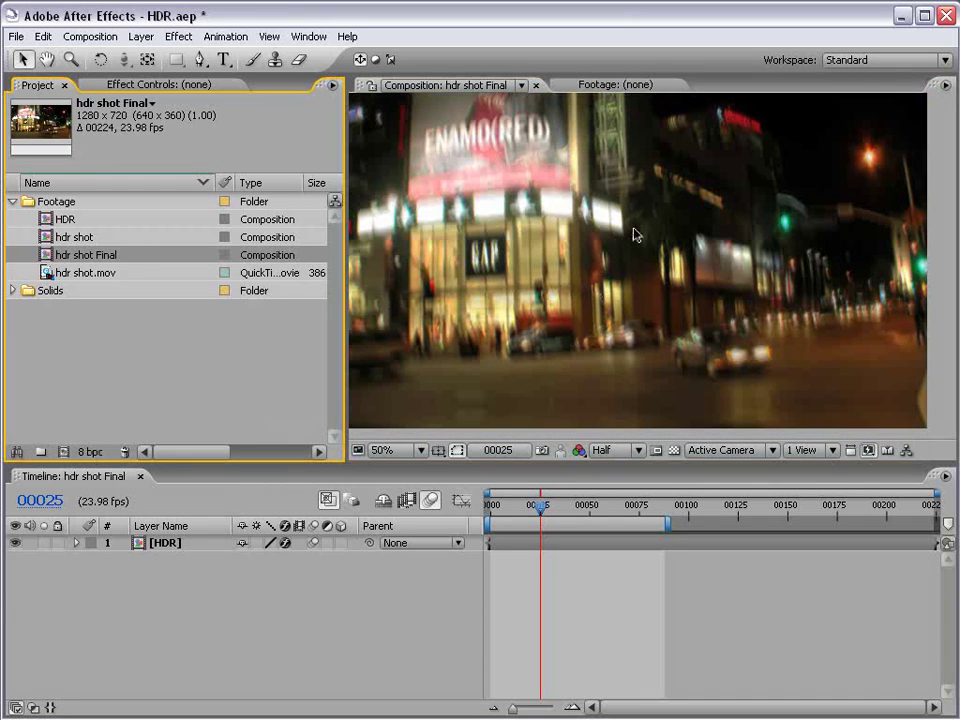
Step: Pan the composition image and scrub forward to frame 00035
{"action": "key", "text": "h"}
{"action": "mouse_move", "coordinate": [736, 265]}
{"action": "left_mouse_down"}
{"action": "mouse_move", "coordinate": [750, 248]}
{"action": "mouse_move", "coordinate": [740, 275]}
{"action": "left_mouse_up"}
{"action": "left_click_drag", "start_coordinate": [541, 507], "coordinate": [561, 514]}
{"action": "key", "text": "v"}
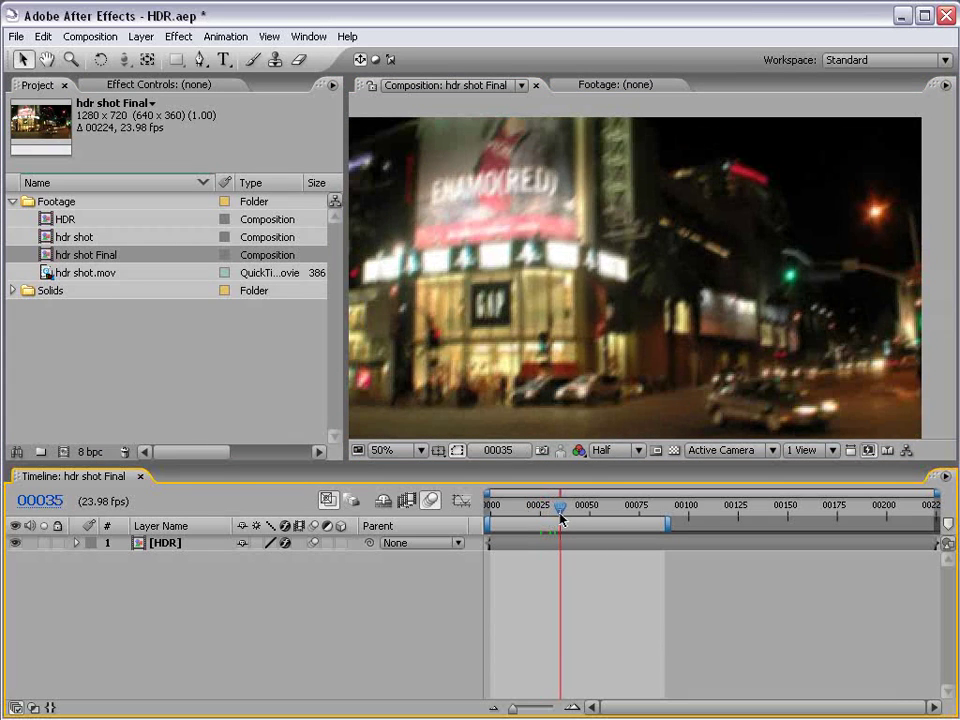
Step: Cycle the project colour depth through 16, 32 and 8 bpc at frame 00050, settling on 32 bpc
{"action": "left_click", "coordinate": [91, 453]}
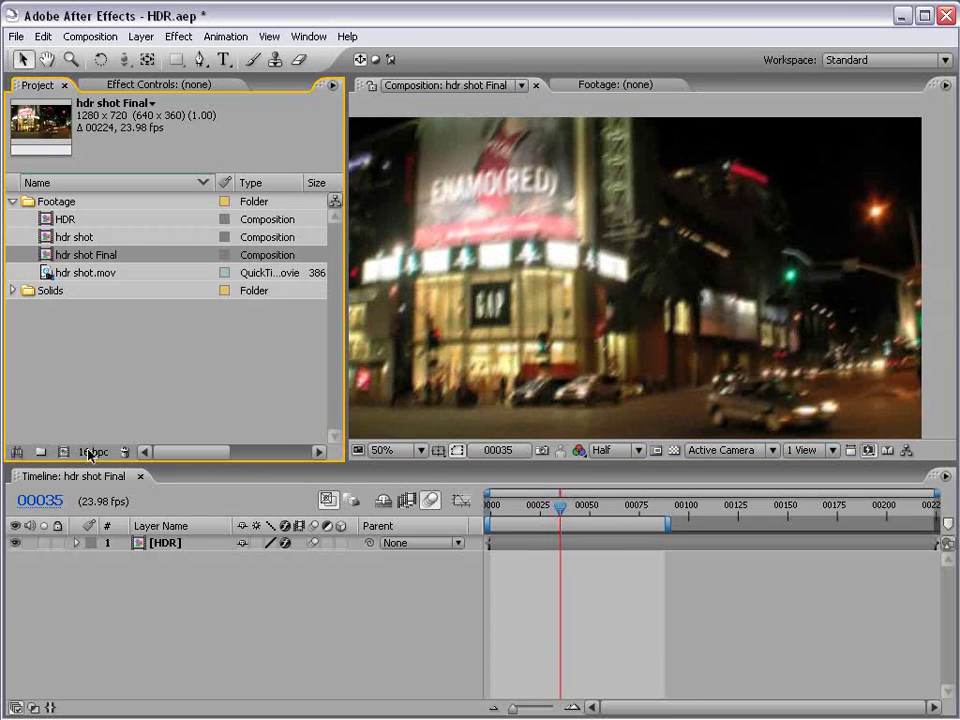
{"action": "left_click", "coordinate": [91, 453]}
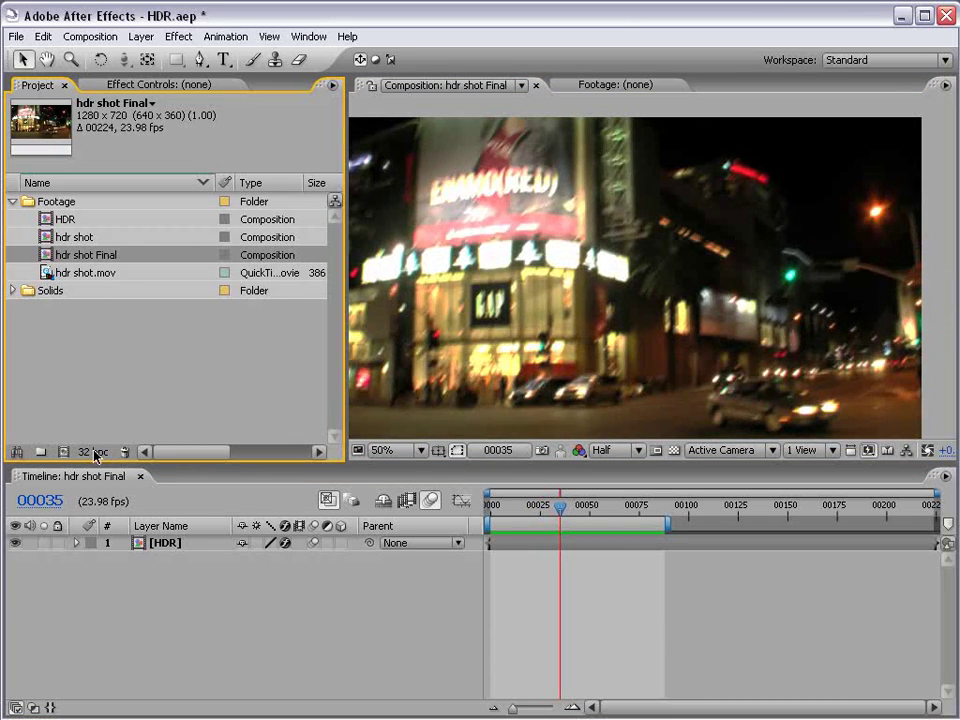
{"action": "left_click_drag", "start_coordinate": [582, 505], "coordinate": [590, 510]}
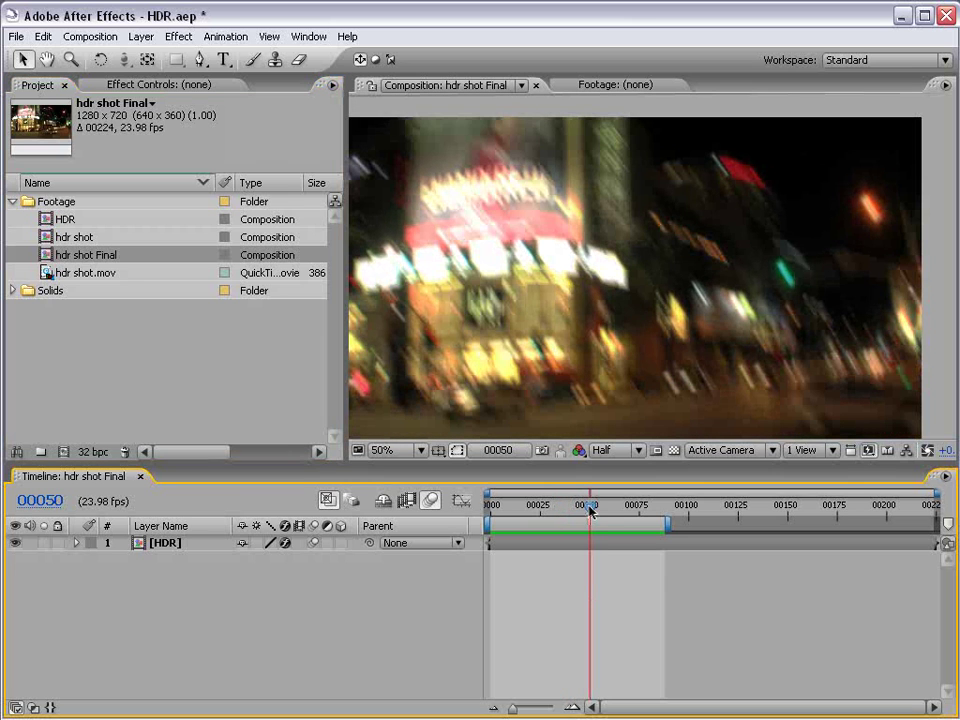
{"action": "left_click", "coordinate": [93, 452]}
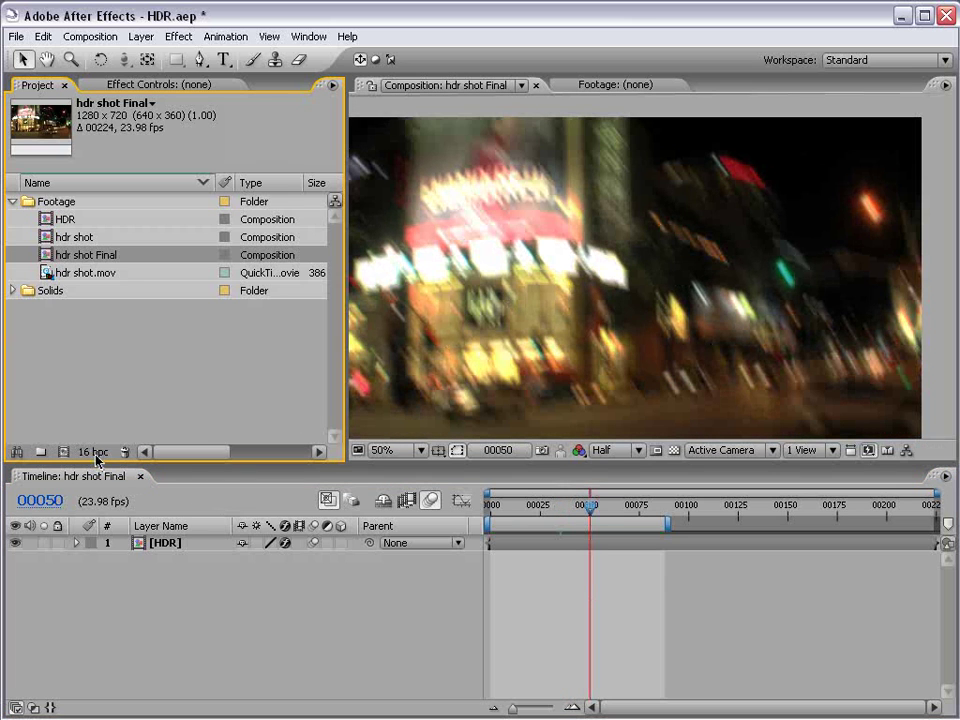
{"action": "left_click", "coordinate": [93, 452]}
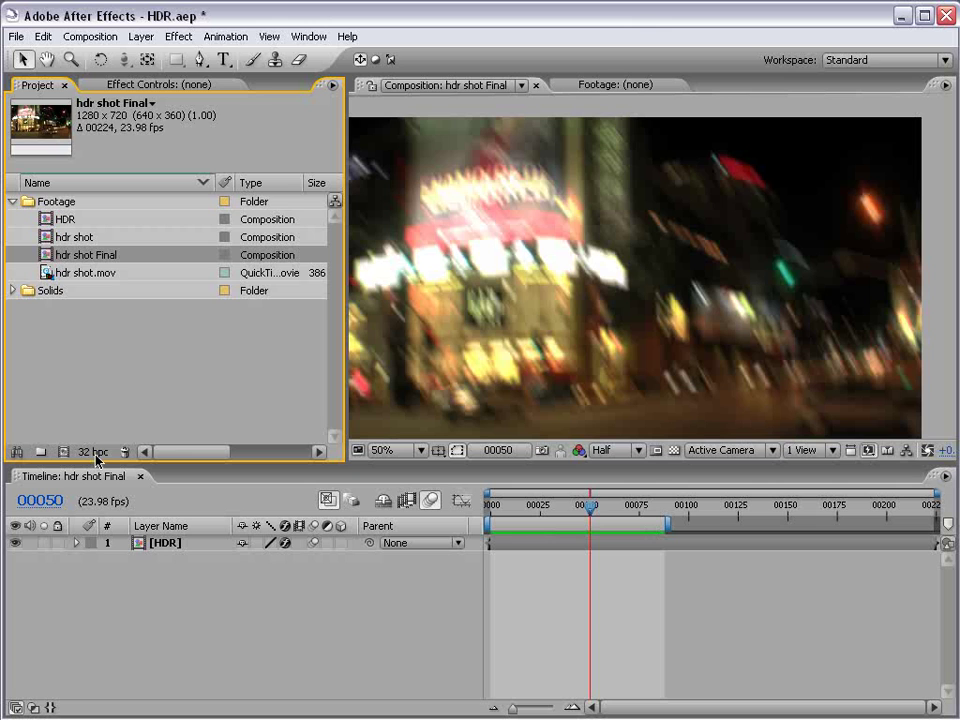
{"action": "left_click", "coordinate": [93, 452]}
{"action": "left_click", "coordinate": [93, 452]}
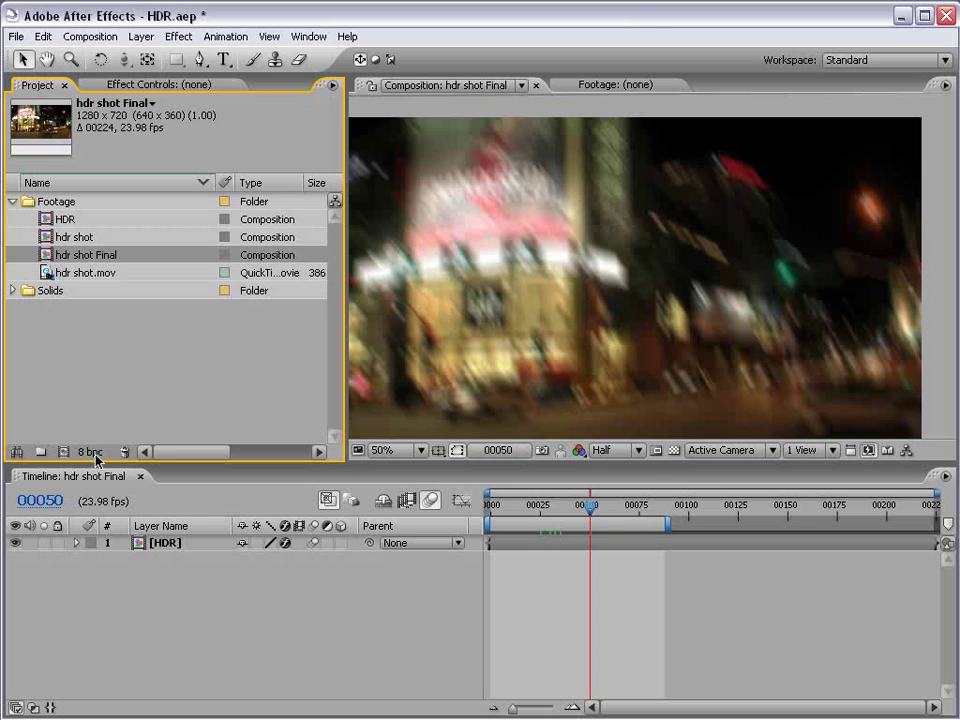
{"action": "left_click", "coordinate": [96, 456]}
{"action": "left_click", "coordinate": [96, 456]}
{"action": "left_click", "coordinate": [96, 456]}
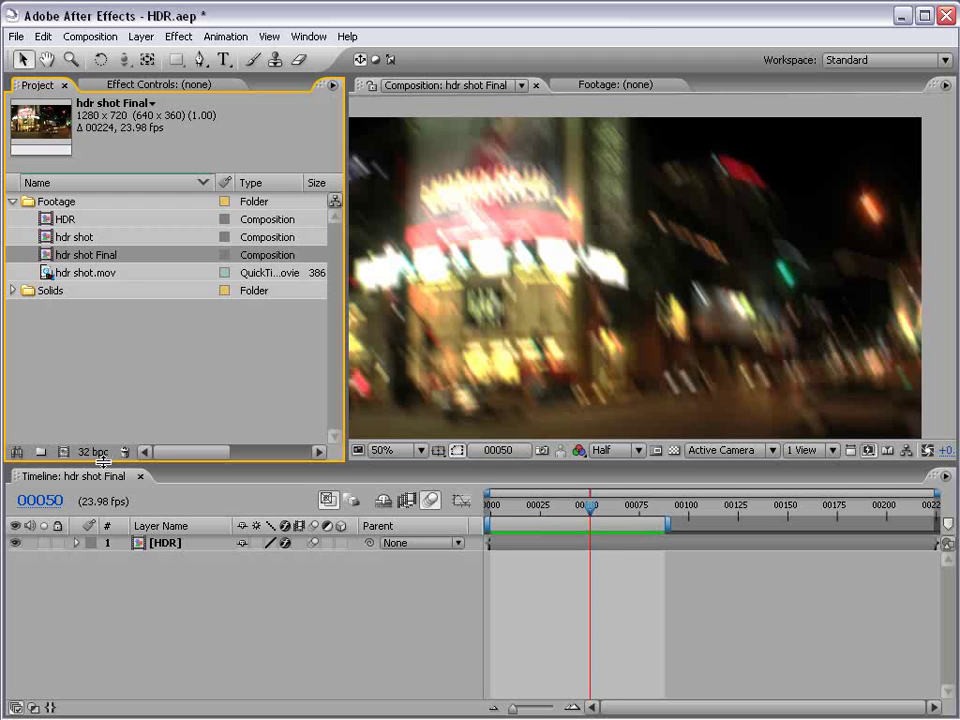
Step: Scrub the timeline to frame 00168 and back toward the start of the clip
{"action": "left_click_drag", "start_coordinate": [591, 507], "coordinate": [824, 514]}
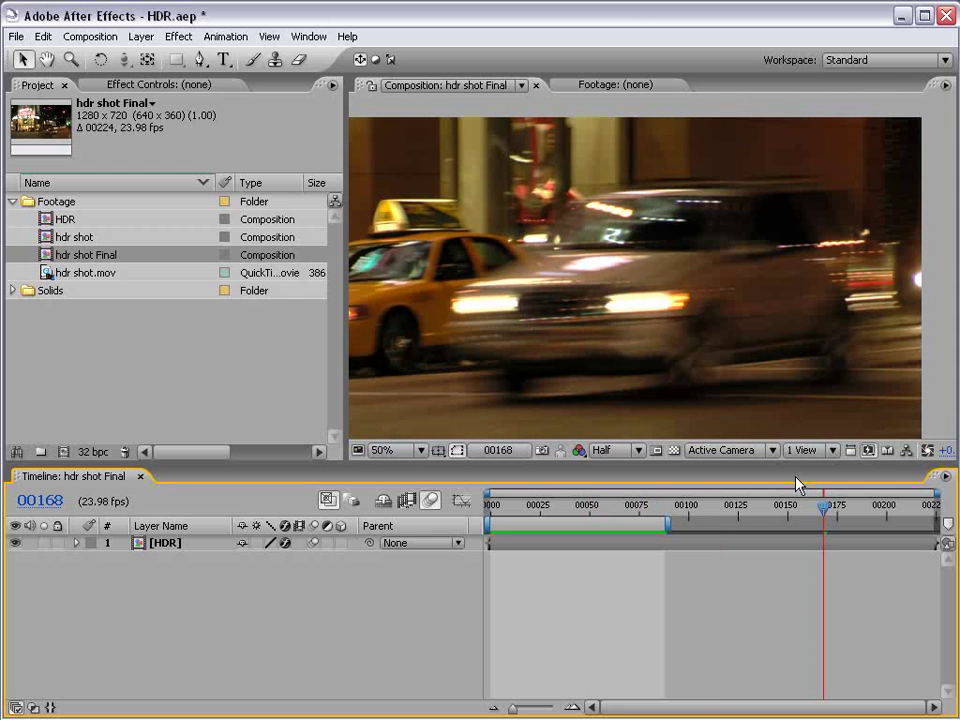
{"action": "key", "text": "space"}
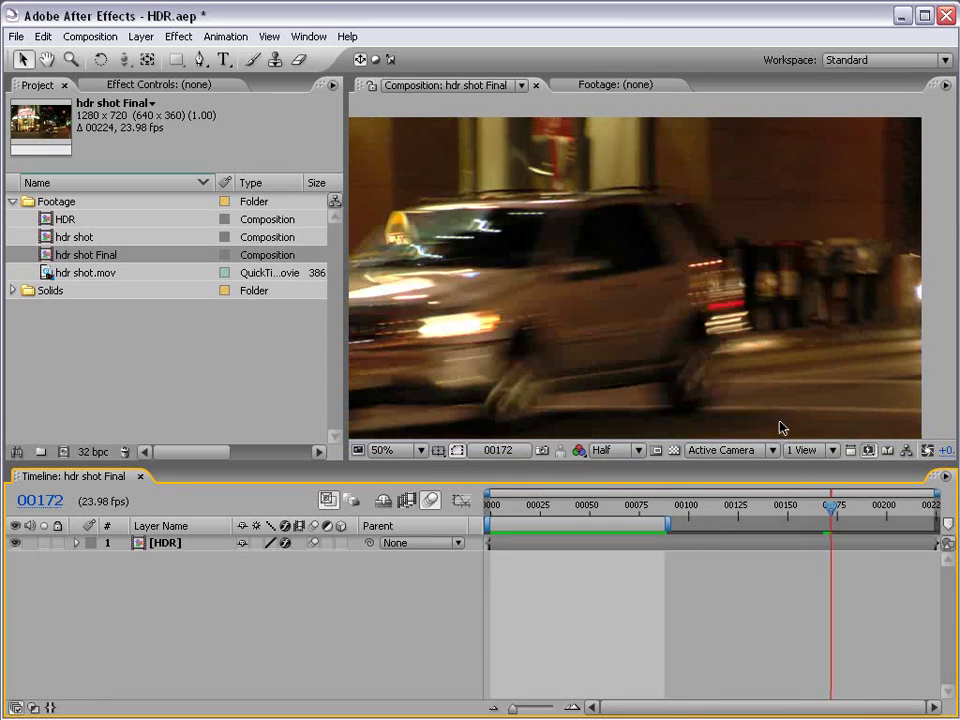
{"action": "key", "text": "Page_Up"}
{"action": "key", "text": "Page_Up"}
{"action": "key", "text": "Page_Up"}
{"action": "key", "text": "Page_Up"}
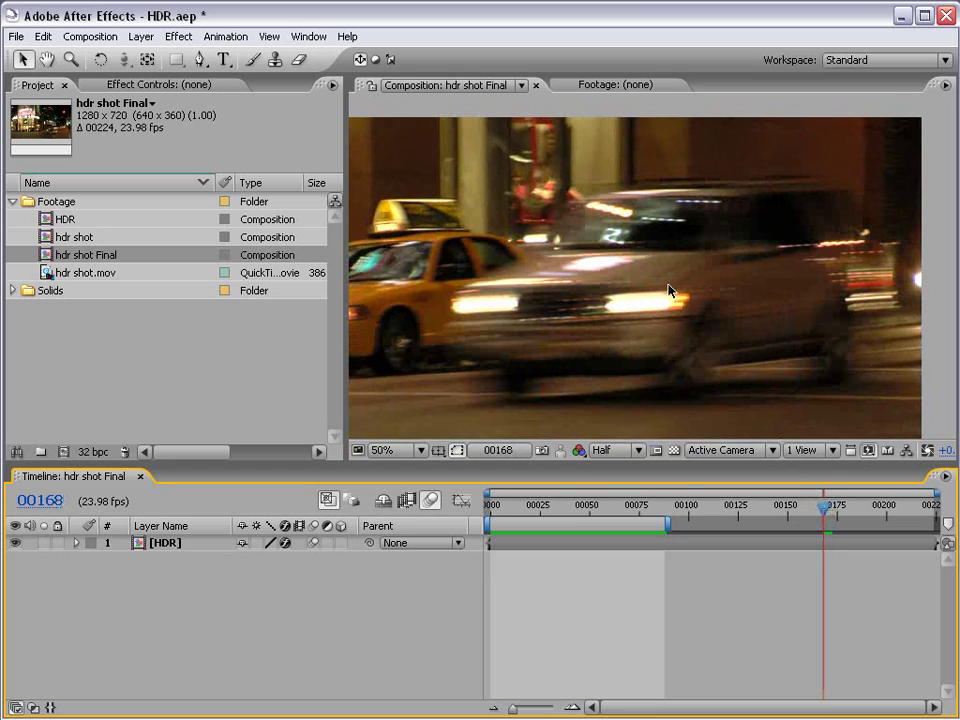
{"action": "left_click_drag", "start_coordinate": [645, 513], "coordinate": [615, 568]}
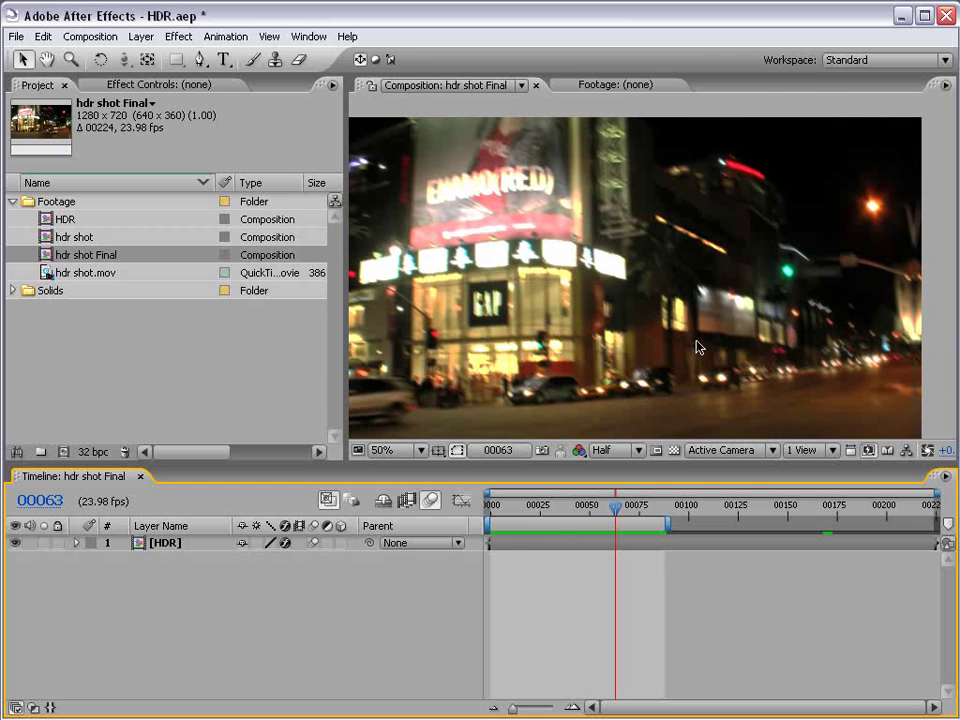
Step: Select the HDR layer, then the hdr shot.mov footage item in the Project panel
{"action": "left_click", "coordinate": [656, 546]}
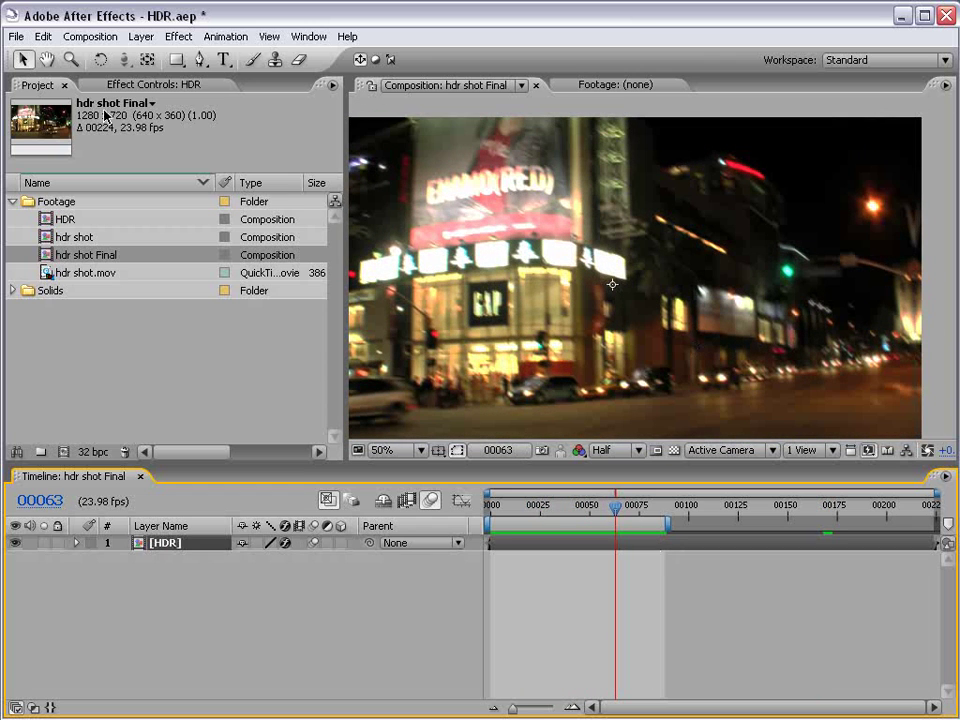
{"action": "left_click", "coordinate": [137, 340]}
{"action": "left_click", "coordinate": [75, 273]}
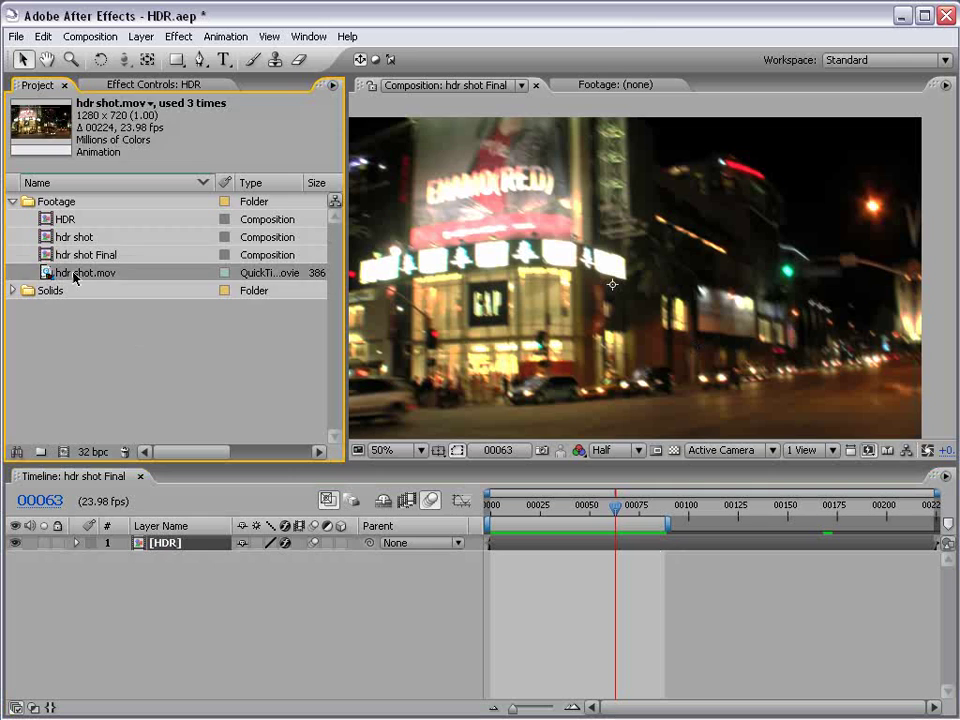
Step: Preview the original hdr shot.mov in its footage window, then close it
{"action": "double_click", "coordinate": [55, 274]}
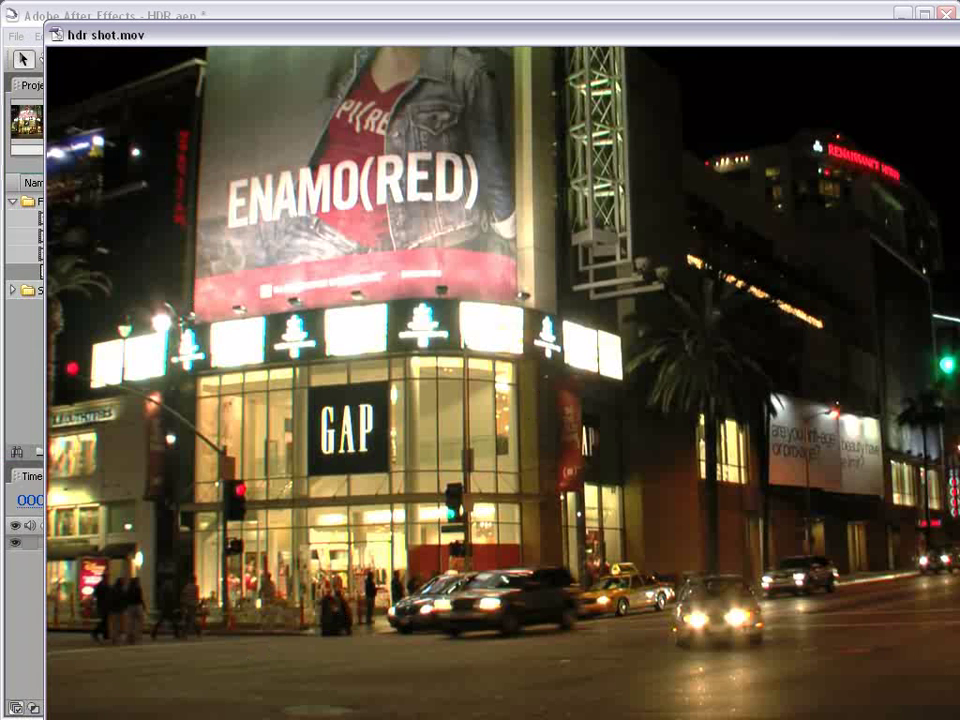
{"action": "left_click_drag", "start_coordinate": [958, 718], "coordinate": [651, 450]}
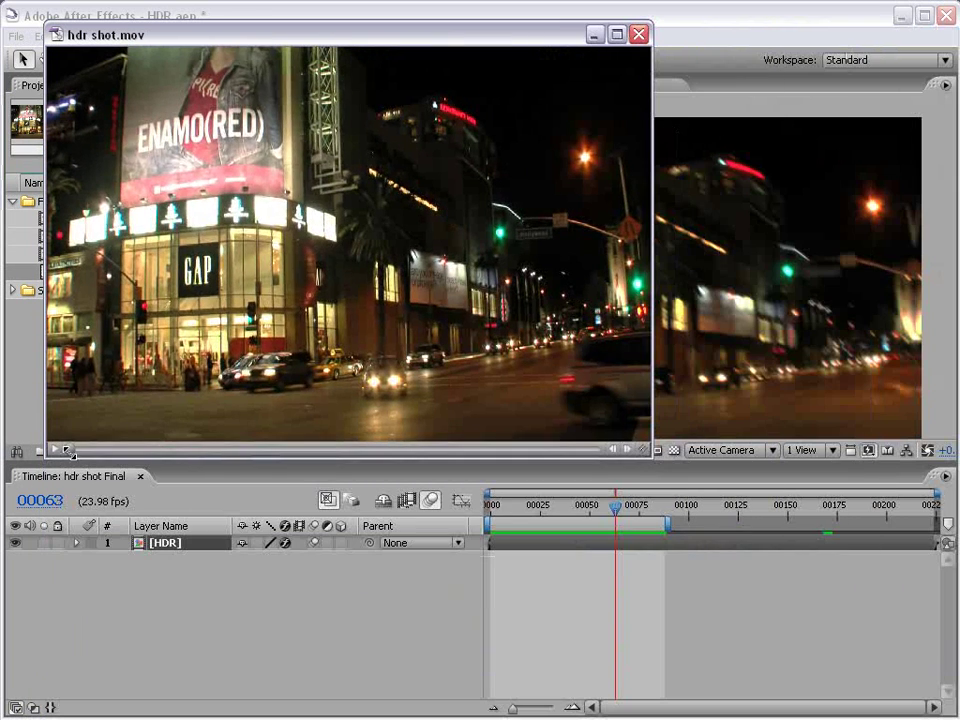
{"action": "left_click", "coordinate": [52, 450]}
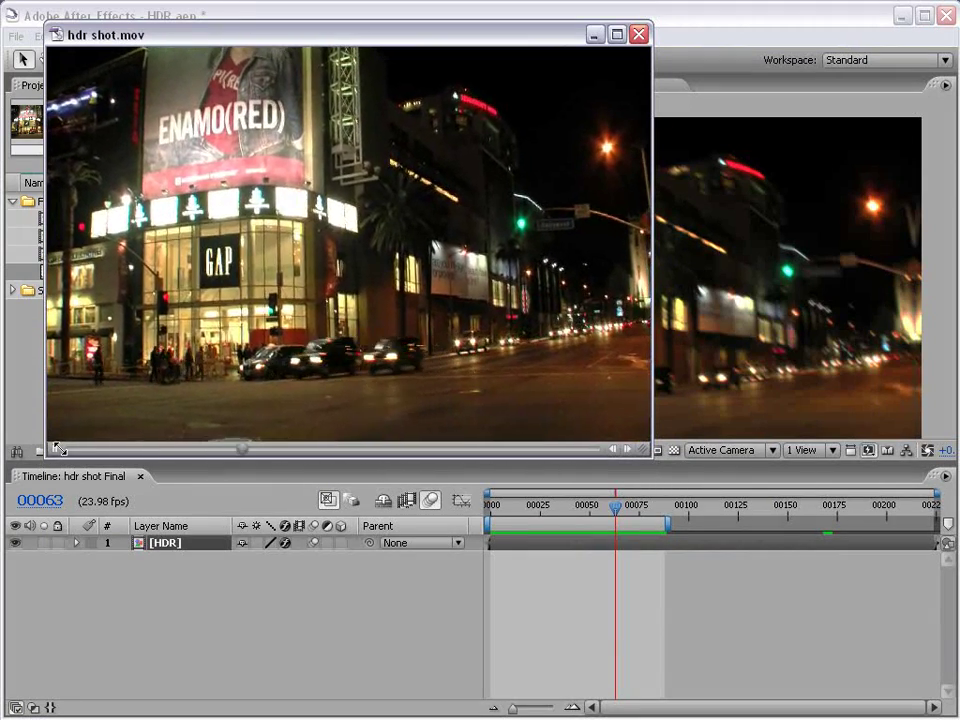
{"action": "left_click", "coordinate": [638, 35]}
Step: Create the hdr shot 2 composition from hdr shot.mov and move to frame 00038
{"action": "left_click_drag", "start_coordinate": [47, 275], "coordinate": [65, 455]}
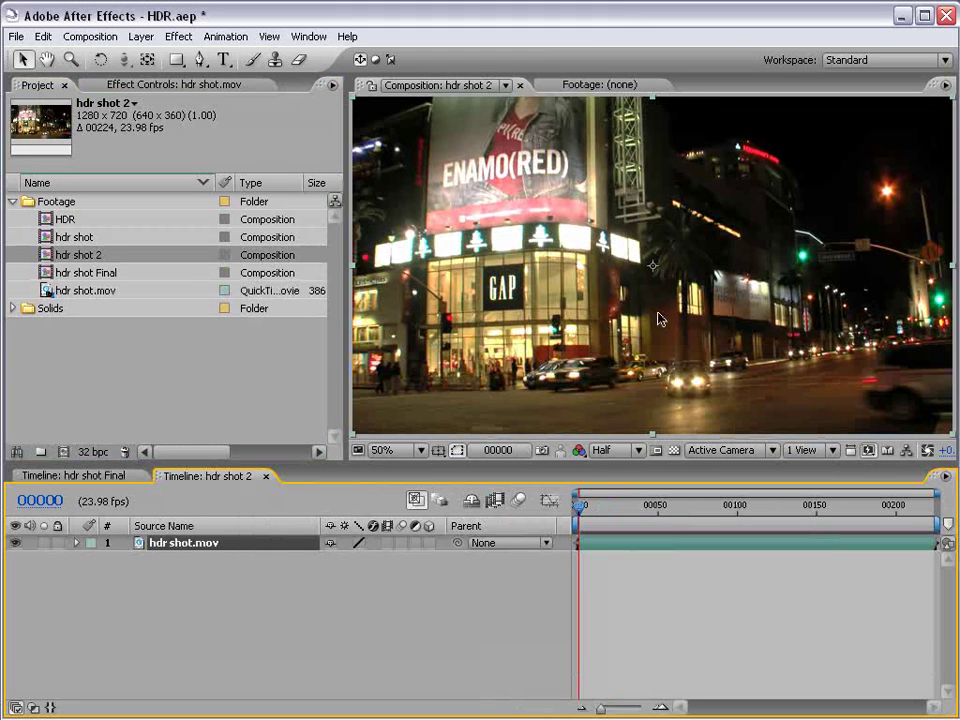
{"action": "left_click_drag", "start_coordinate": [579, 505], "coordinate": [547, 516]}
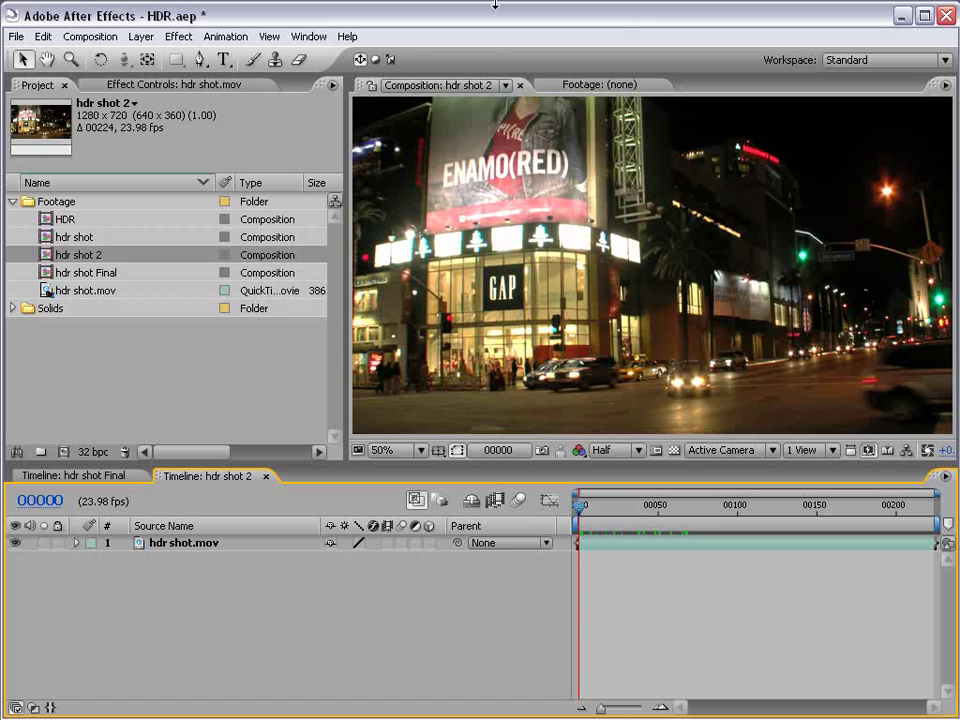
{"action": "left_click", "coordinate": [97, 296]}
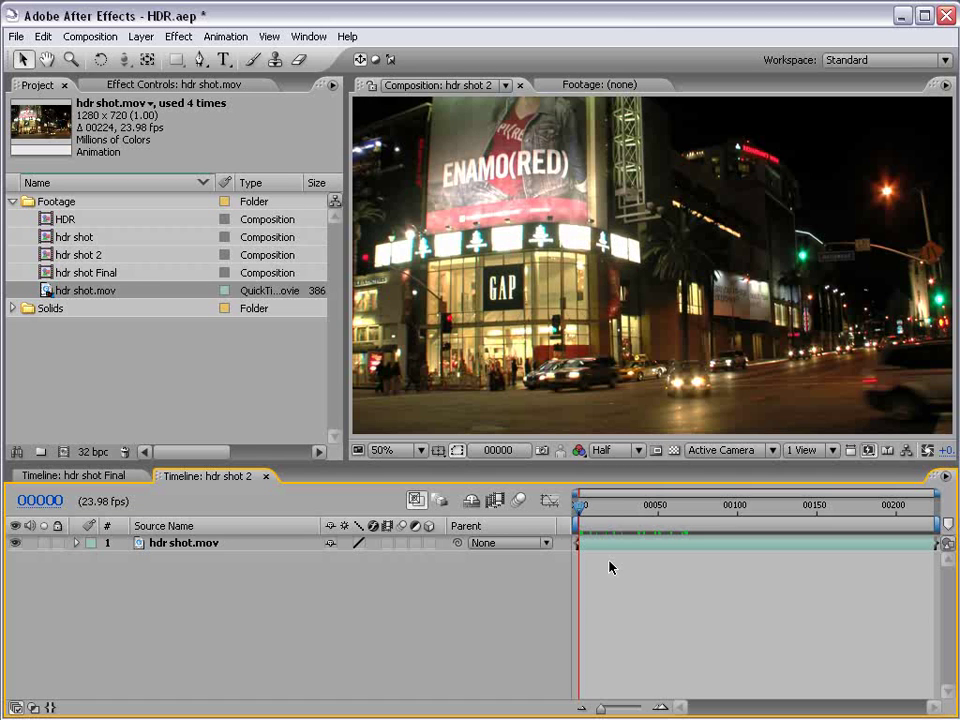
Step: Duplicate the hdr shot.mov layer and give the top copy Levels with Input Black 0.95
{"action": "left_click", "coordinate": [180, 544]}
{"action": "key", "text": "ctrl+d"}
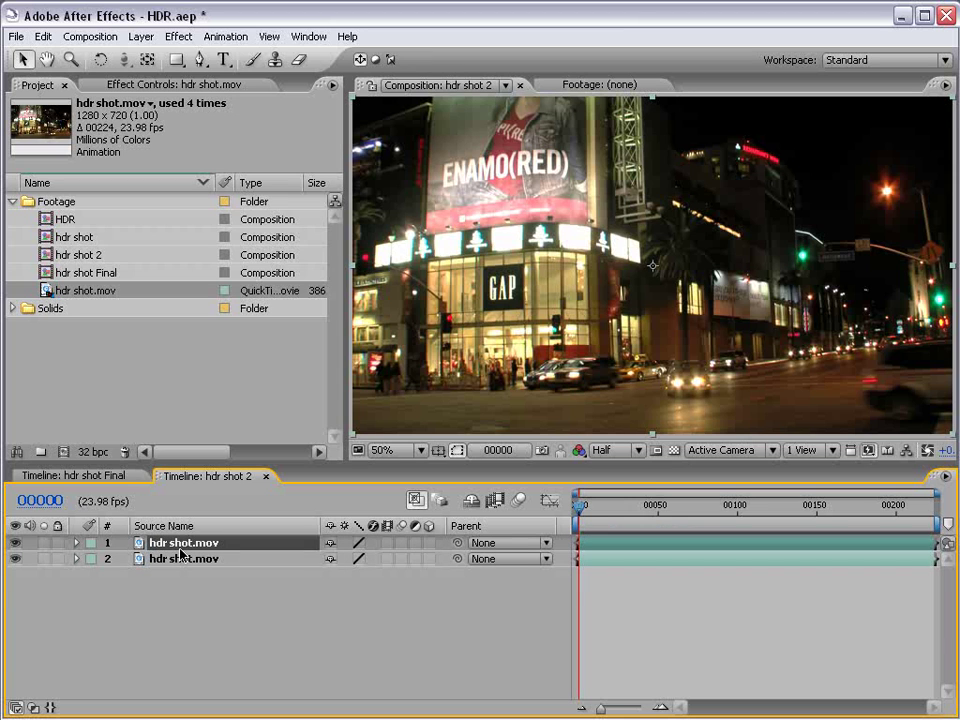
{"action": "left_click", "coordinate": [179, 36]}
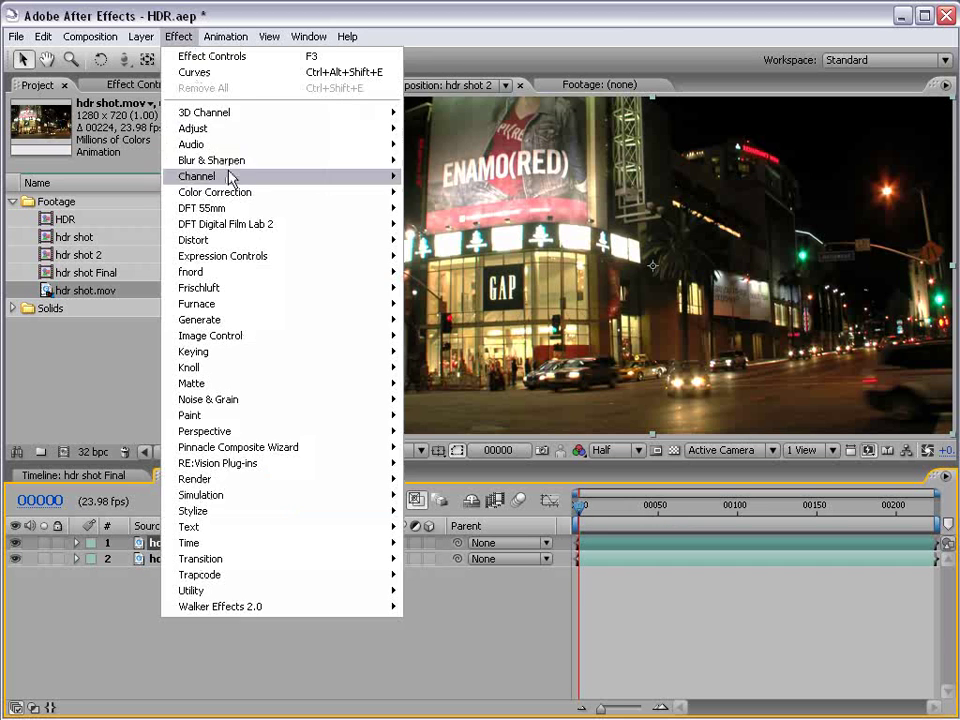
{"action": "mouse_move", "coordinate": [229, 196]}
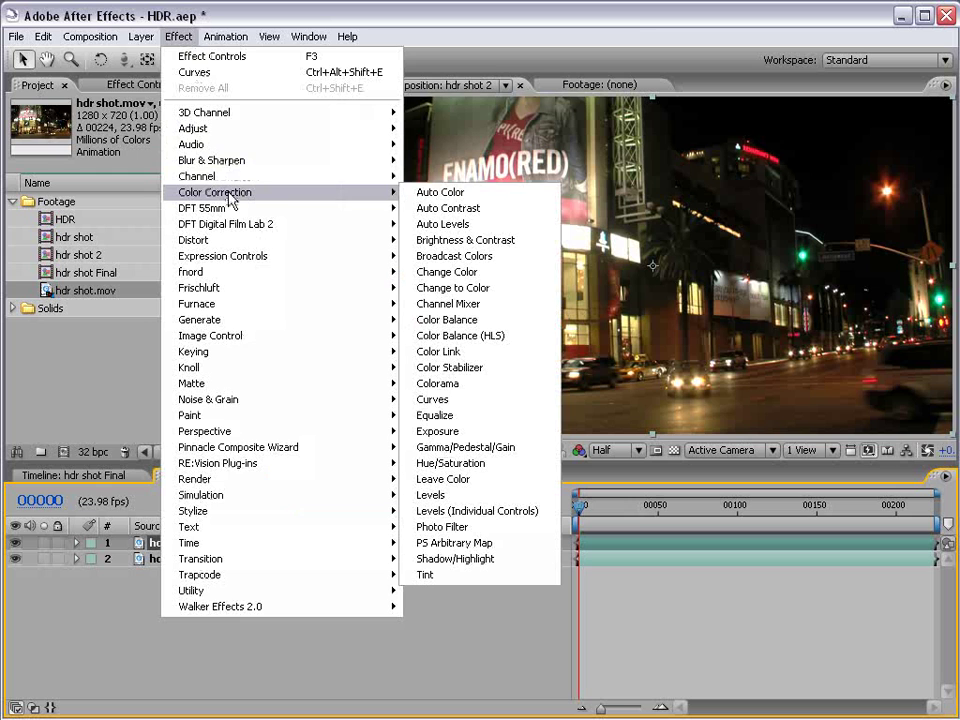
{"action": "left_click", "coordinate": [412, 495]}
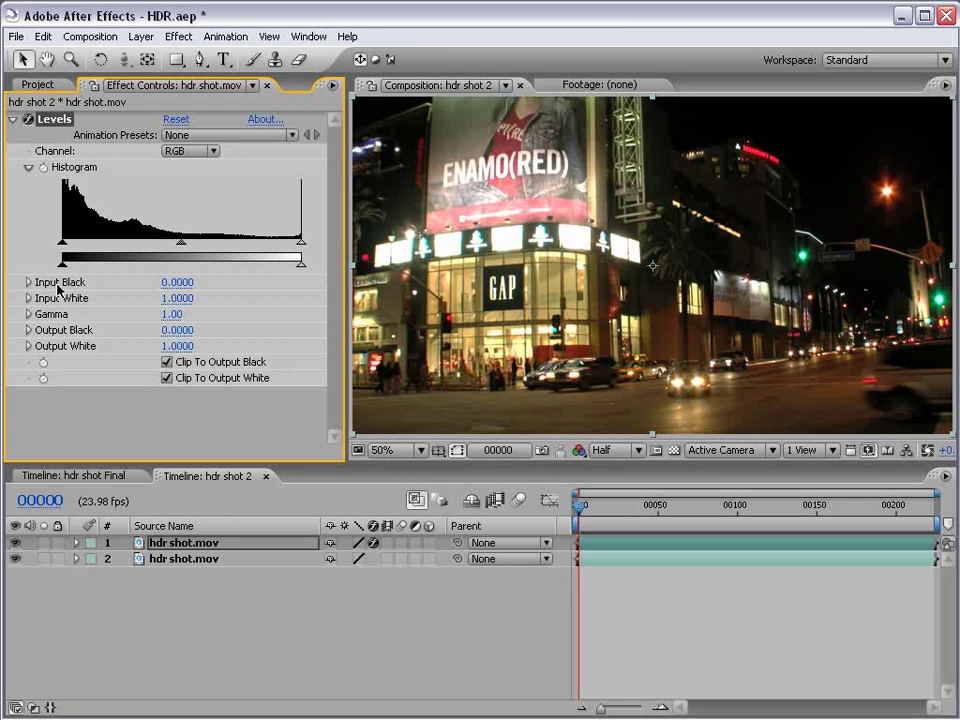
{"action": "left_click", "coordinate": [176, 283]}
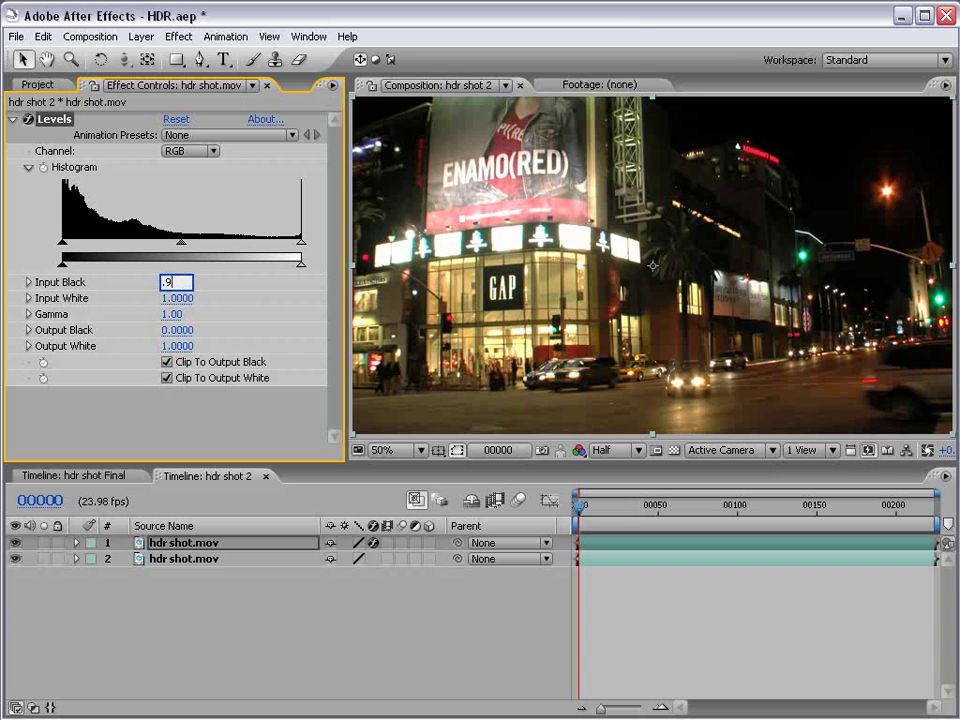
{"action": "type", "text": ".95"}
{"action": "key", "text": "Return"}
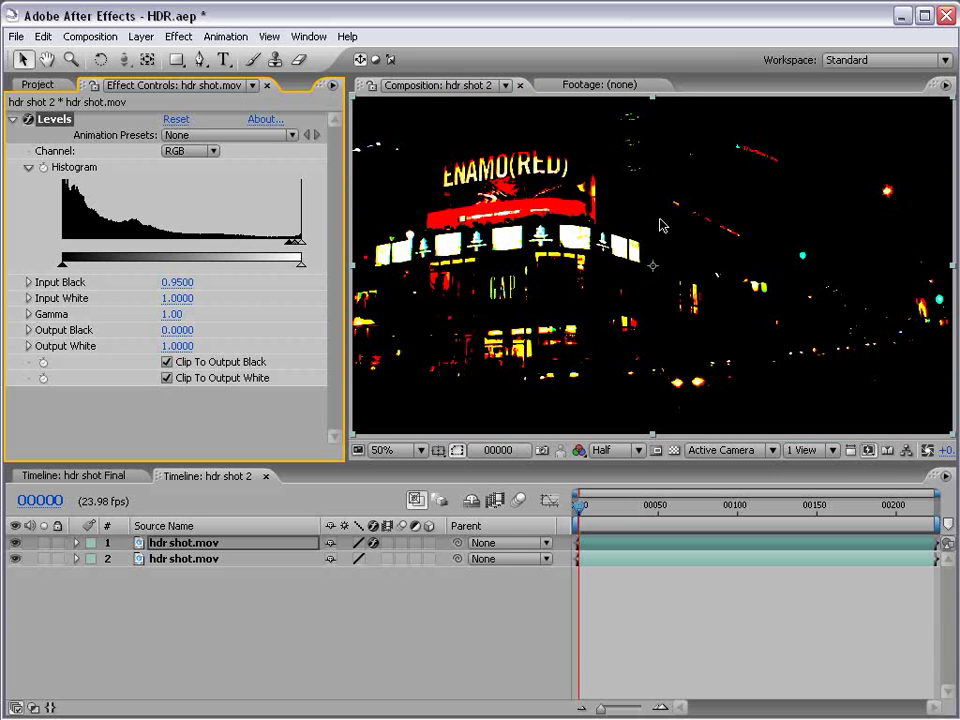
Step: Test a lower black point, reset Input Black to 0.95, and show the Modes column
{"action": "mouse_move", "coordinate": [294, 243]}
{"action": "left_mouse_down"}
{"action": "mouse_move", "coordinate": [110, 246]}
{"action": "mouse_move", "coordinate": [294, 250]}
{"action": "left_mouse_up"}
{"action": "left_click", "coordinate": [184, 283]}
{"action": "type", "text": ".95"}
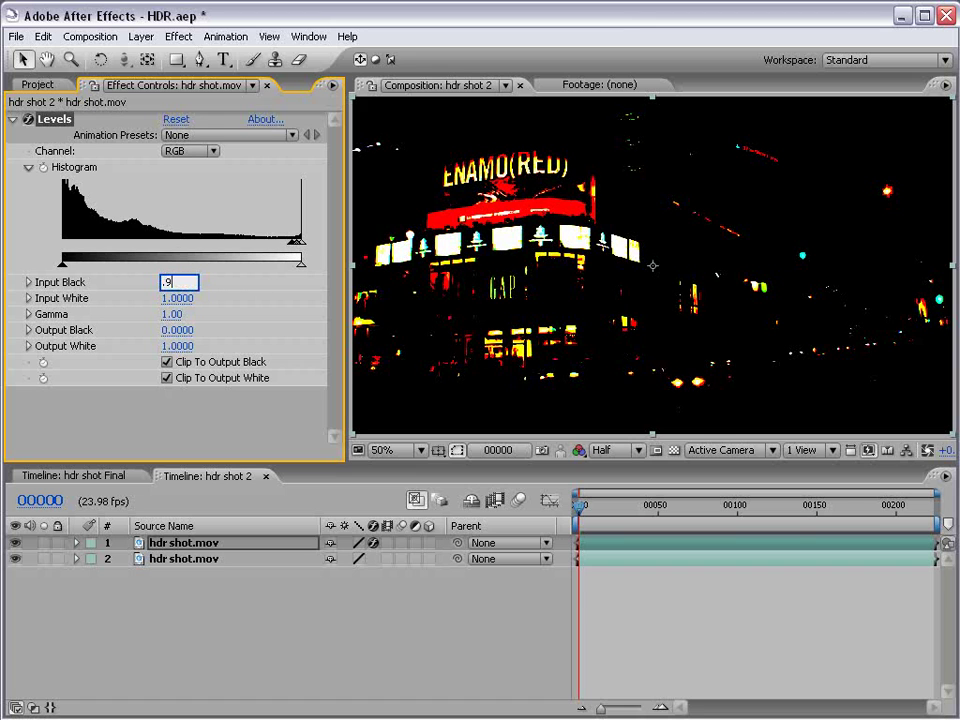
{"action": "key", "text": "Return"}
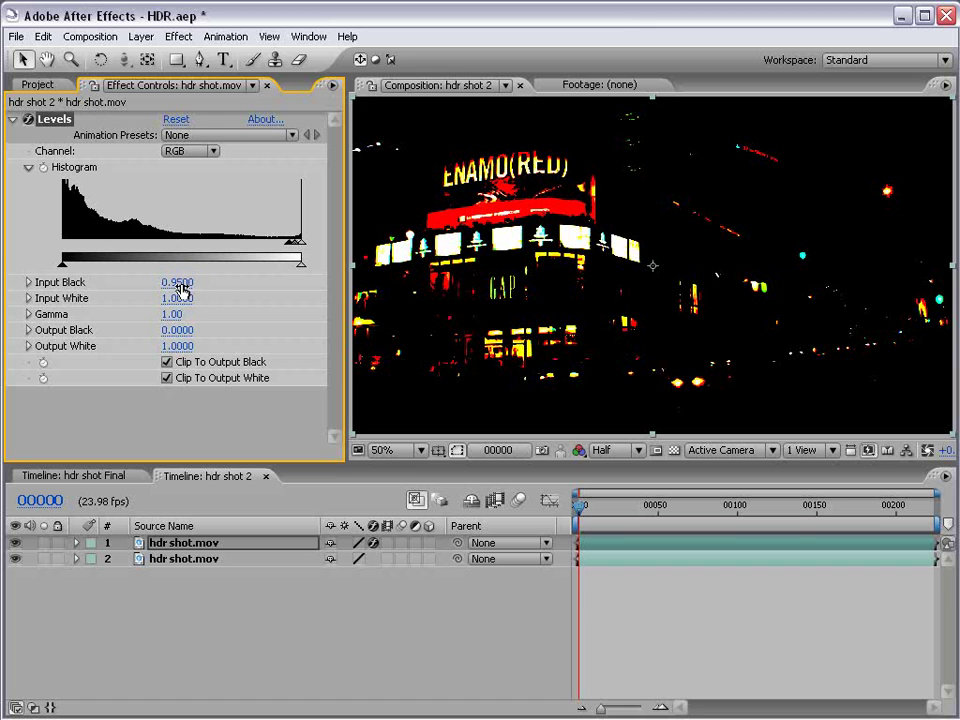
{"action": "left_click", "coordinate": [651, 621]}
{"action": "key", "text": "F4"}
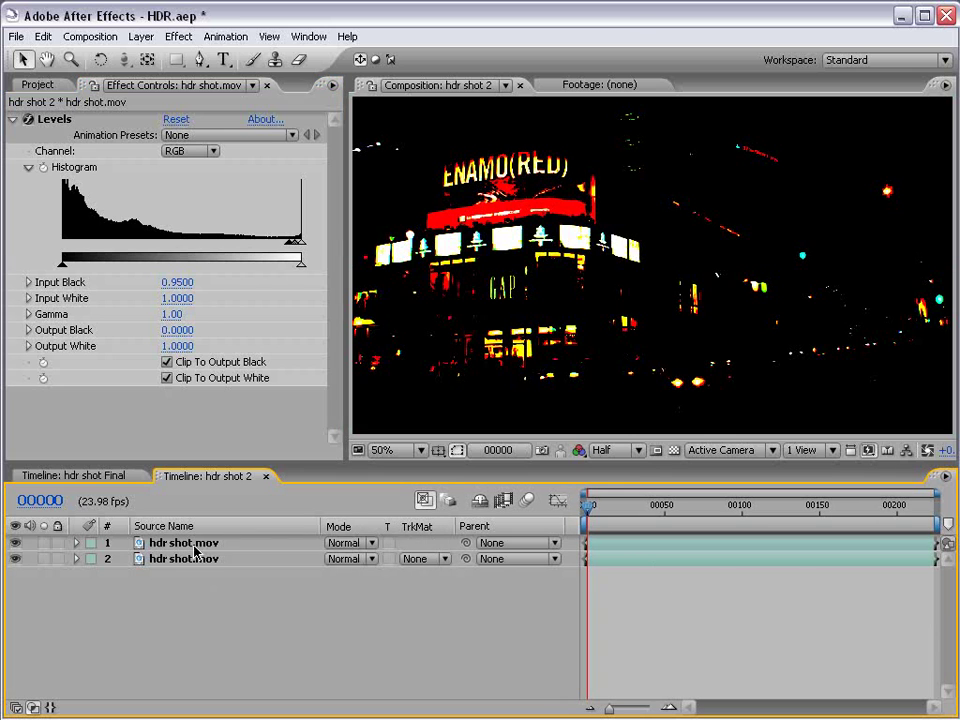
Step: Set the top hdr shot.mov layer's blending mode to Add
{"action": "left_click", "coordinate": [352, 549]}
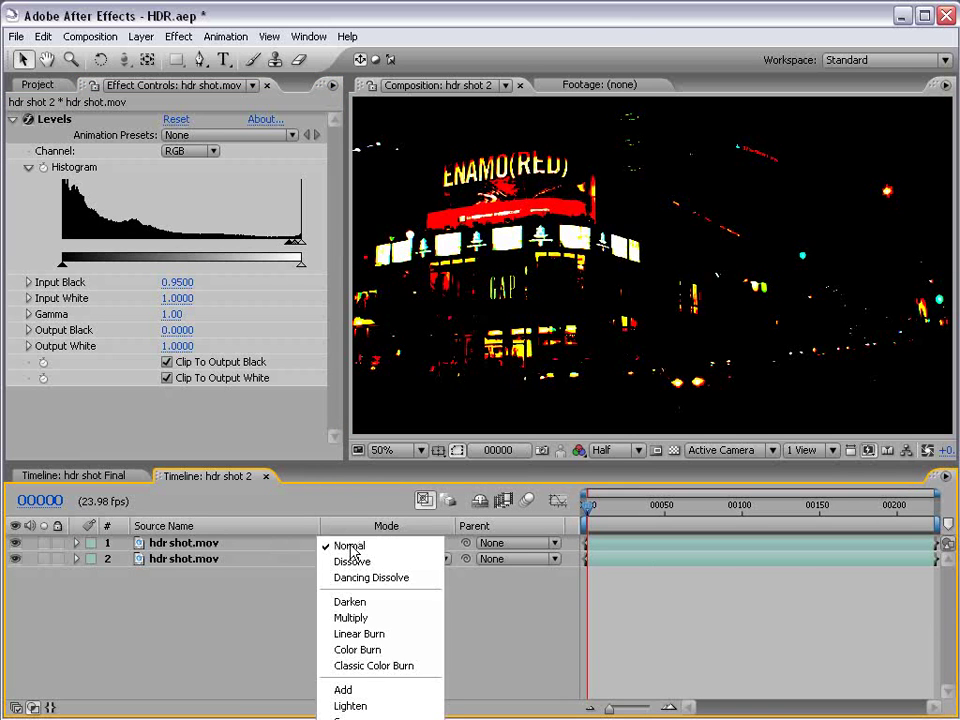
{"action": "left_click", "coordinate": [364, 688]}
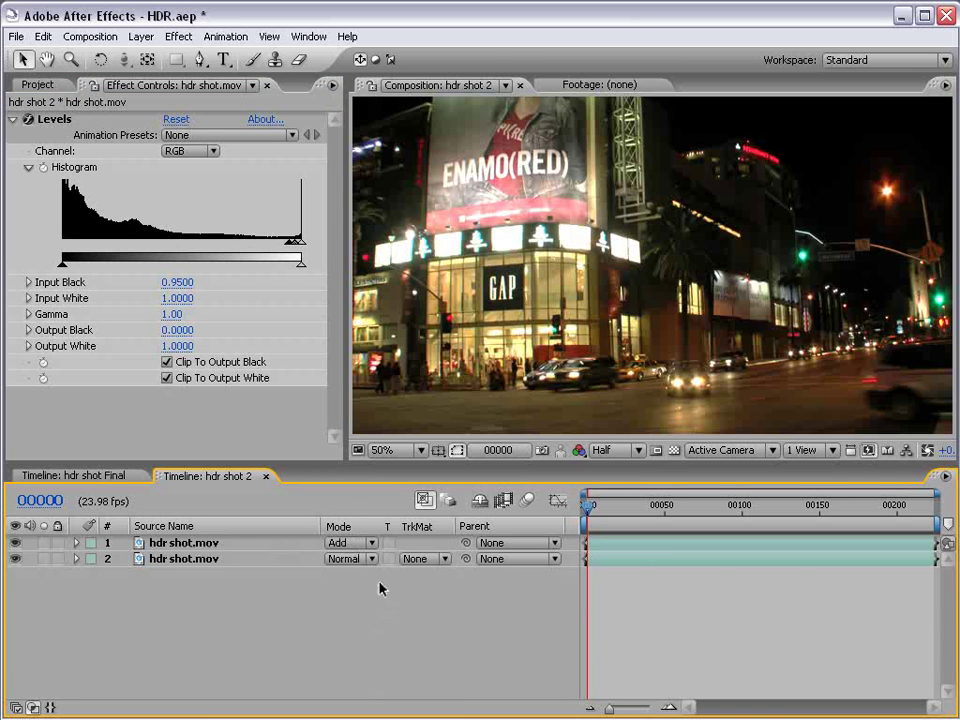
{"action": "left_click", "coordinate": [37, 84]}
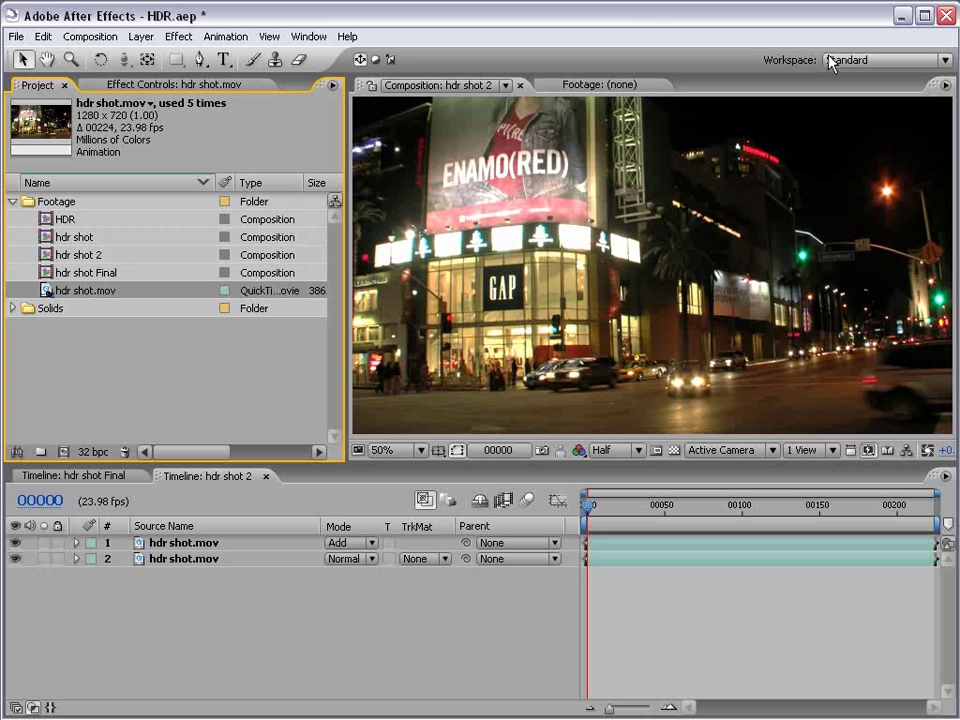
Step: Reset the Standard workspace layout
{"action": "left_click", "coordinate": [860, 60]}
{"action": "left_click", "coordinate": [853, 260]}
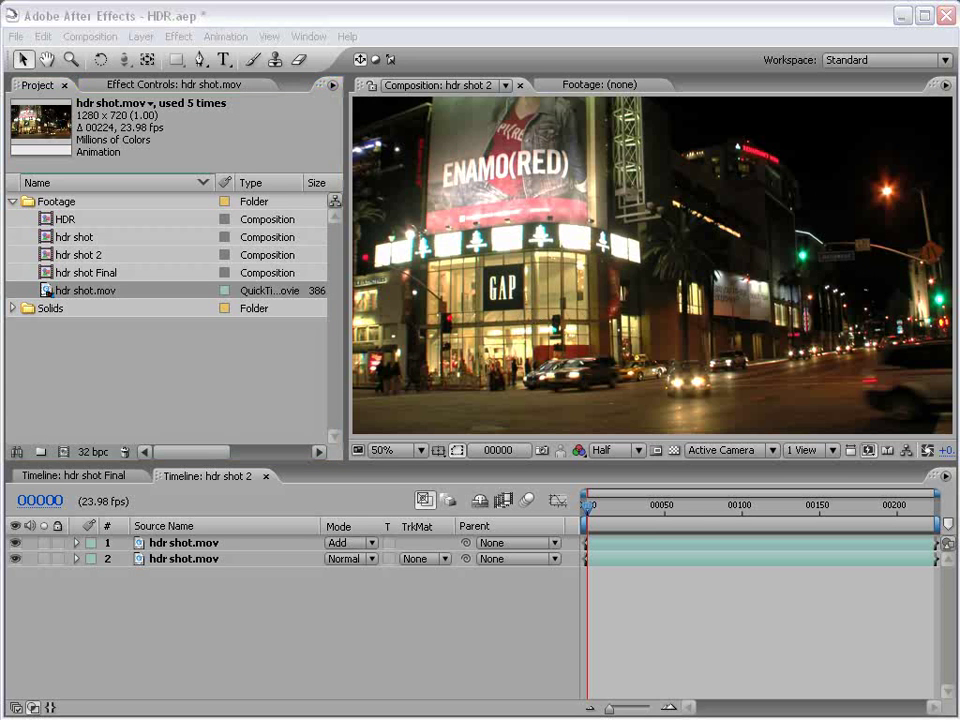
{"action": "key", "text": "Return"}
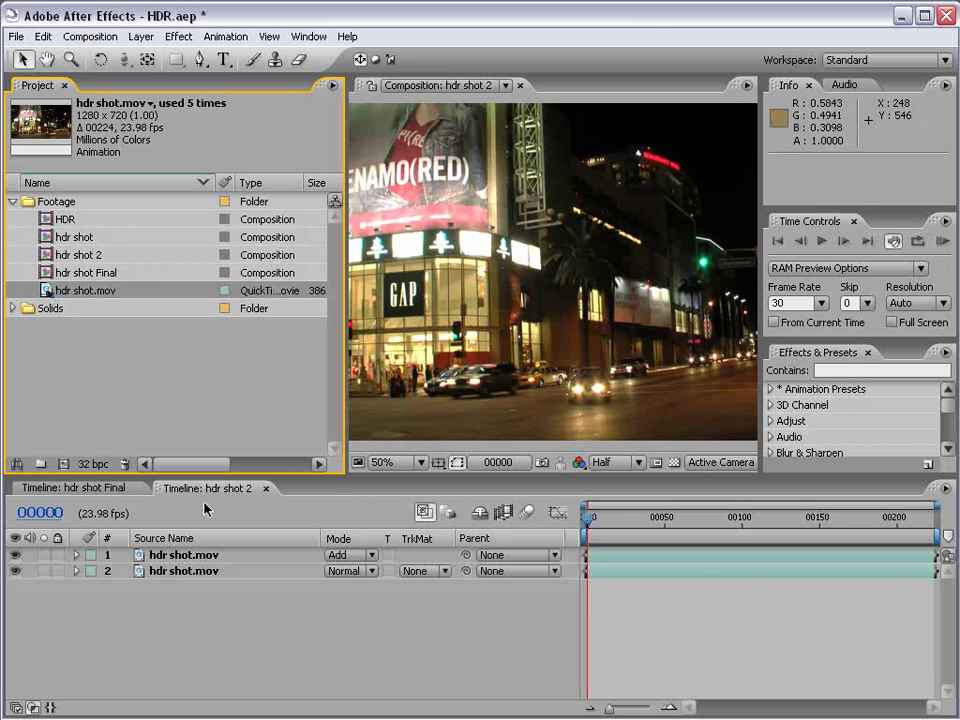
Step: Duplicate the Add layer, undo, and delete the extra copy so two layers remain
{"action": "left_click", "coordinate": [162, 538]}
{"action": "left_click", "coordinate": [188, 555]}
{"action": "key", "text": "ctrl+d"}
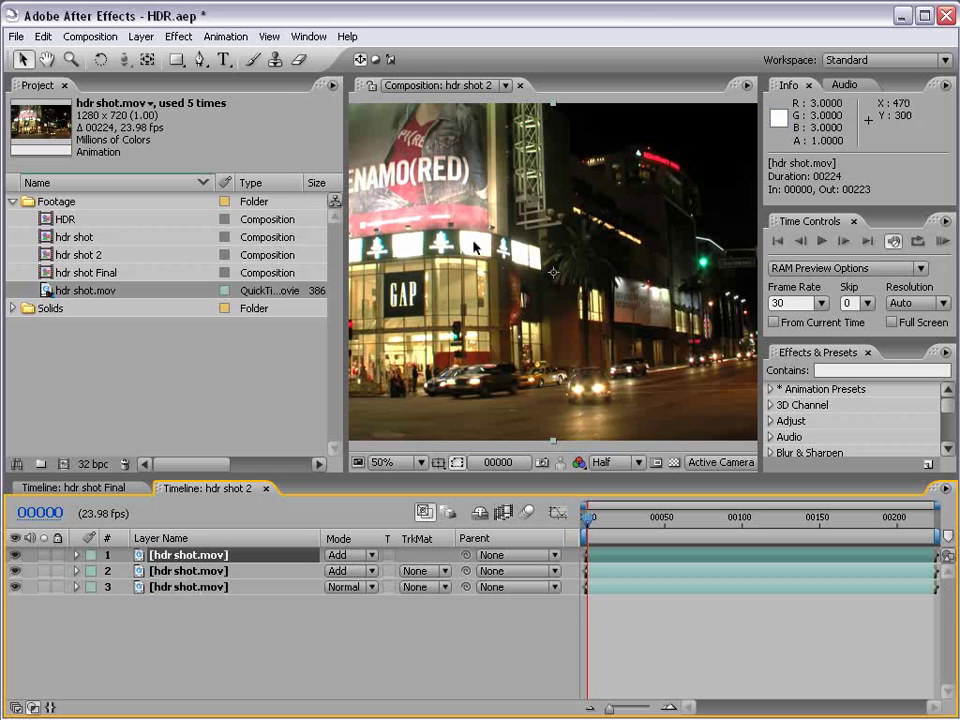
{"action": "key", "text": "ctrl+d"}
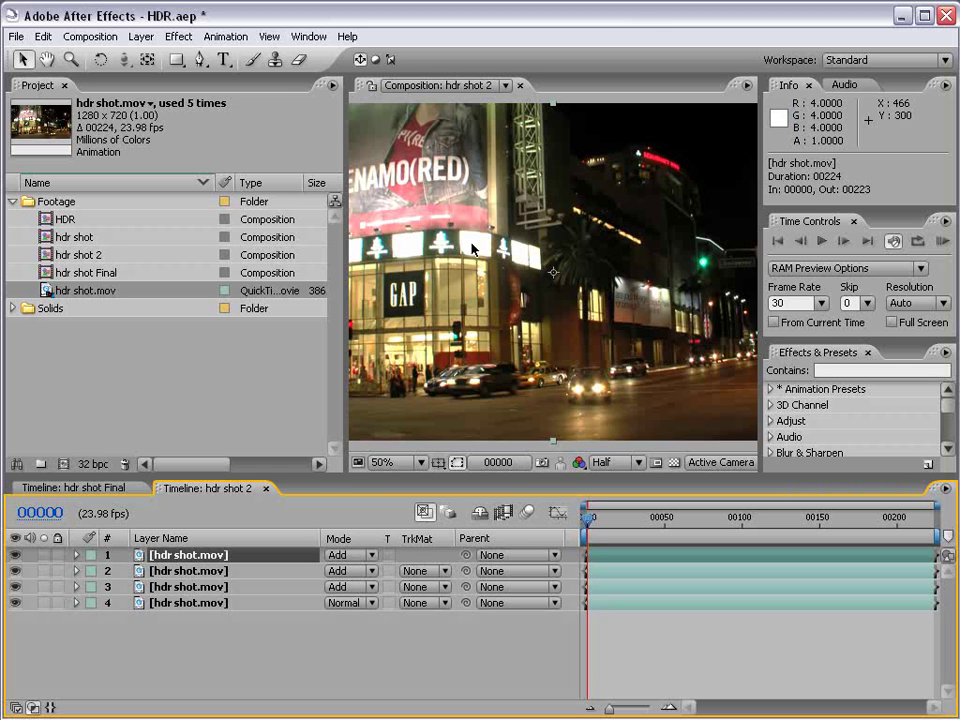
{"action": "key", "text": "ctrl+z"}
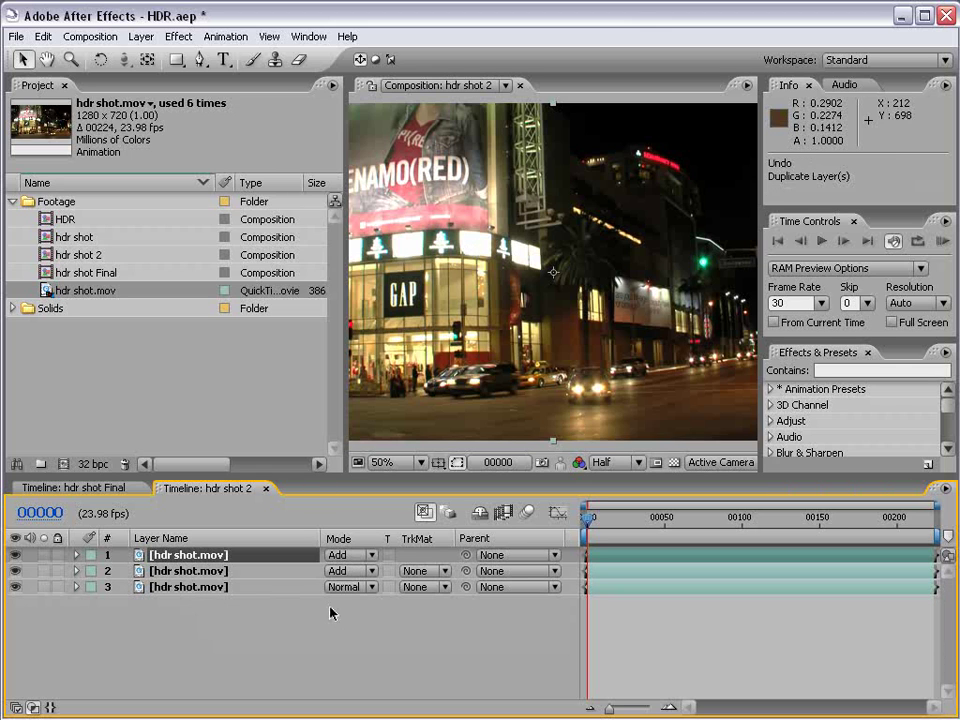
{"action": "left_click", "coordinate": [216, 561]}
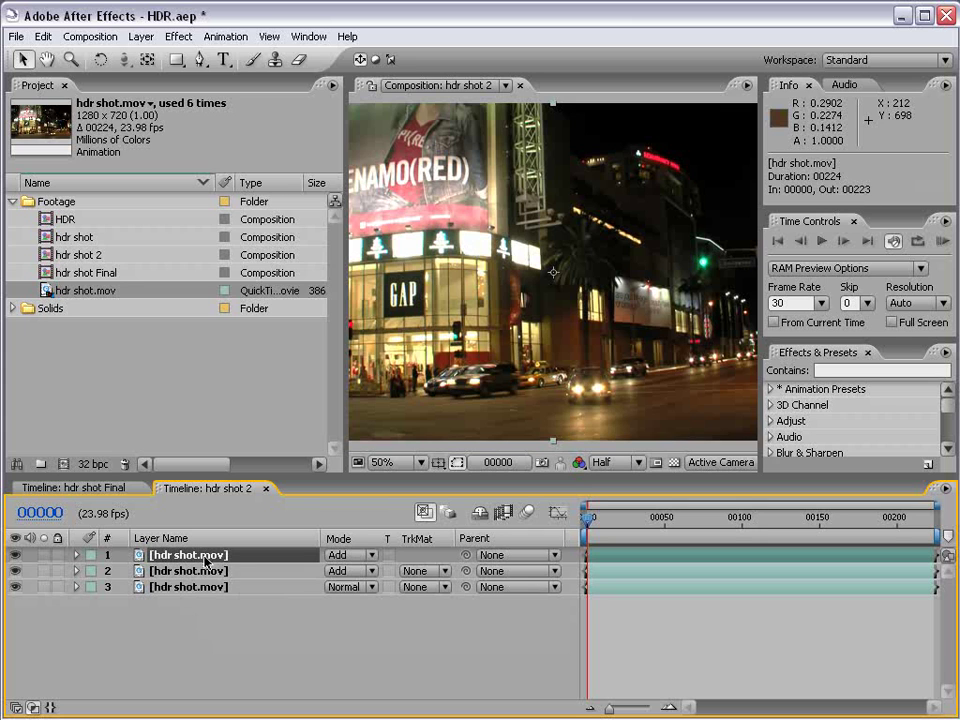
{"action": "key", "text": "Delete"}
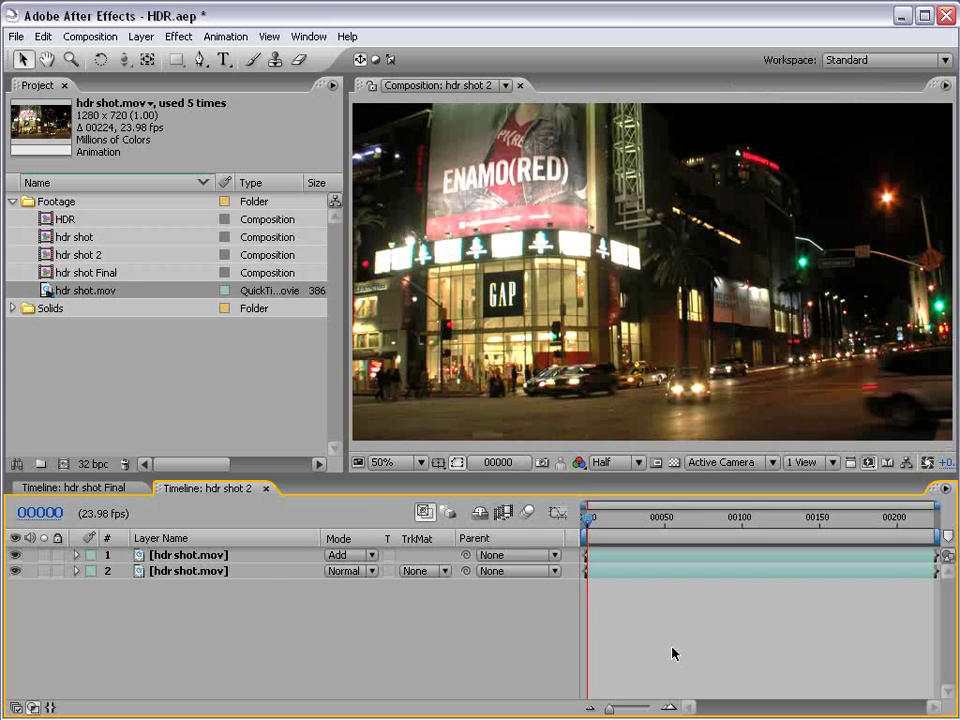
Step: Add a new adjustment layer with a Fast Blur effect on top of the footage
{"action": "left_click", "coordinate": [141, 36]}
{"action": "mouse_move", "coordinate": [152, 56]}
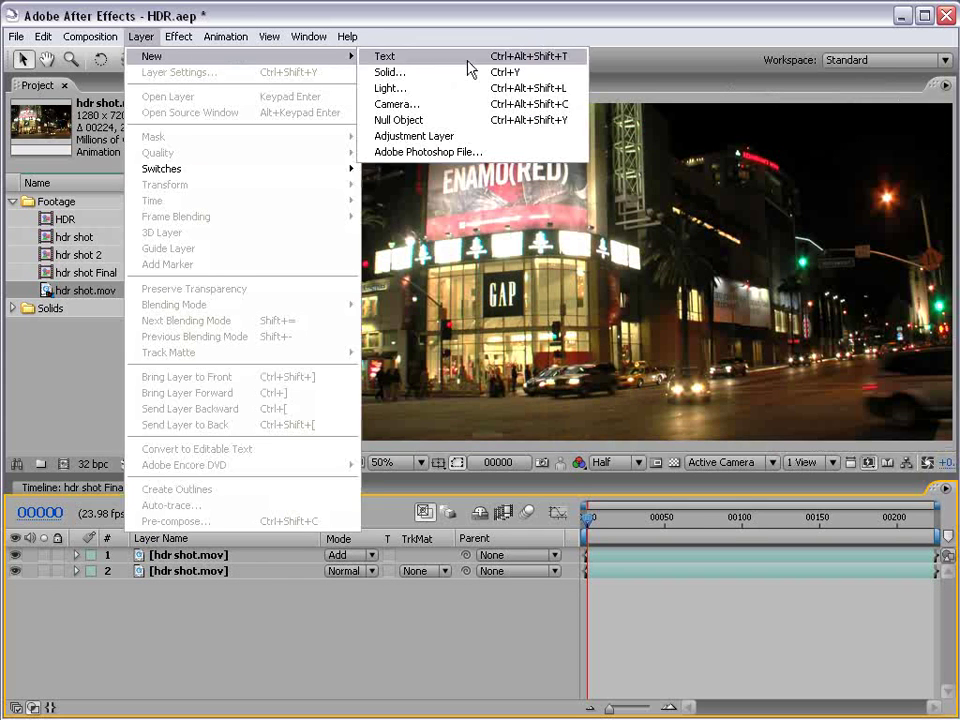
{"action": "left_click", "coordinate": [430, 137]}
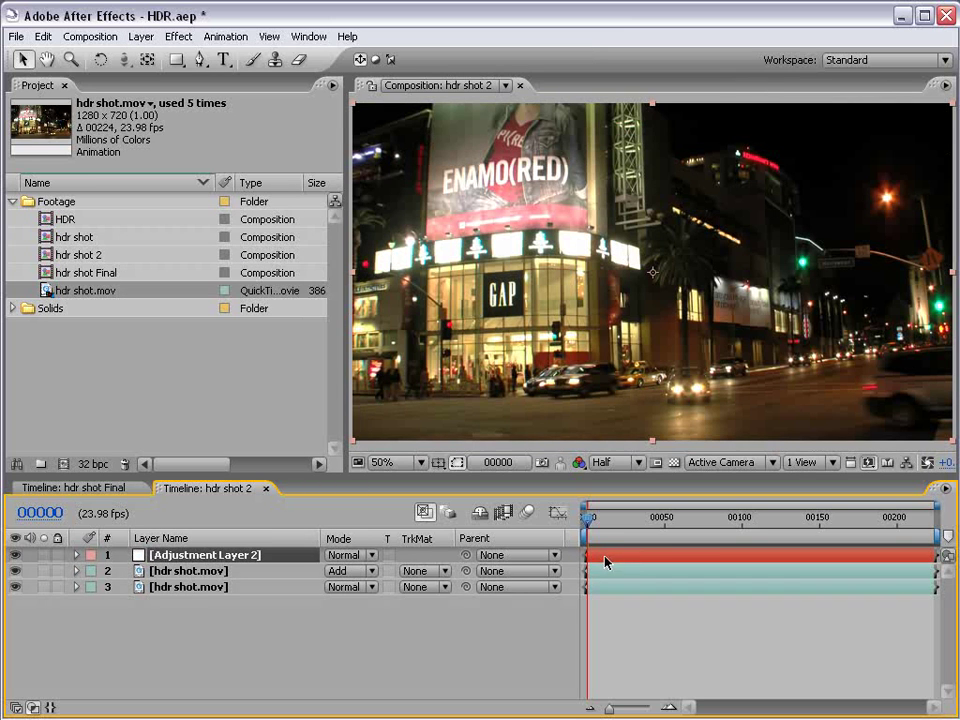
{"action": "left_click", "coordinate": [178, 36]}
{"action": "mouse_move", "coordinate": [300, 160]}
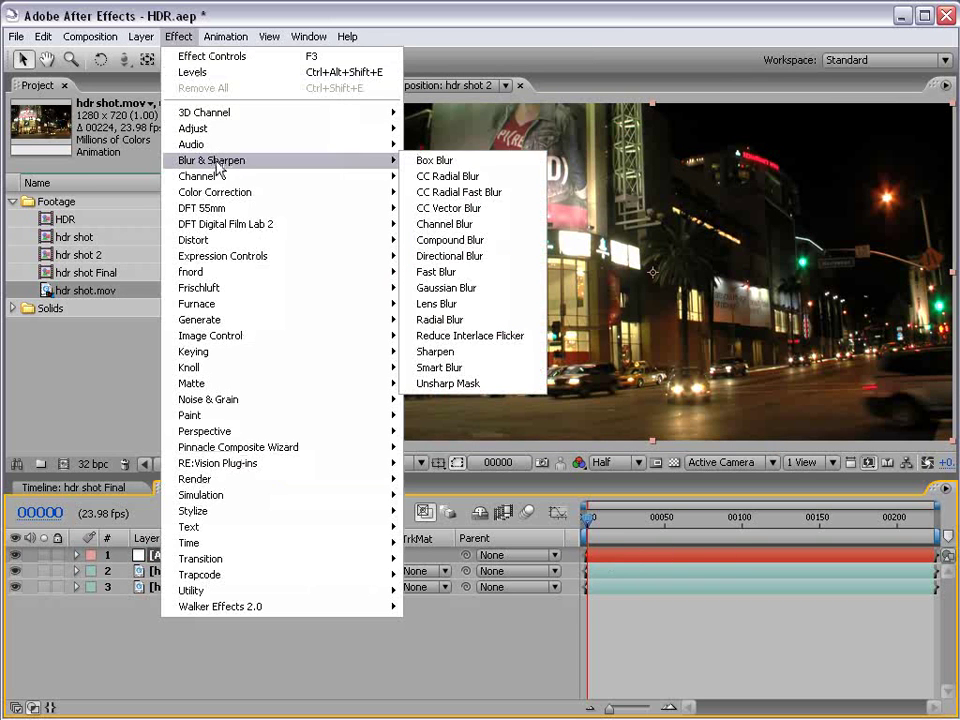
{"action": "left_click", "coordinate": [448, 273]}
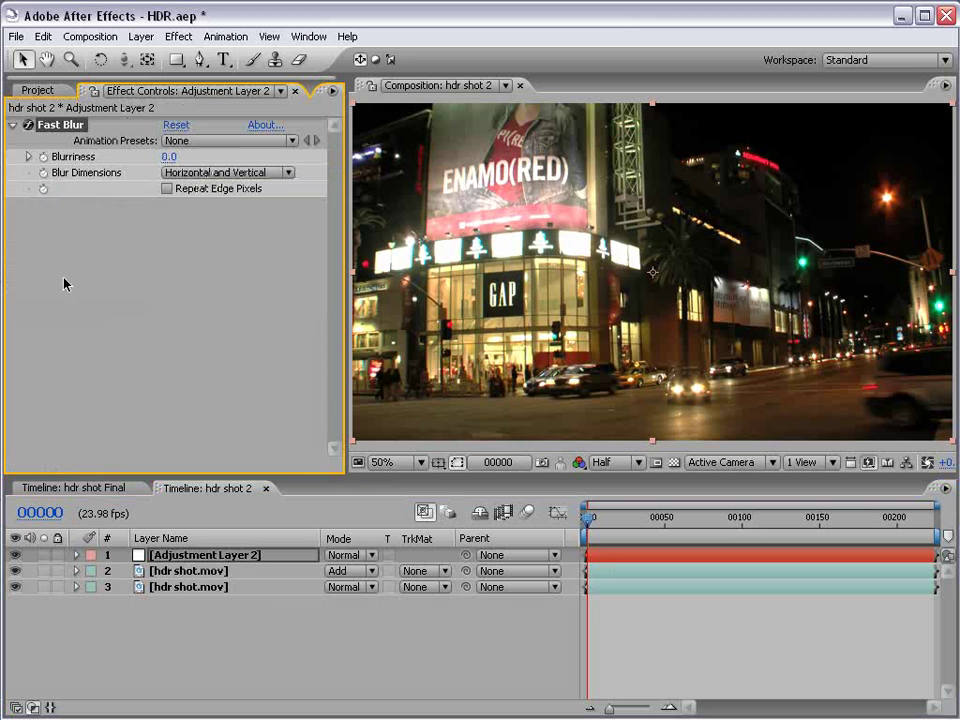
{"action": "left_click", "coordinate": [34, 92]}
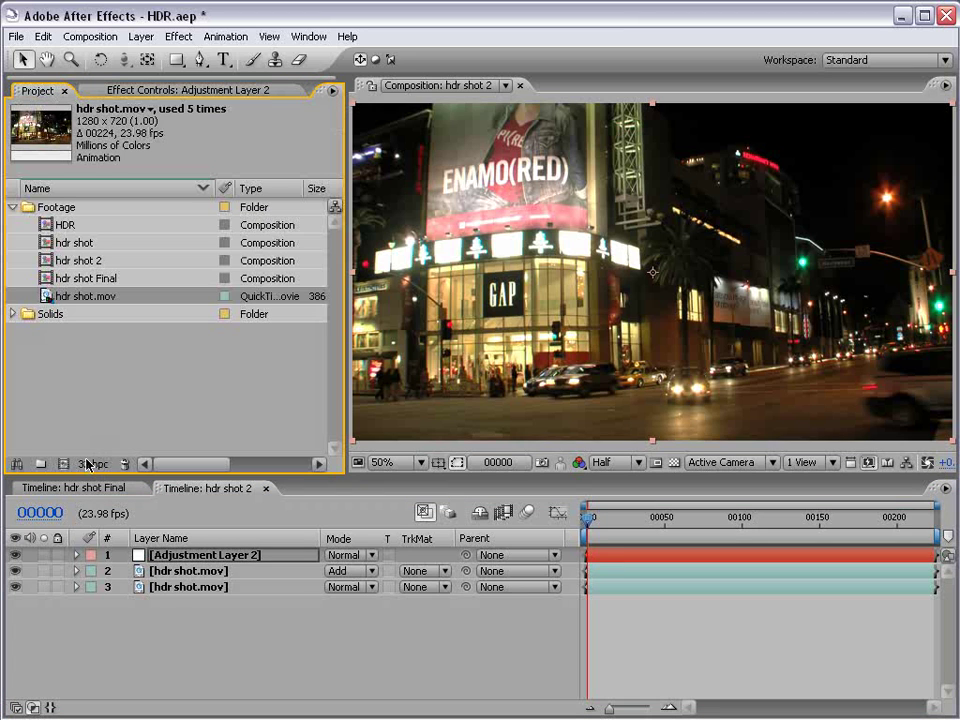
{"action": "left_click", "coordinate": [140, 90]}
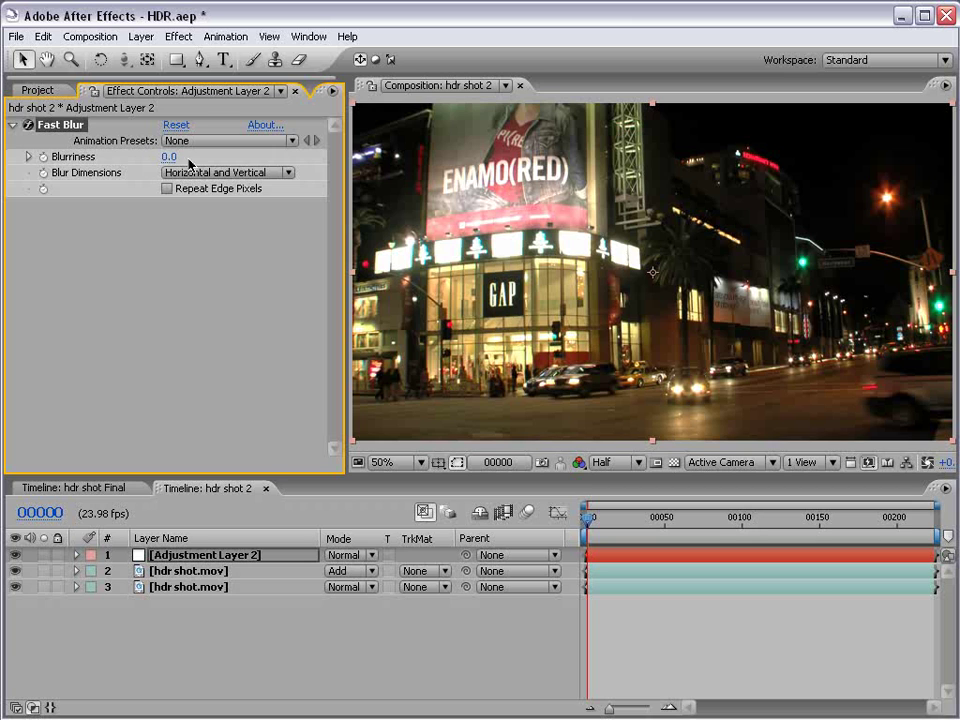
Step: Try and remove CC Vector Blur, then set Fast Blur blurriness to about 56 with Repeat Edge Pixels
{"action": "left_click", "coordinate": [178, 36]}
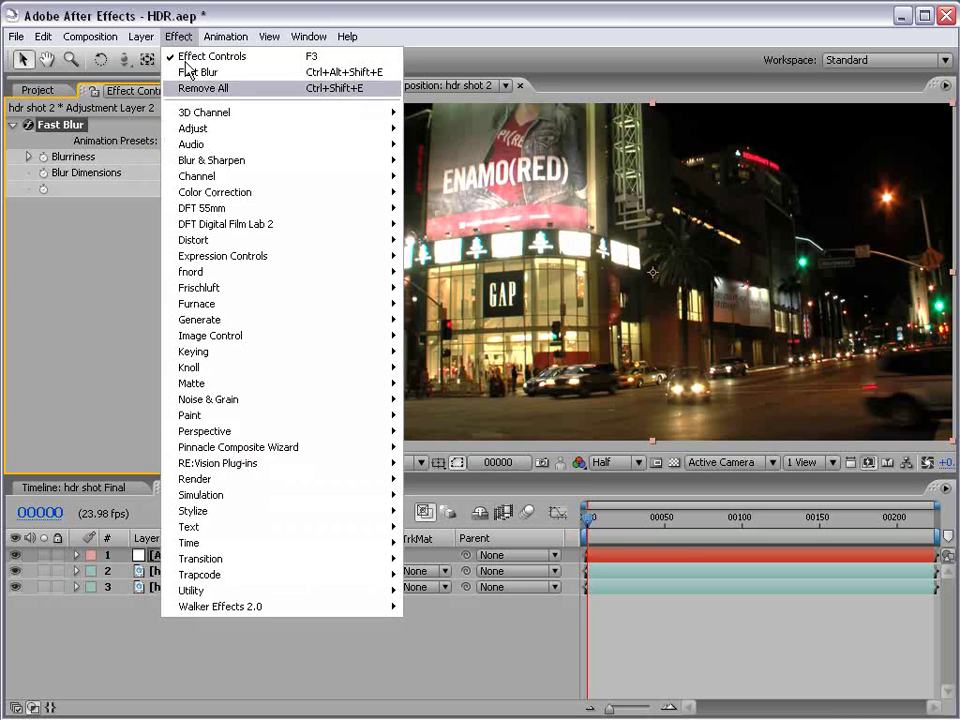
{"action": "mouse_move", "coordinate": [218, 163]}
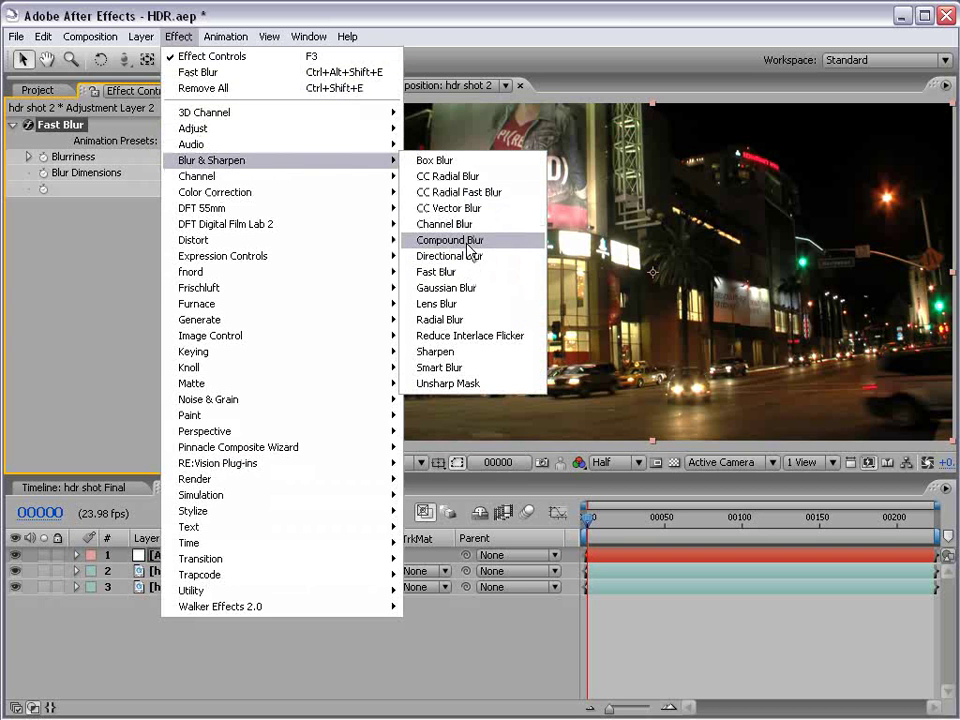
{"action": "left_click", "coordinate": [458, 209]}
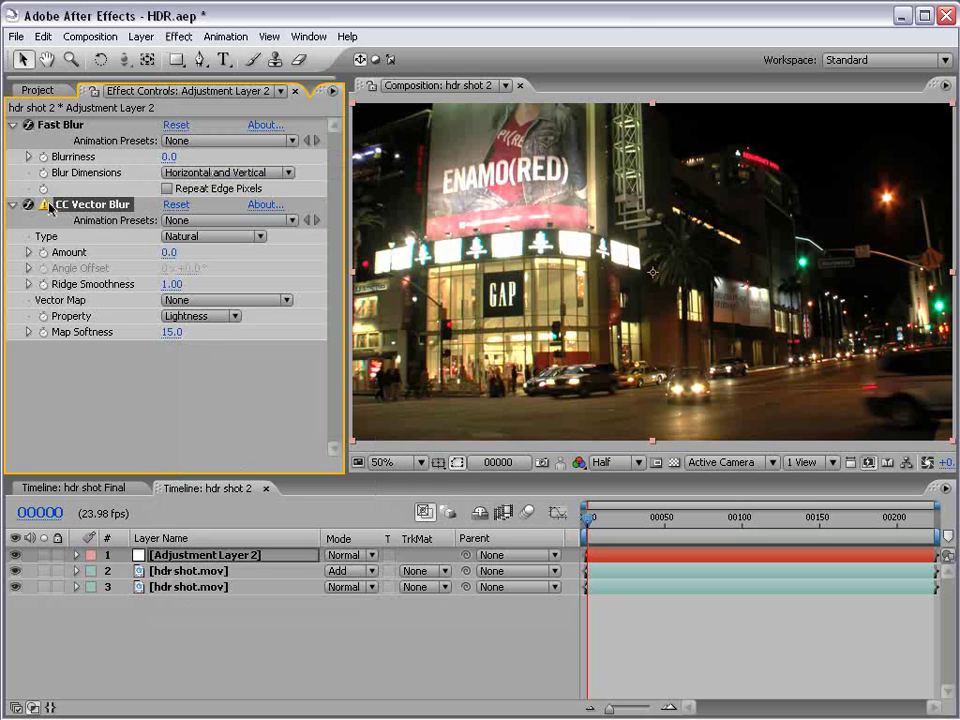
{"action": "key", "text": "Delete"}
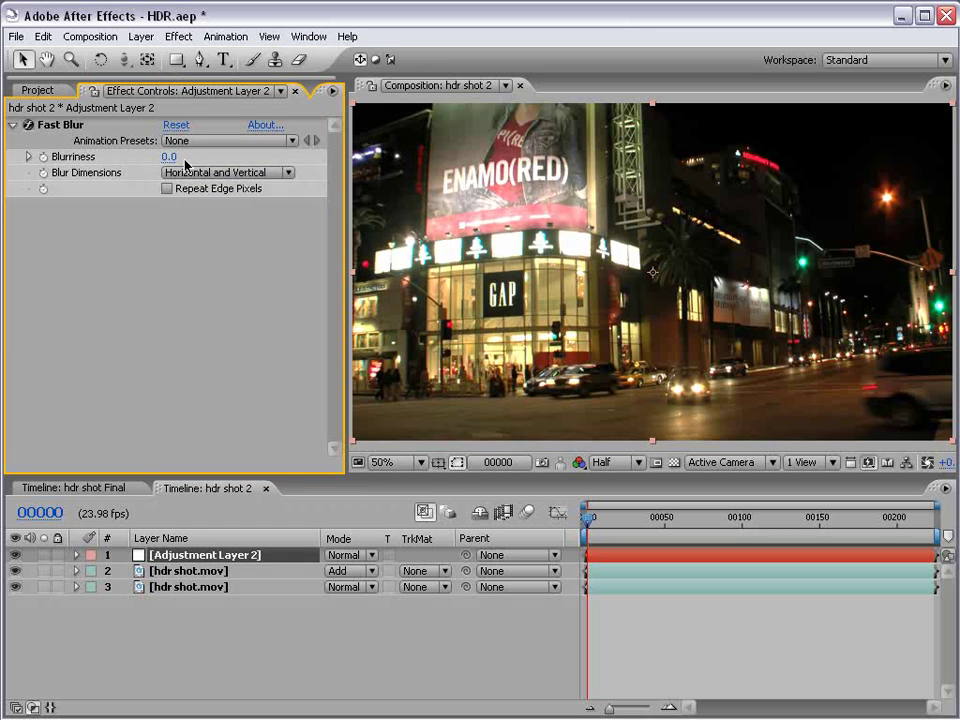
{"action": "left_click_drag", "start_coordinate": [167, 158], "coordinate": [207, 158]}
{"action": "left_click", "coordinate": [167, 188]}
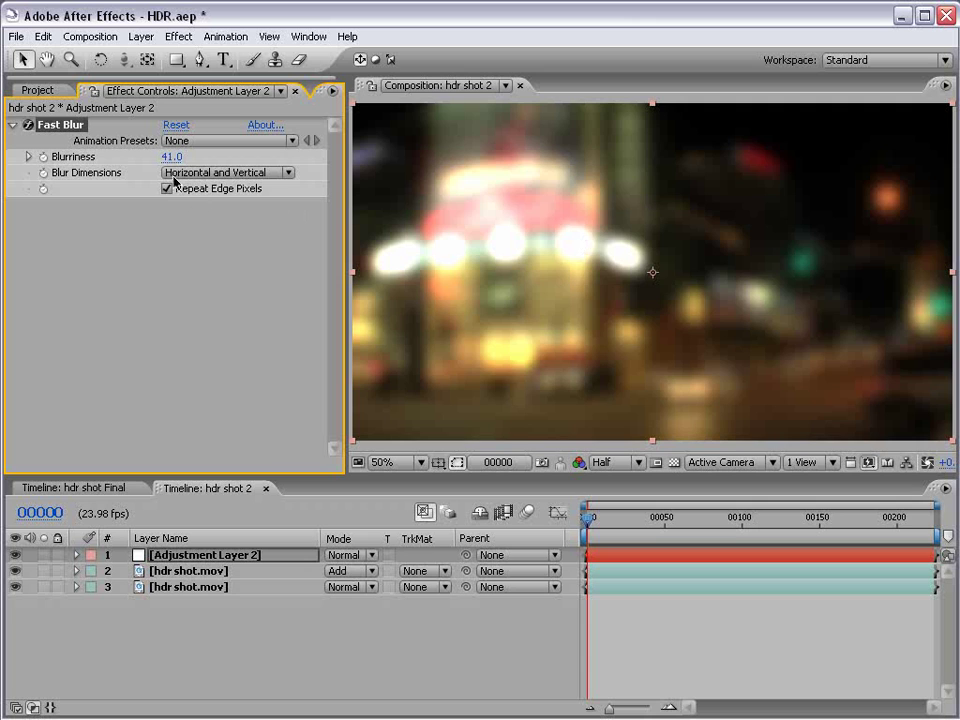
{"action": "left_click_drag", "start_coordinate": [168, 157], "coordinate": [185, 157]}
Step: Cycle the project colour depth to 32 bpc and bring back the blur settings
{"action": "left_click", "coordinate": [37, 90]}
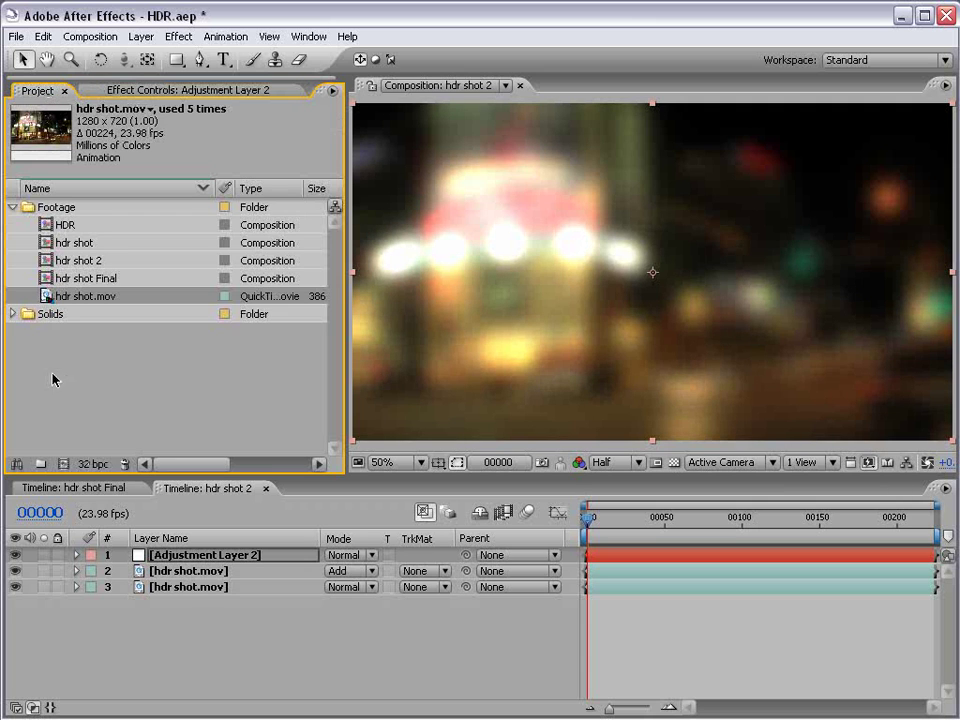
{"action": "left_click", "coordinate": [91, 465], "text": "alt"}
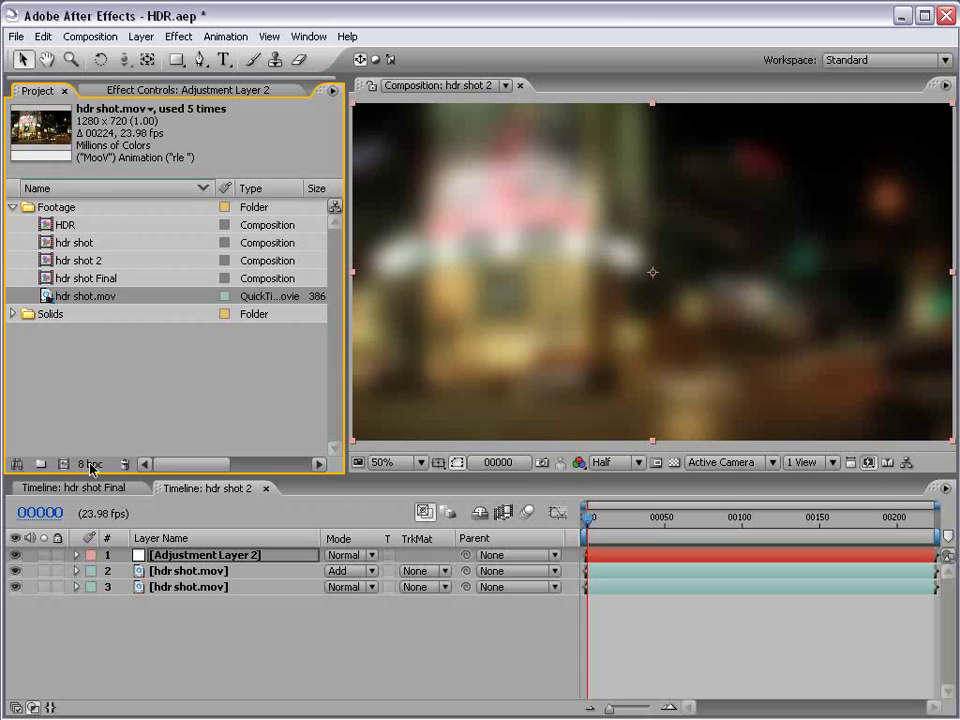
{"action": "left_click", "coordinate": [91, 465], "text": "alt"}
{"action": "left_click", "coordinate": [90, 465], "text": "alt"}
{"action": "left_click", "coordinate": [91, 465], "text": "alt"}
{"action": "left_click", "coordinate": [91, 466], "text": "alt"}
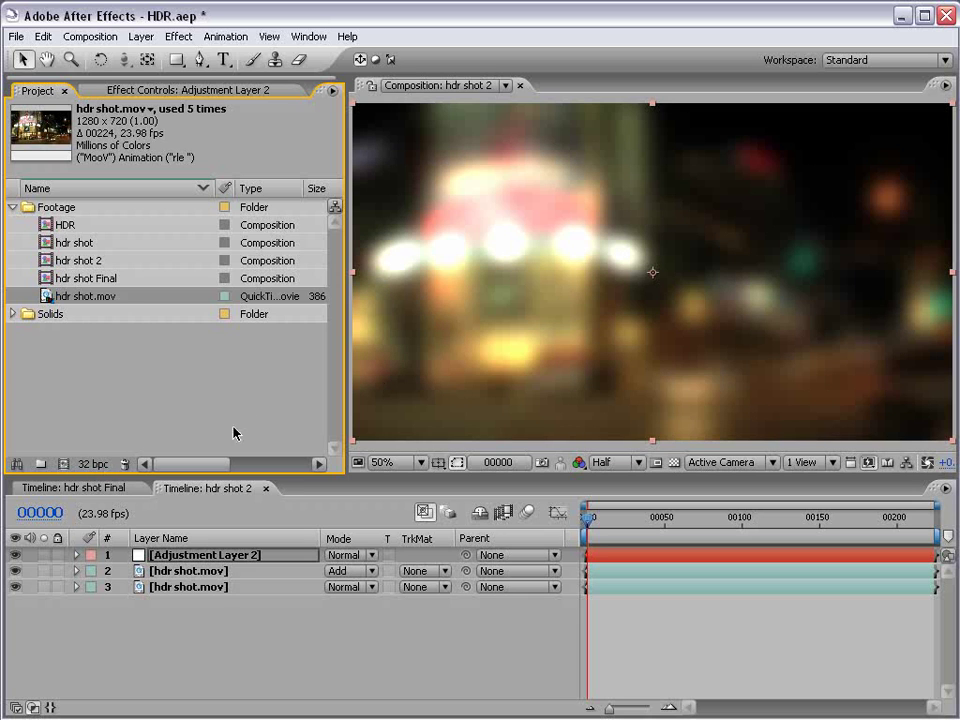
{"action": "left_click", "coordinate": [133, 95]}
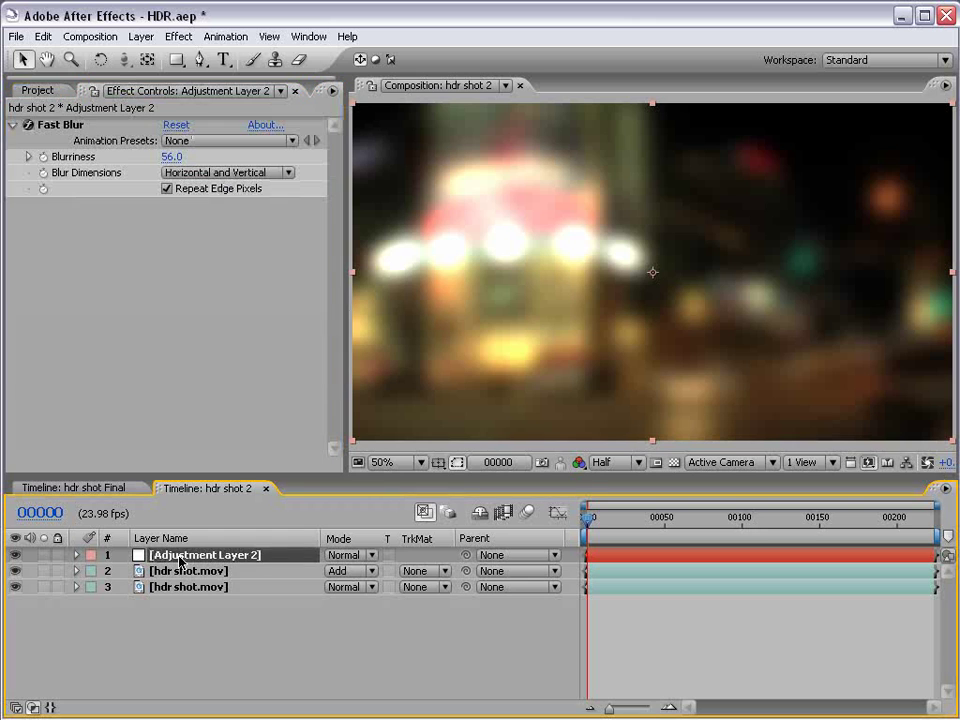
Step: Delete Adjustment Layer 2 and select both hdr shot.mov layers
{"action": "key", "text": "Delete"}
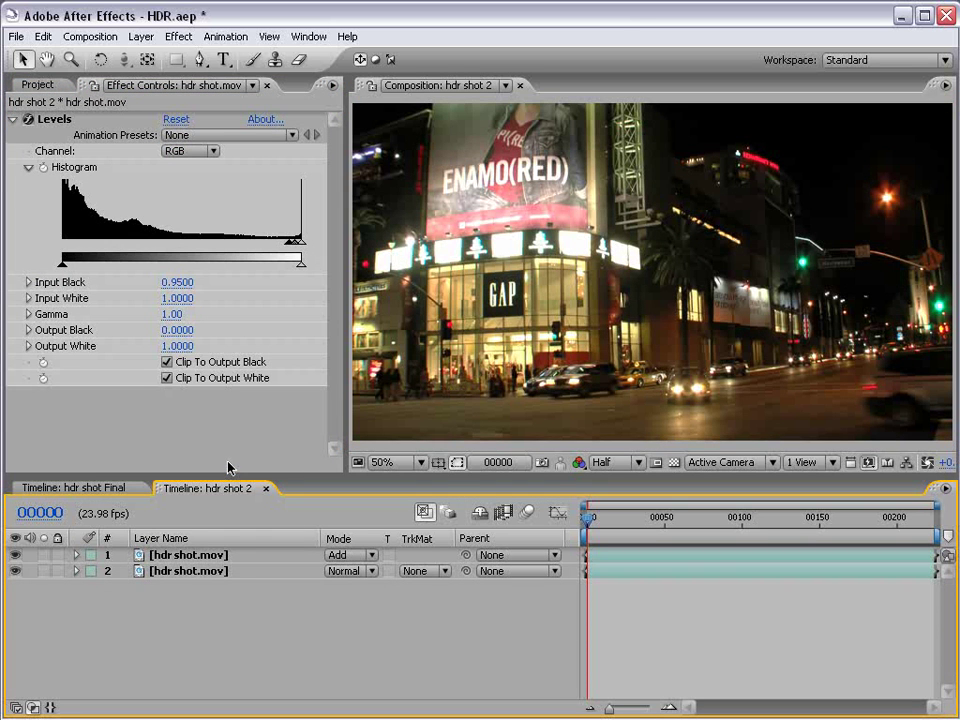
{"action": "left_click", "coordinate": [185, 571]}
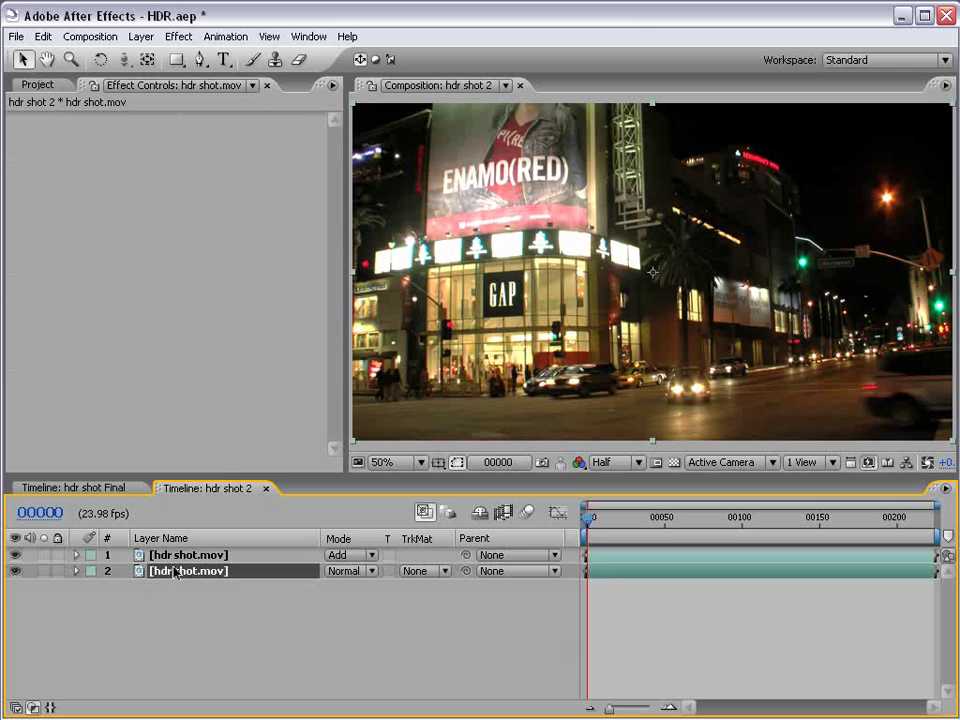
{"action": "left_click", "coordinate": [177, 558], "text": "shift"}
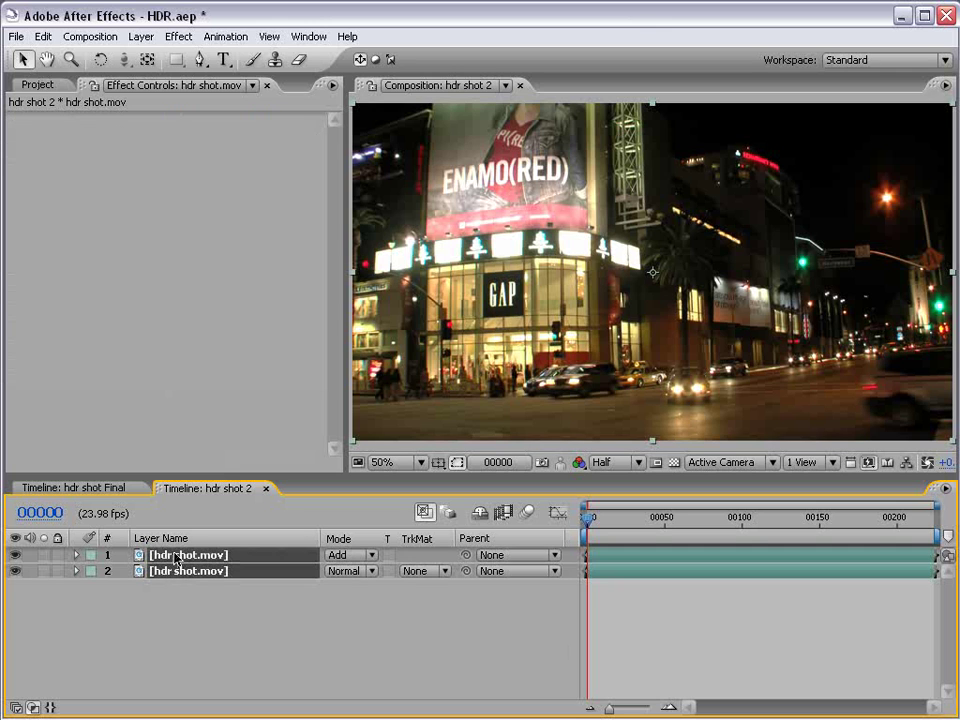
Step: Pre-compose the two hdr shot.mov layers into Pre-comp 1
{"action": "left_click", "coordinate": [84, 36]}
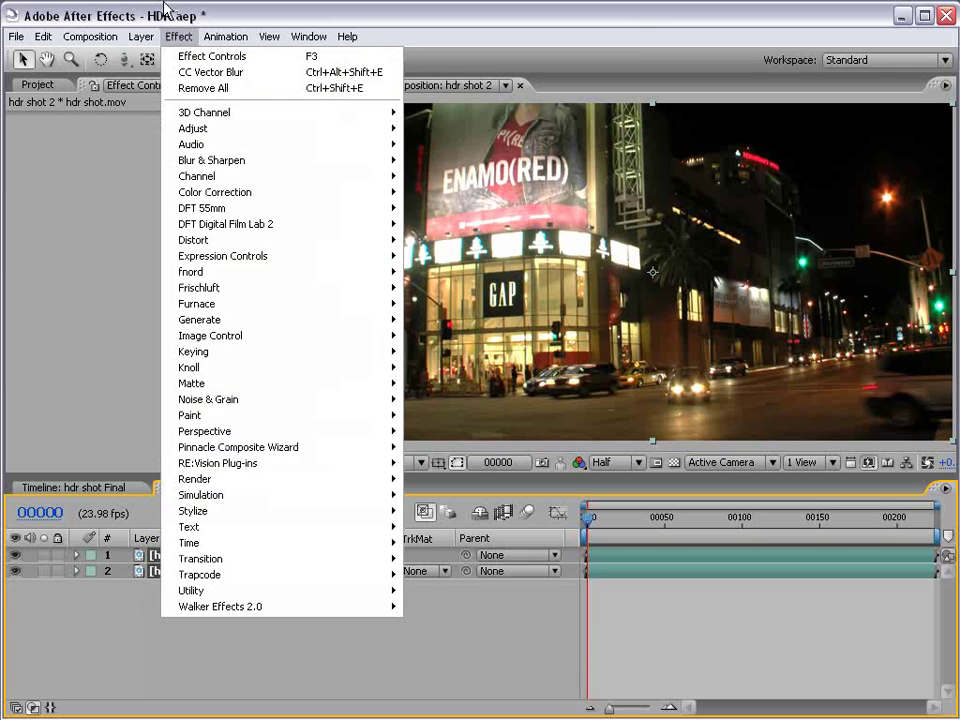
{"action": "mouse_move", "coordinate": [157, 40]}
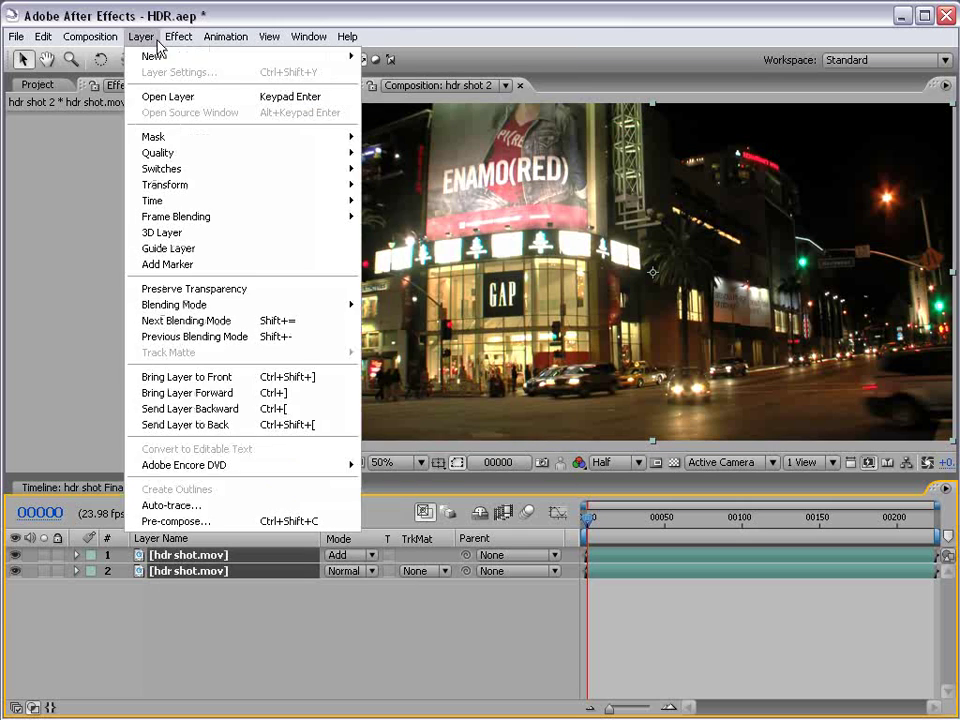
{"action": "left_click", "coordinate": [196, 523]}
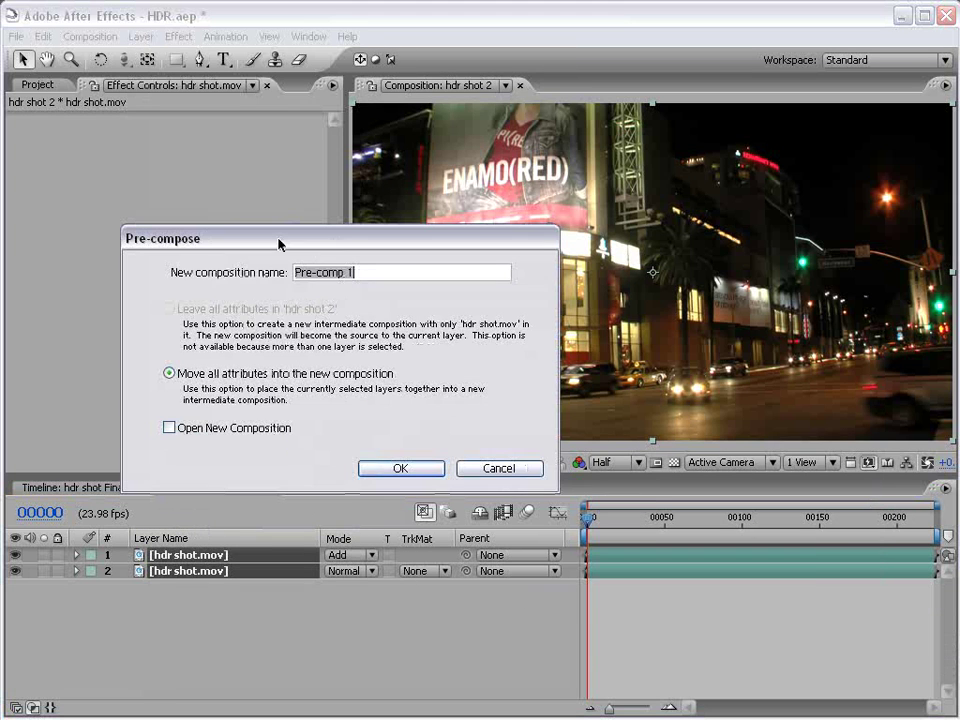
{"action": "left_click", "coordinate": [408, 468]}
{"action": "left_click", "coordinate": [634, 570]}
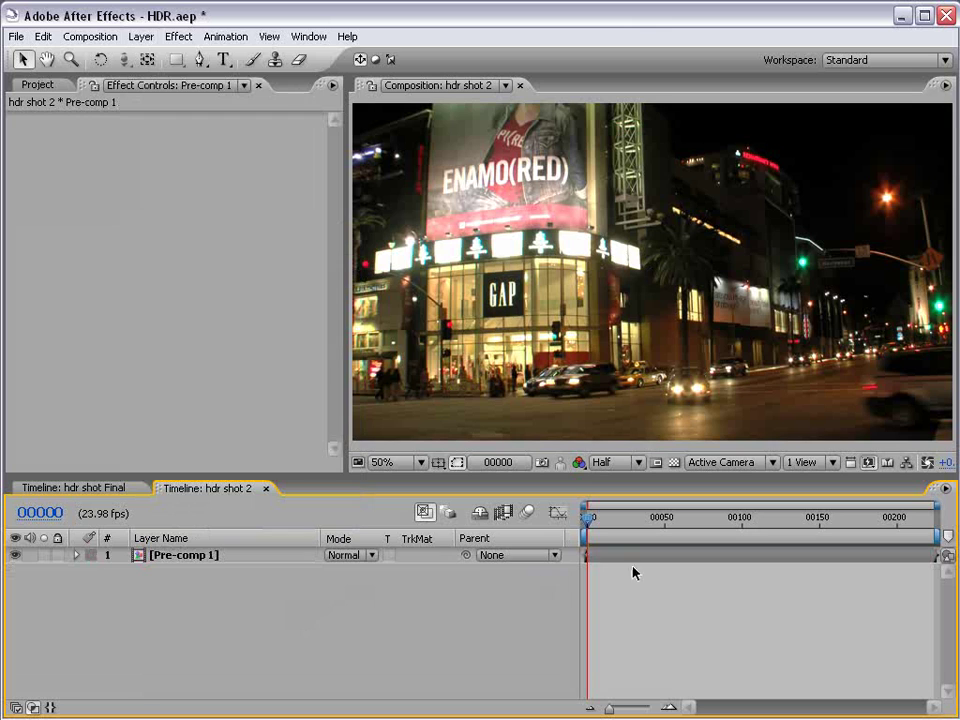
Step: End the work area at frame 00050 for the Pre-comp 1 layer
{"action": "left_click", "coordinate": [604, 555]}
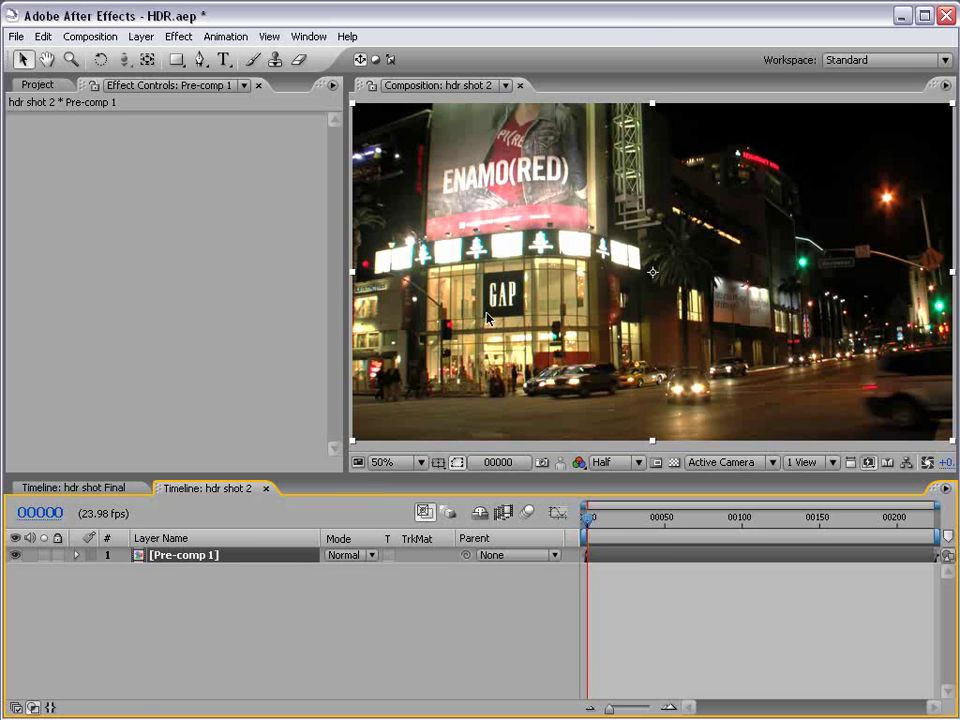
{"action": "left_click_drag", "start_coordinate": [591, 527], "coordinate": [665, 527]}
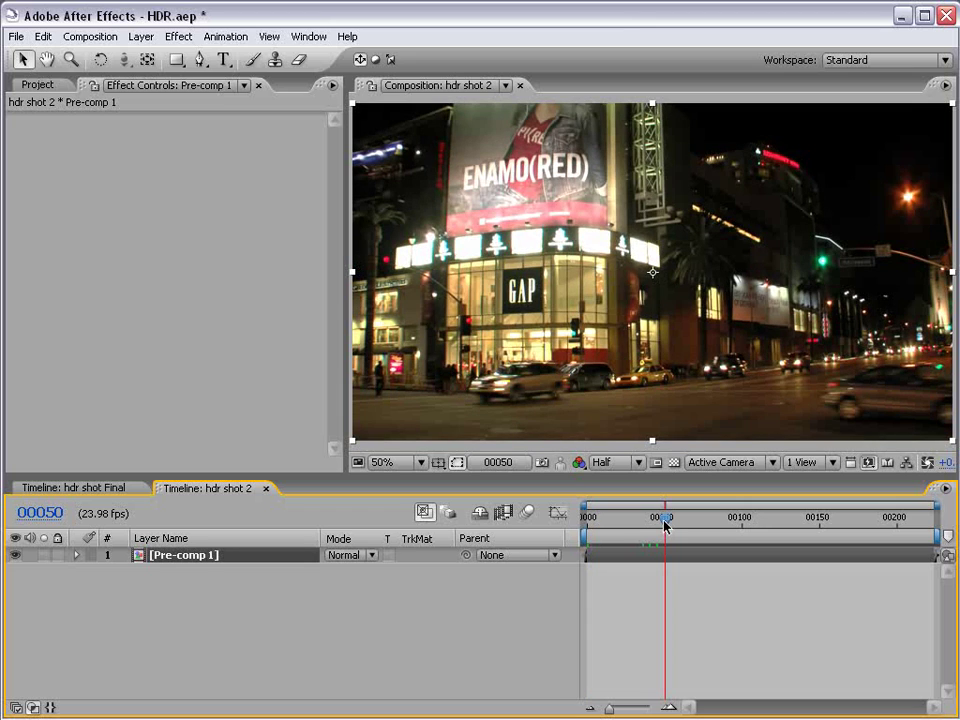
{"action": "key", "text": "n"}
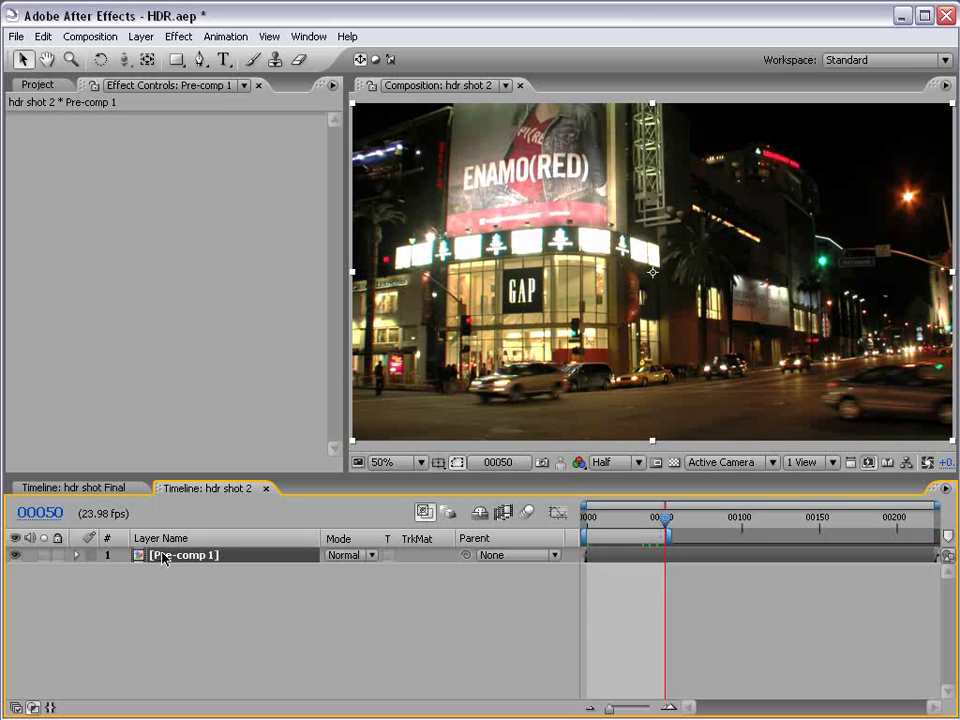
Step: Add a wiggle(8,100) expression to Pre-comp 1's Position and preview the shake
{"action": "key", "text": "p"}
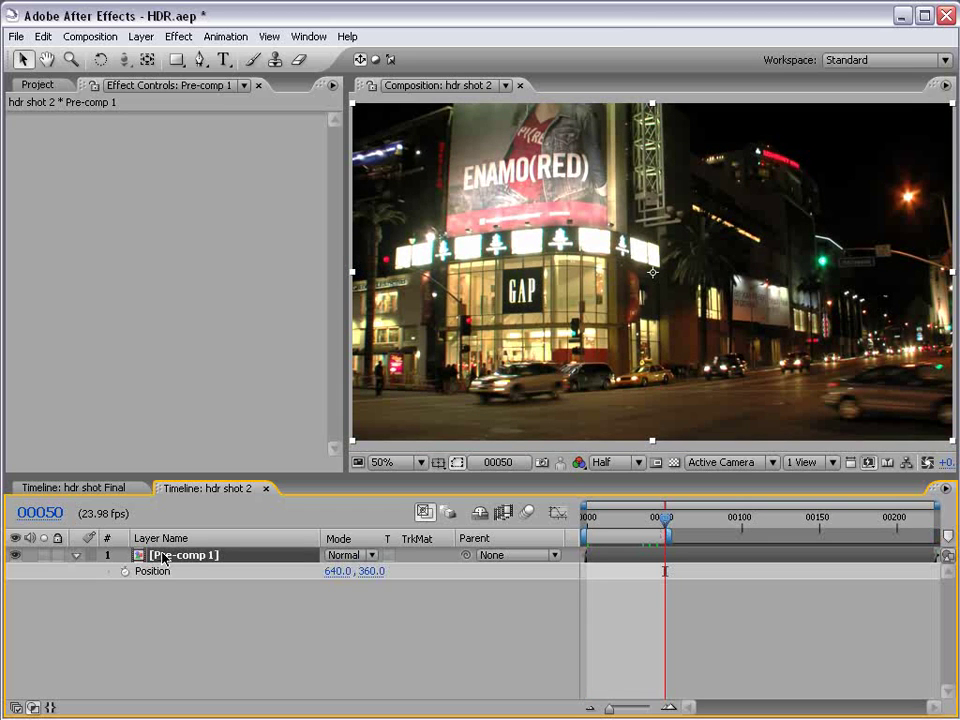
{"action": "key", "text": "shift+r"}
{"action": "left_click", "coordinate": [125, 571], "text": "alt"}
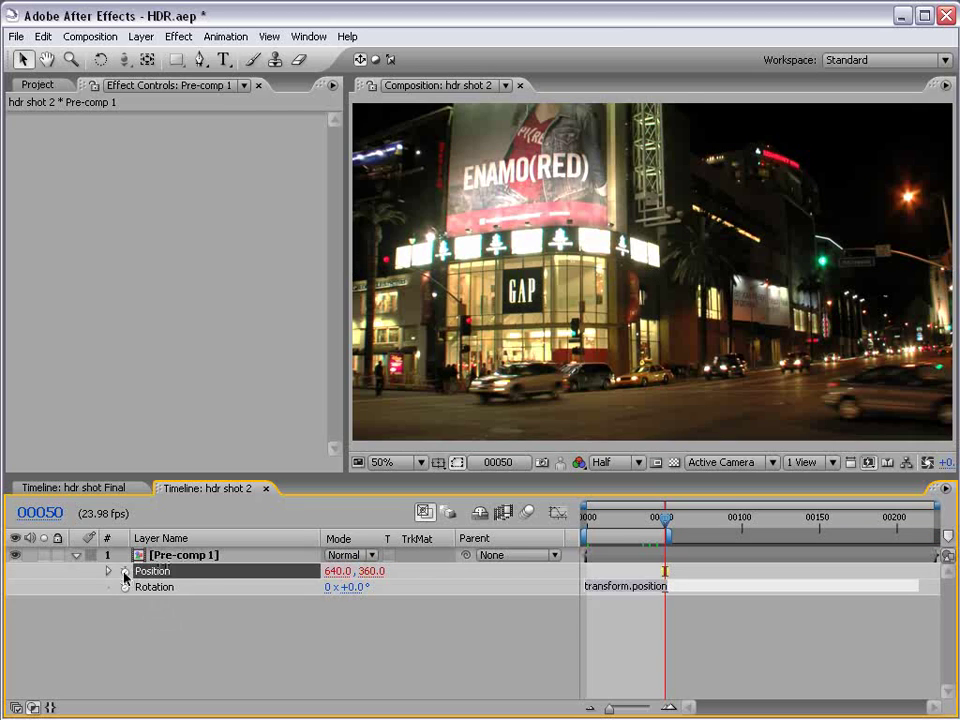
{"action": "type", "text": "wiggle(8,100"}
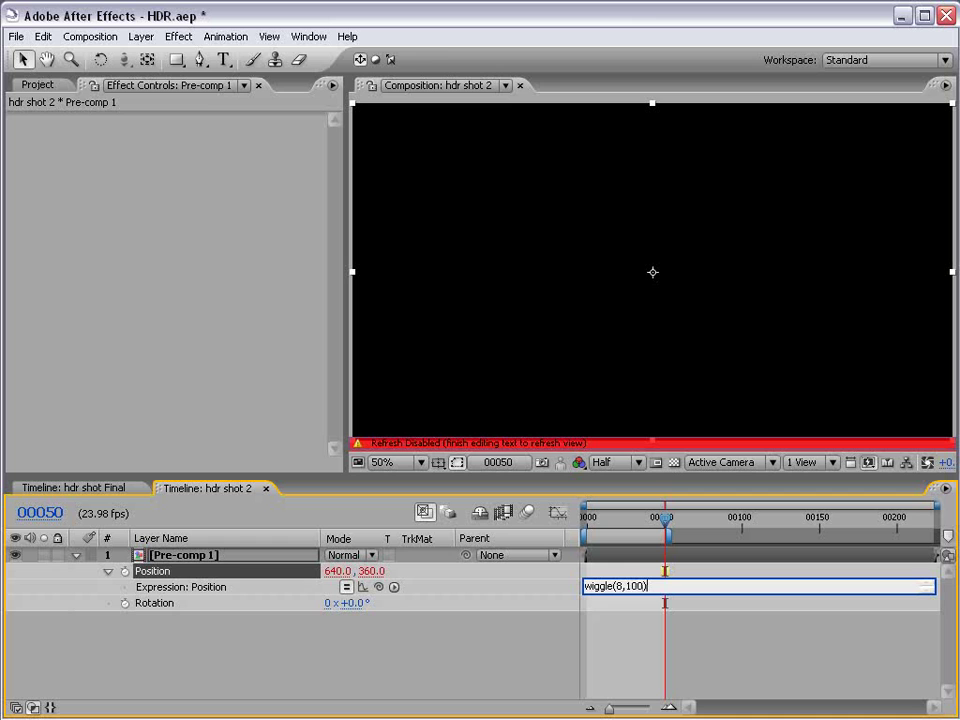
{"action": "left_click", "coordinate": [662, 630]}
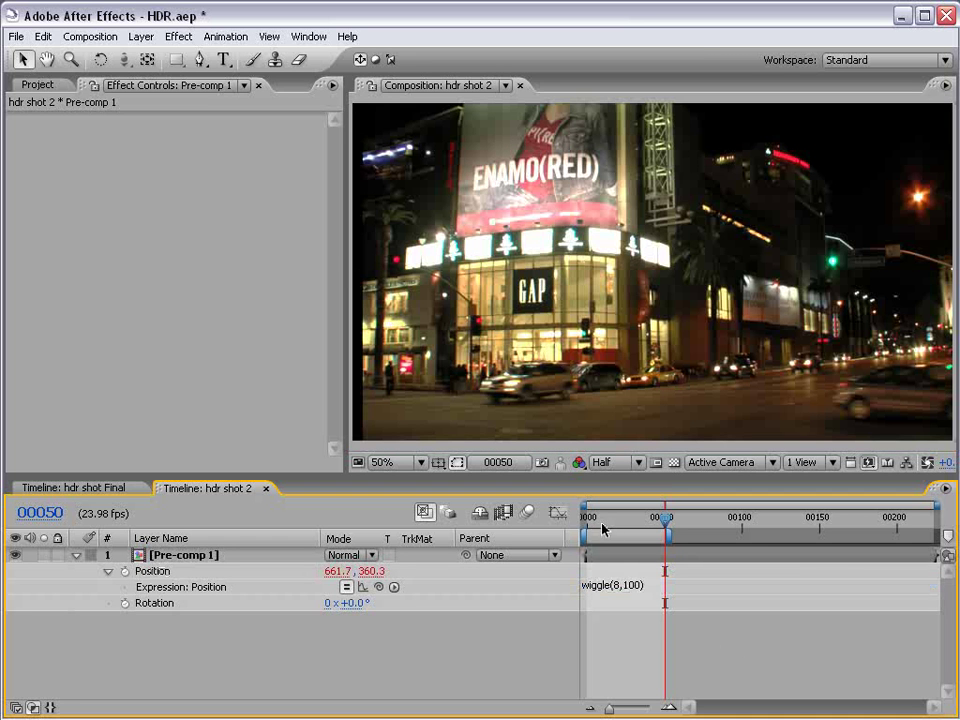
{"action": "key", "text": "KP_0"}
Step: Change the Position expression to wiggle(6,75) and preview the work area
{"action": "left_click", "coordinate": [633, 586]}
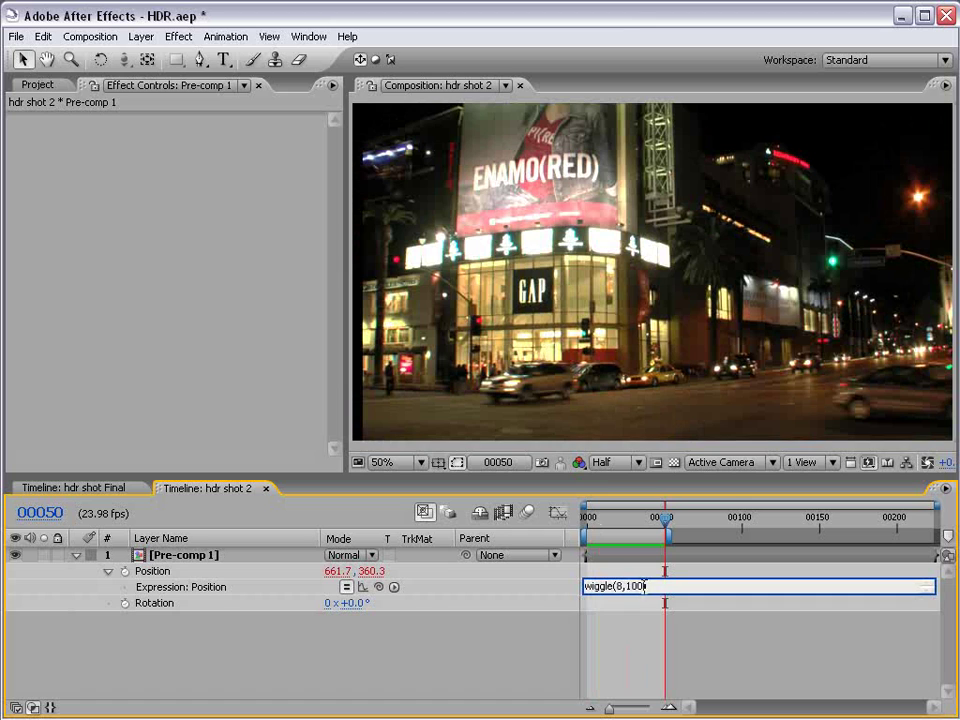
{"action": "double_click", "coordinate": [618, 586]}
{"action": "type", "text": "3"}
{"action": "type", "text": "6"}
{"action": "type", "text": "75"}
{"action": "left_click", "coordinate": [778, 568]}
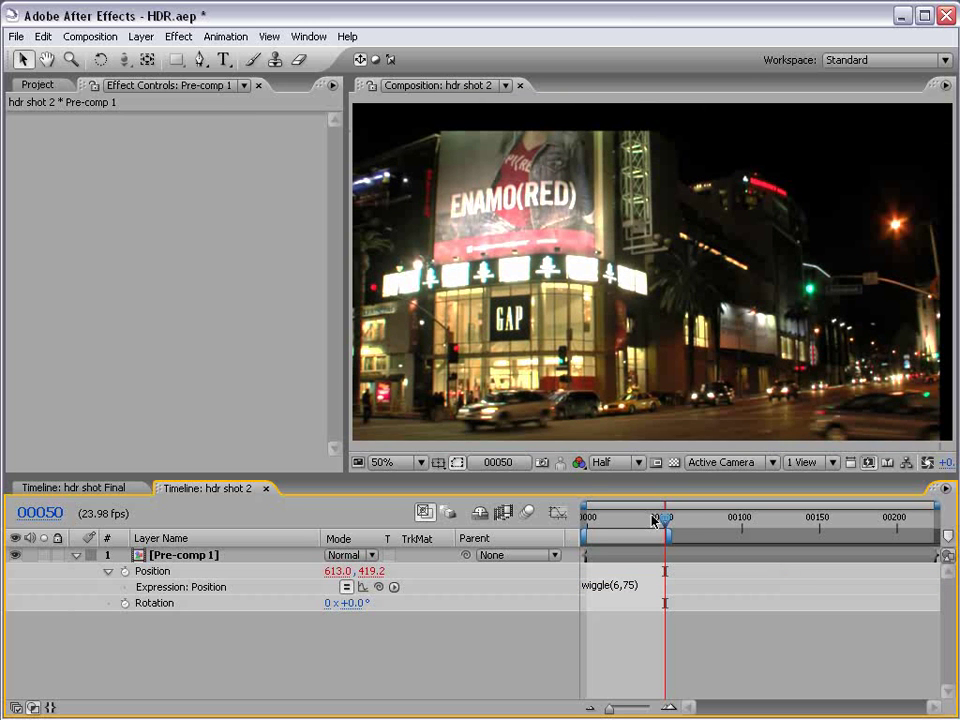
{"action": "key", "text": "KP_0"}
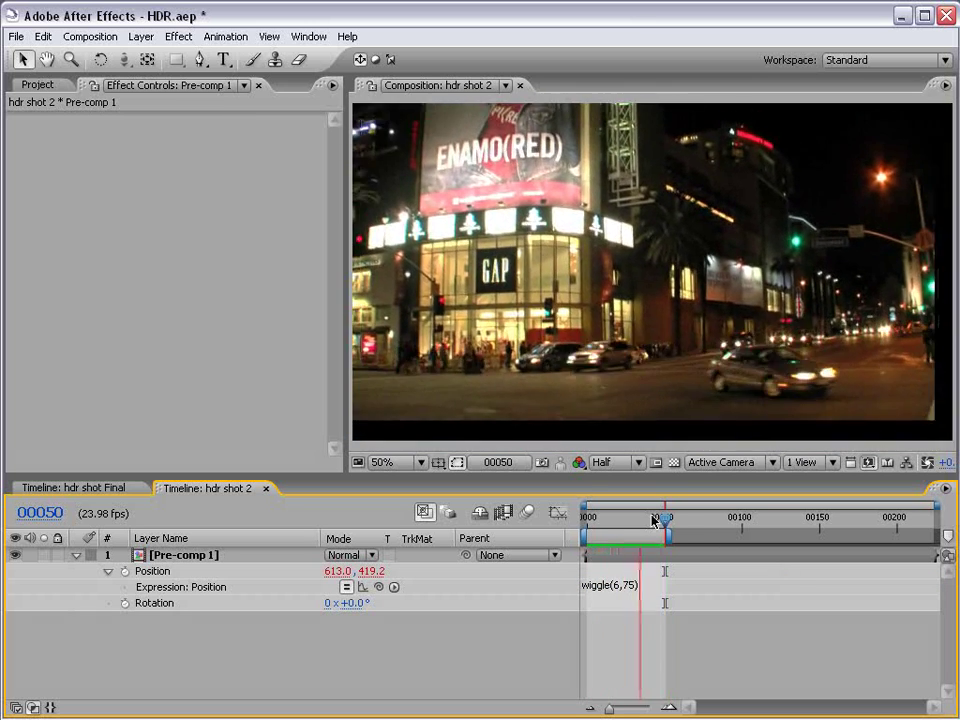
Step: Return to an early frame, test moving the layer, undo it, and deselect Position
{"action": "mouse_move", "coordinate": [640, 517]}
{"action": "left_mouse_down"}
{"action": "mouse_move", "coordinate": [590, 519]}
{"action": "mouse_move", "coordinate": [621, 517]}
{"action": "left_mouse_up"}
{"action": "scroll", "coordinate": [551, 244], "scroll_direction": "down", "scroll_amount": 2}
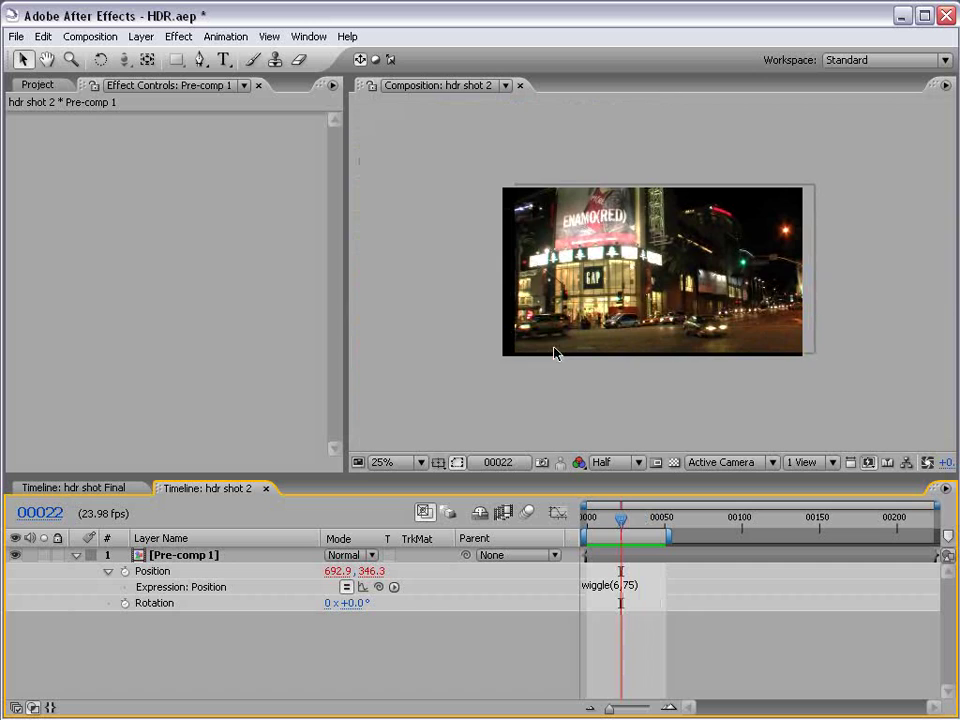
{"action": "scroll", "coordinate": [437, 360], "scroll_direction": "up", "scroll_amount": 2}
{"action": "left_click_drag", "start_coordinate": [390, 373], "coordinate": [545, 363]}
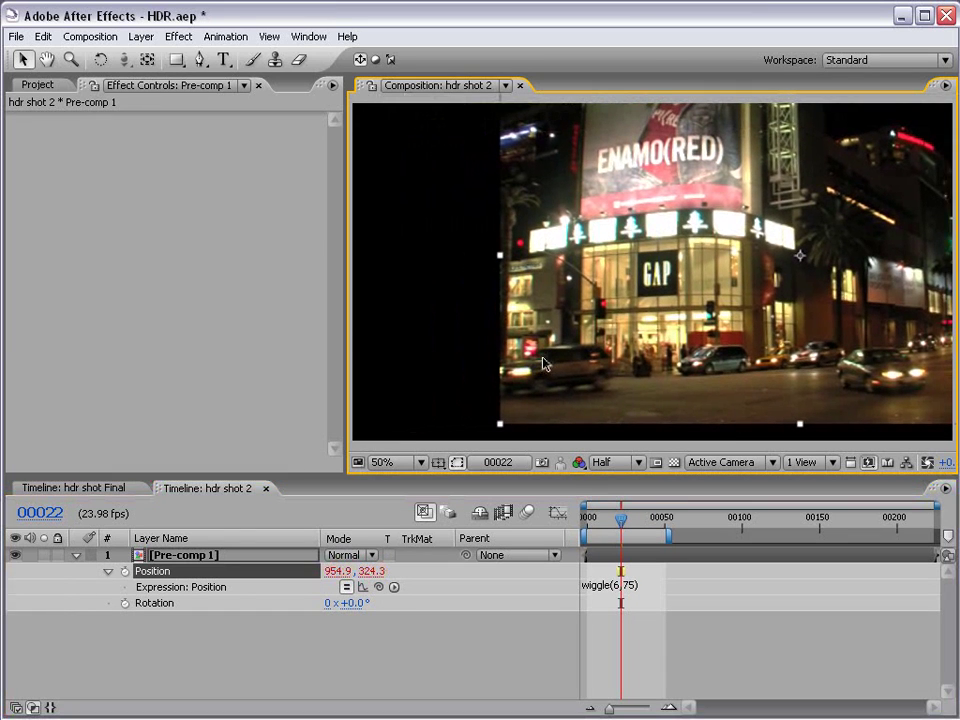
{"action": "key", "text": "ctrl+z"}
{"action": "left_click", "coordinate": [655, 652]}
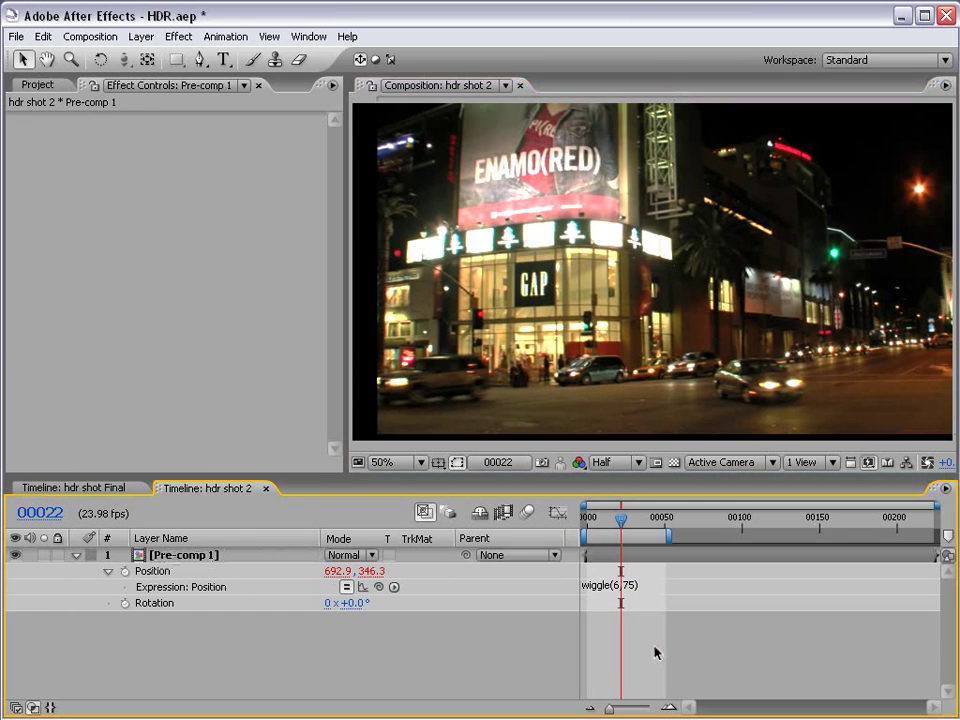
Step: Inside Pre-comp 1, apply Motion Tile to the bottom hdr shot.mov layer with output width and height 150
{"action": "double_click", "coordinate": [620, 558]}
{"action": "left_click", "coordinate": [604, 560]}
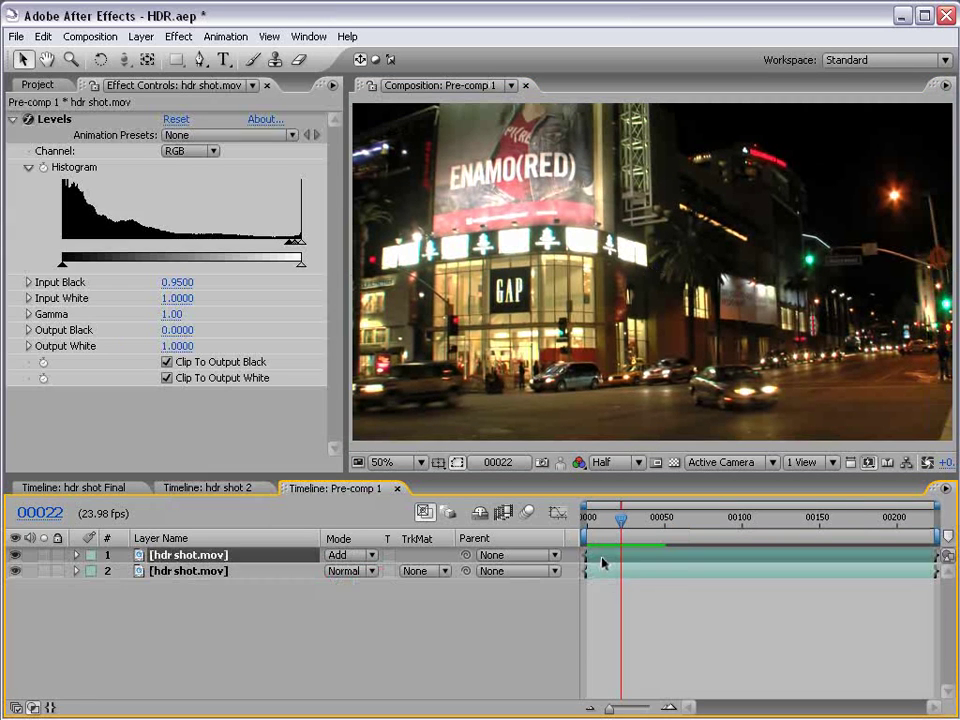
{"action": "left_click", "coordinate": [603, 573]}
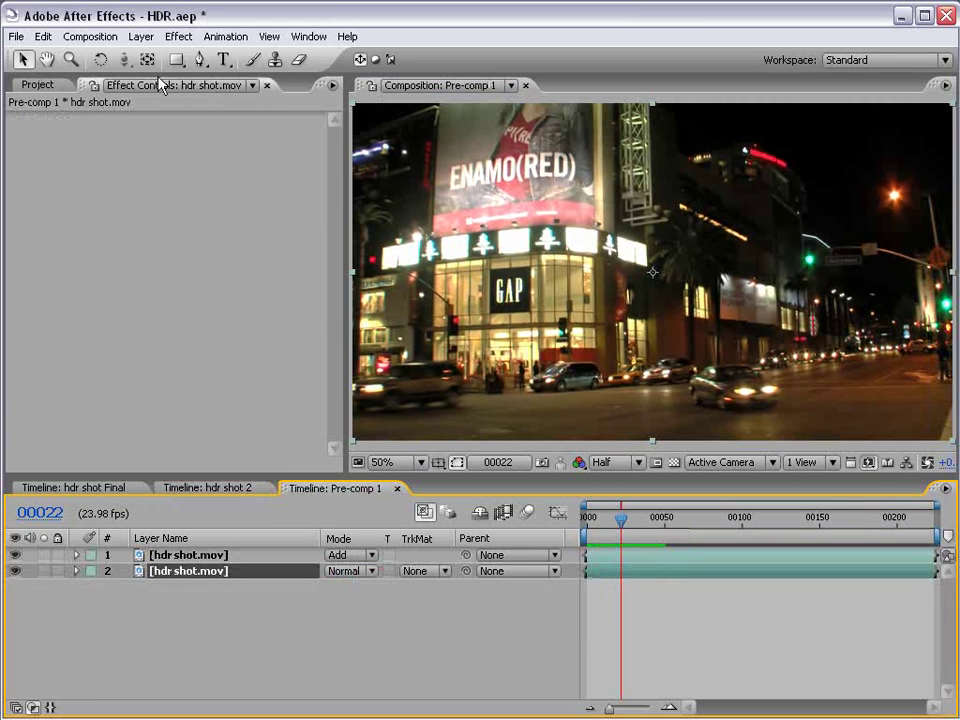
{"action": "left_click", "coordinate": [180, 36]}
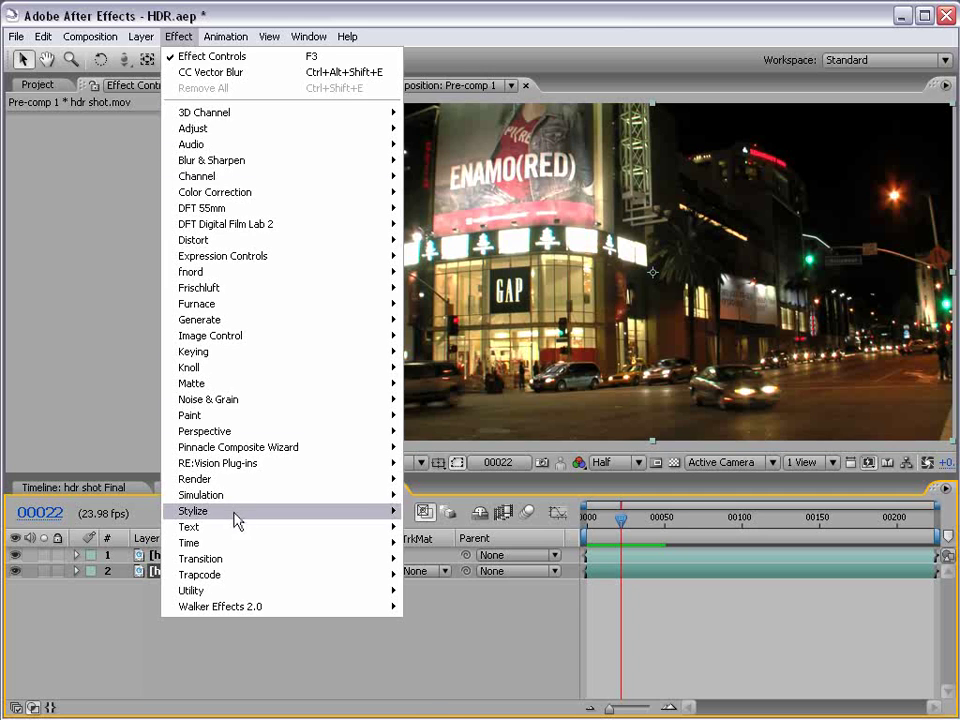
{"action": "mouse_move", "coordinate": [237, 519]}
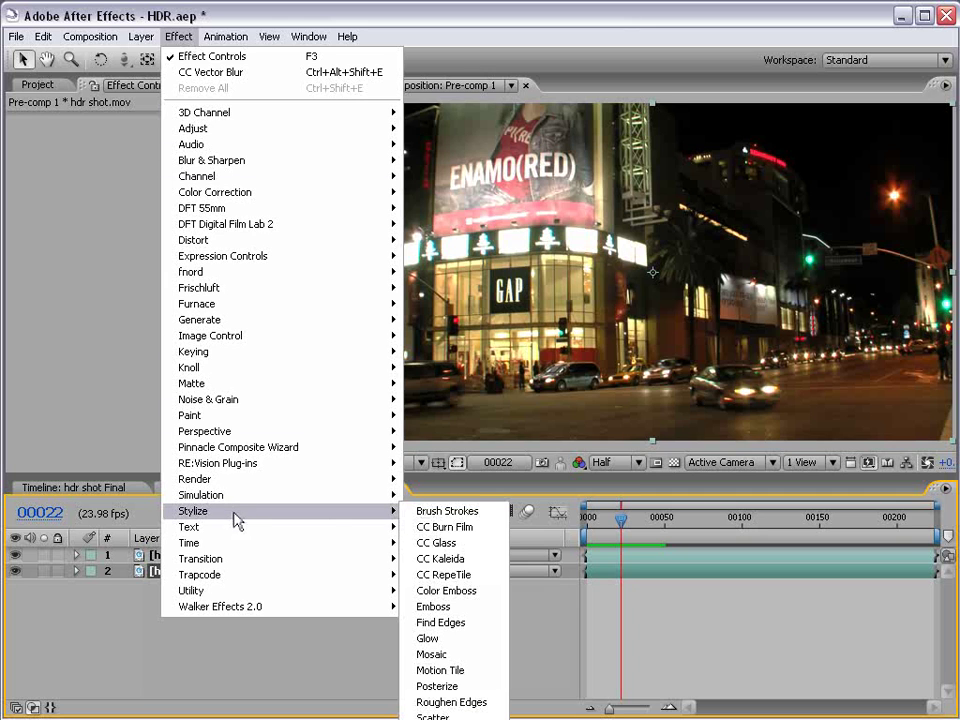
{"action": "left_click", "coordinate": [472, 672]}
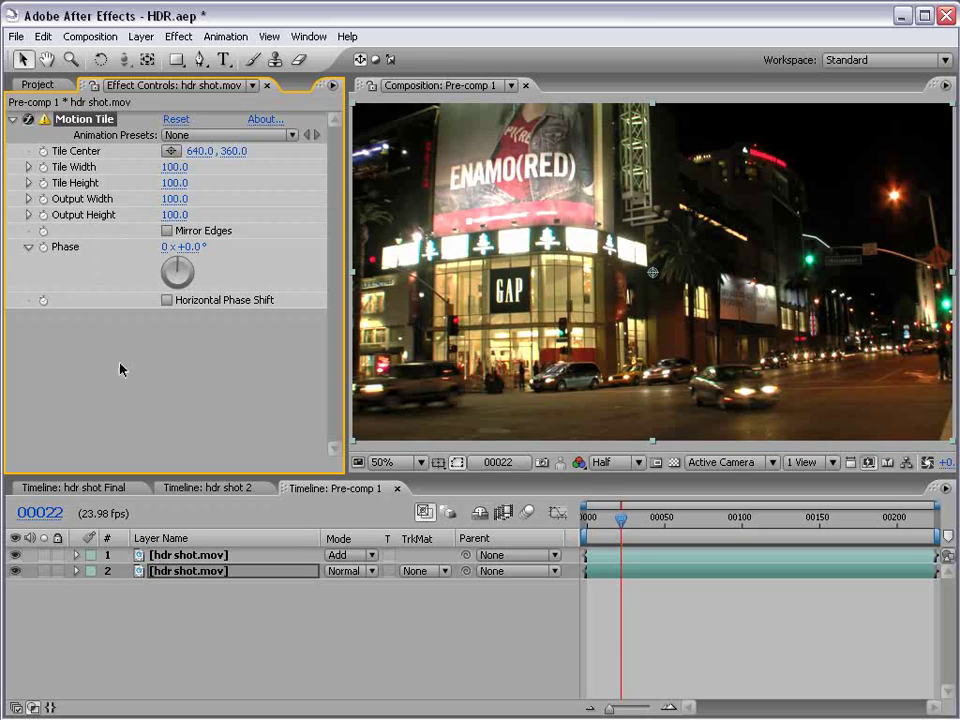
{"action": "left_click", "coordinate": [172, 199]}
{"action": "type", "text": "1"}
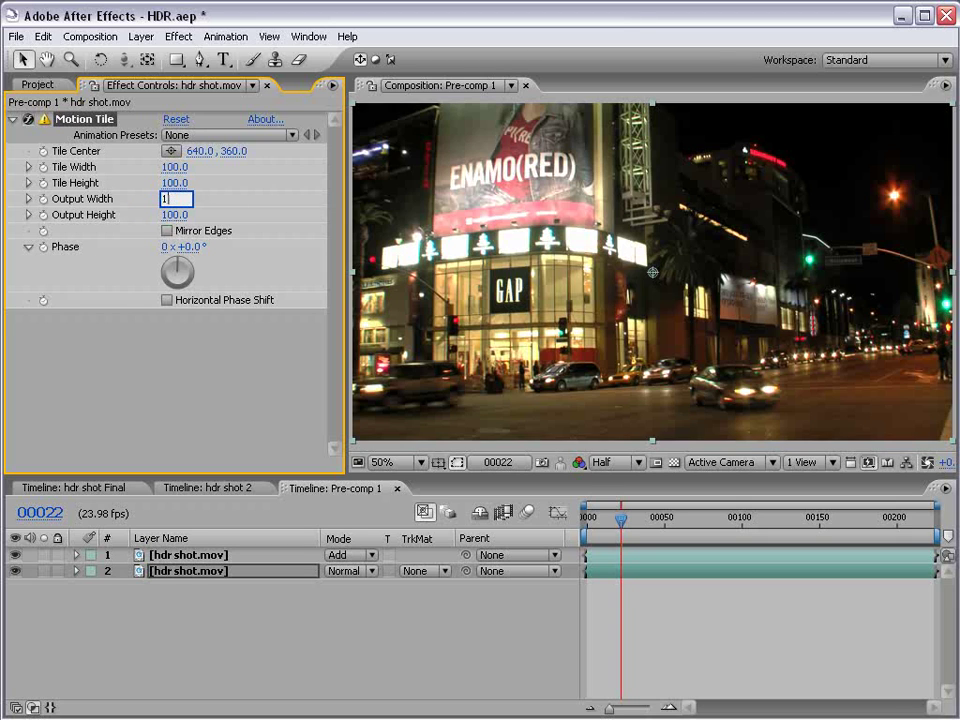
{"action": "type", "text": "50"}
{"action": "key", "text": "Tab"}
{"action": "type", "text": "1"}
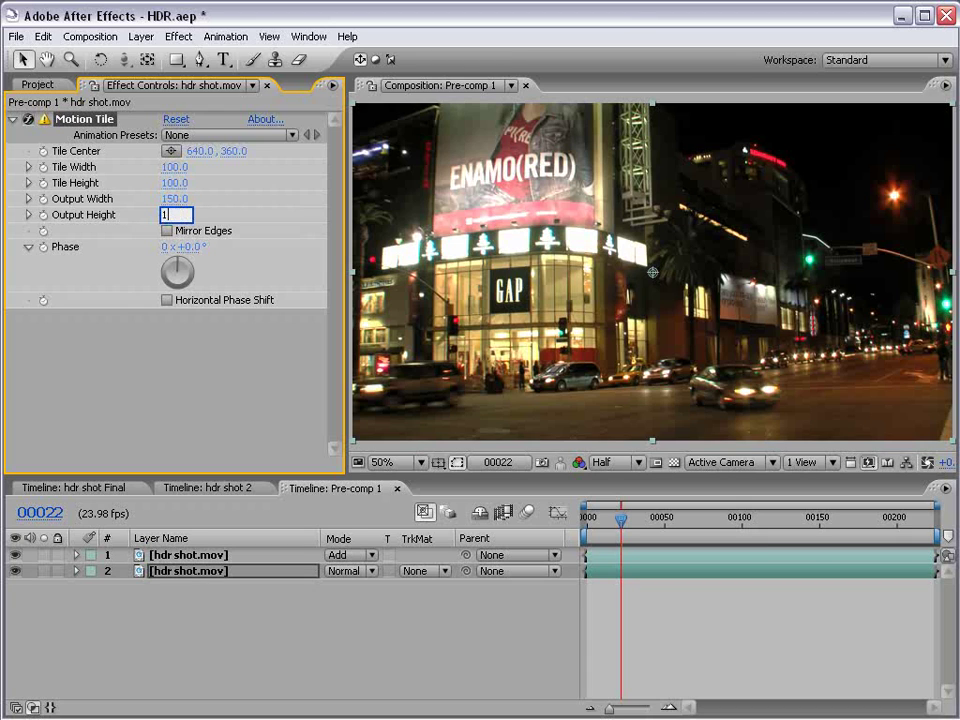
{"action": "key", "text": "Return"}
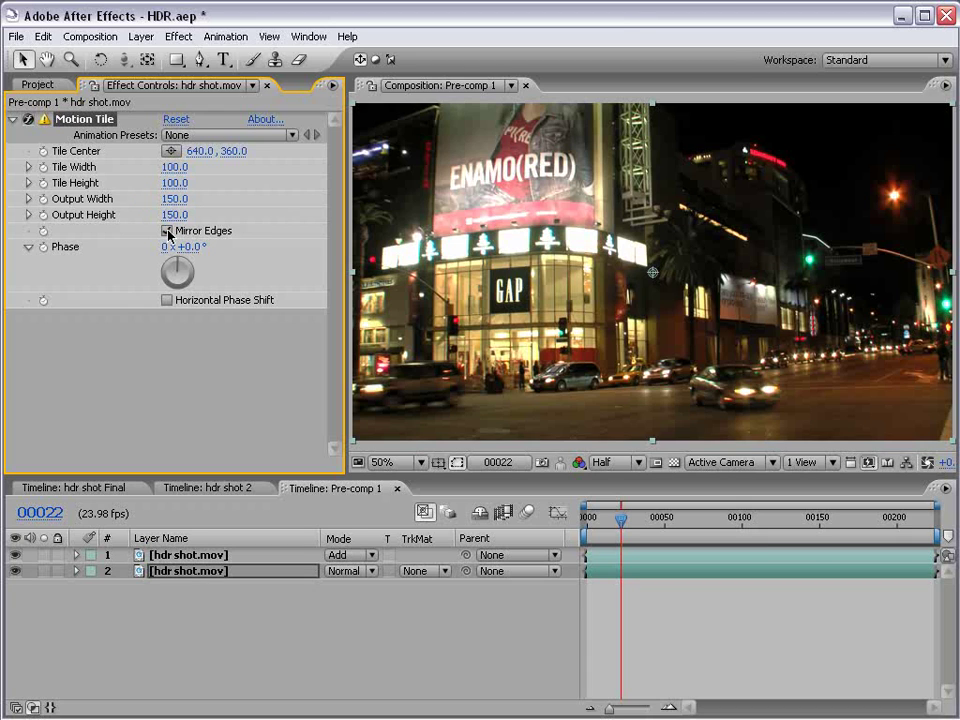
Step: Move the Normal-mode tiled layer to check its mirrored edges, then deselect
{"action": "left_click", "coordinate": [185, 556]}
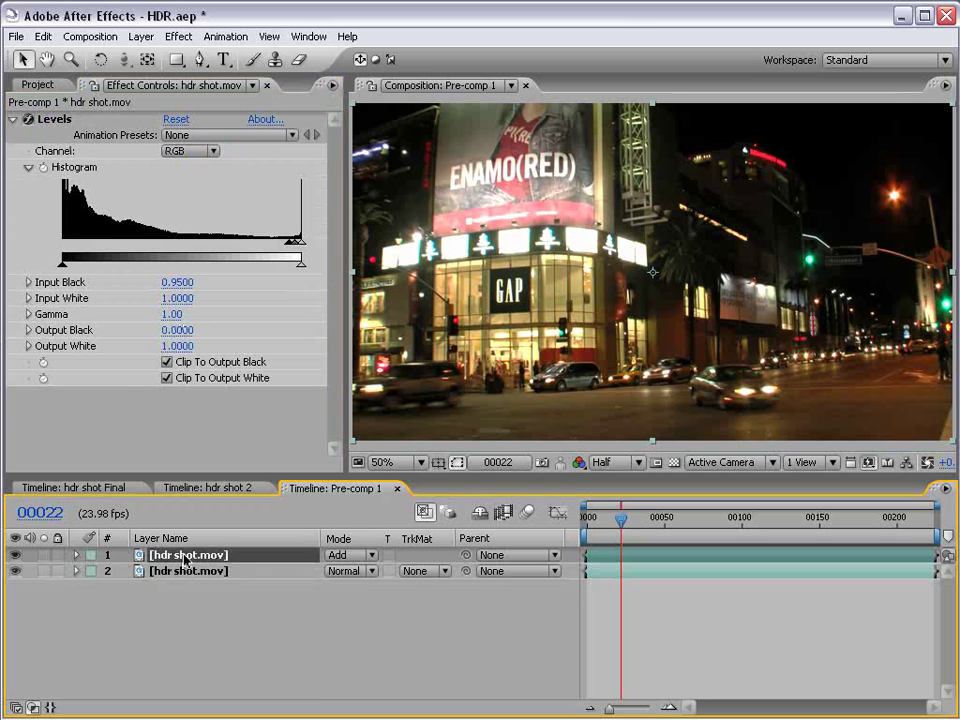
{"action": "left_click", "coordinate": [188, 572]}
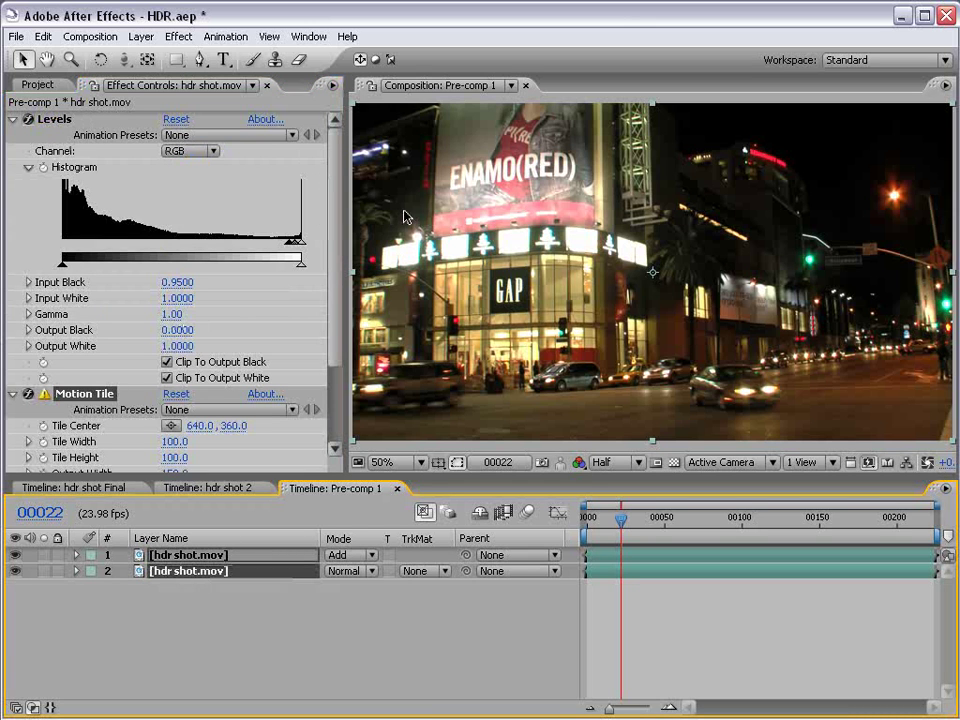
{"action": "left_click_drag", "start_coordinate": [407, 214], "coordinate": [570, 187]}
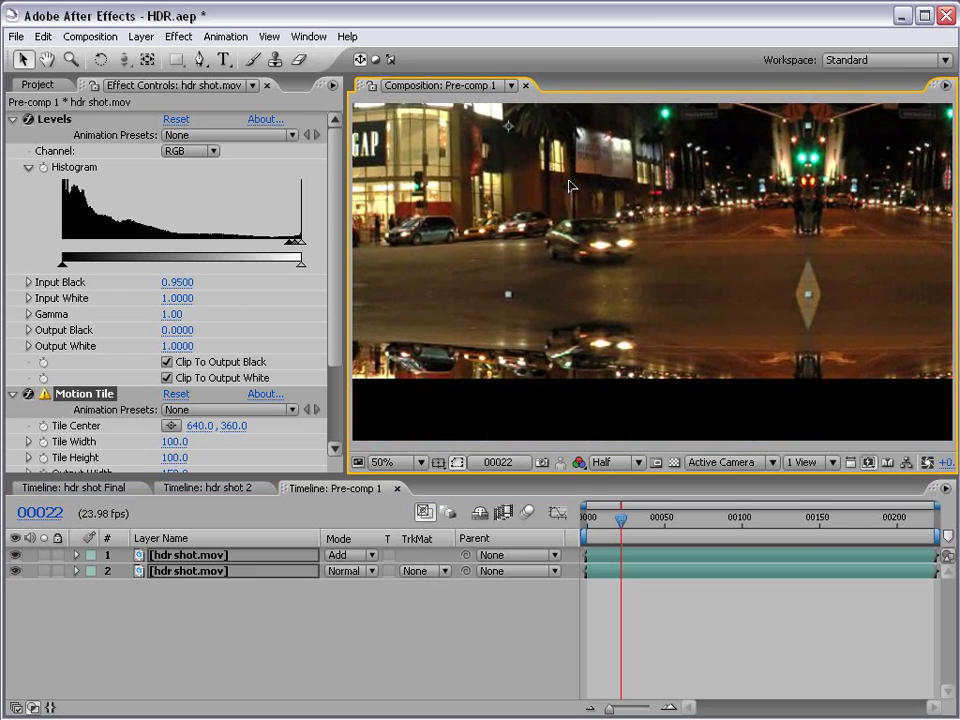
{"action": "left_click", "coordinate": [664, 630]}
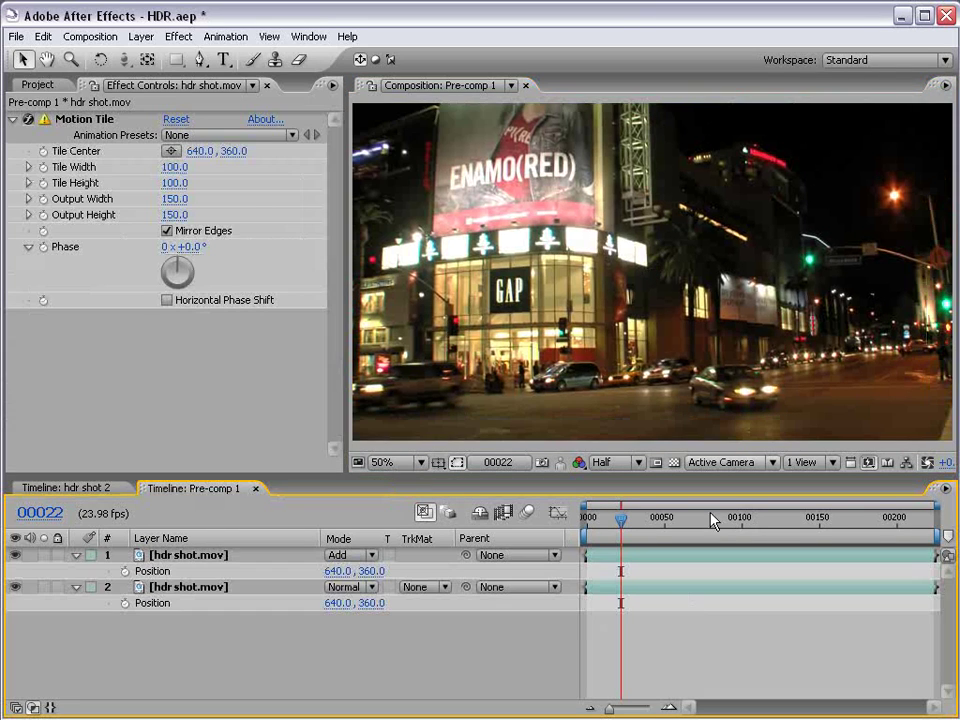
Step: Resize Pre-comp 1 to 1920×1080 with a width of 1280*1.5, then return to hdr shot 2
{"action": "left_click", "coordinate": [90, 37]}
{"action": "left_click", "coordinate": [104, 79]}
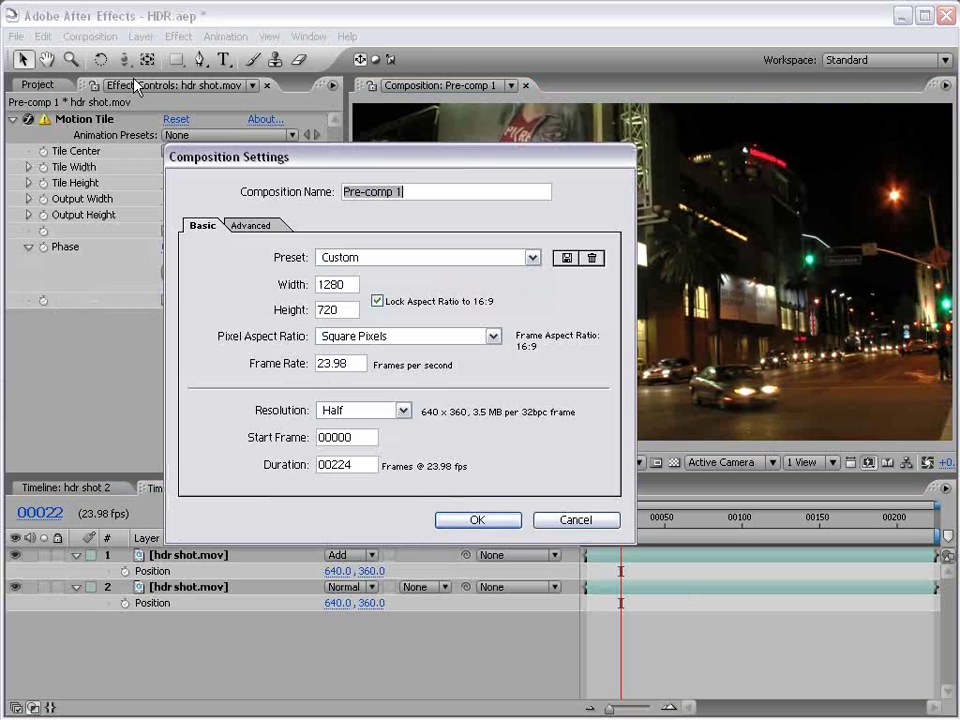
{"action": "left_click", "coordinate": [351, 284]}
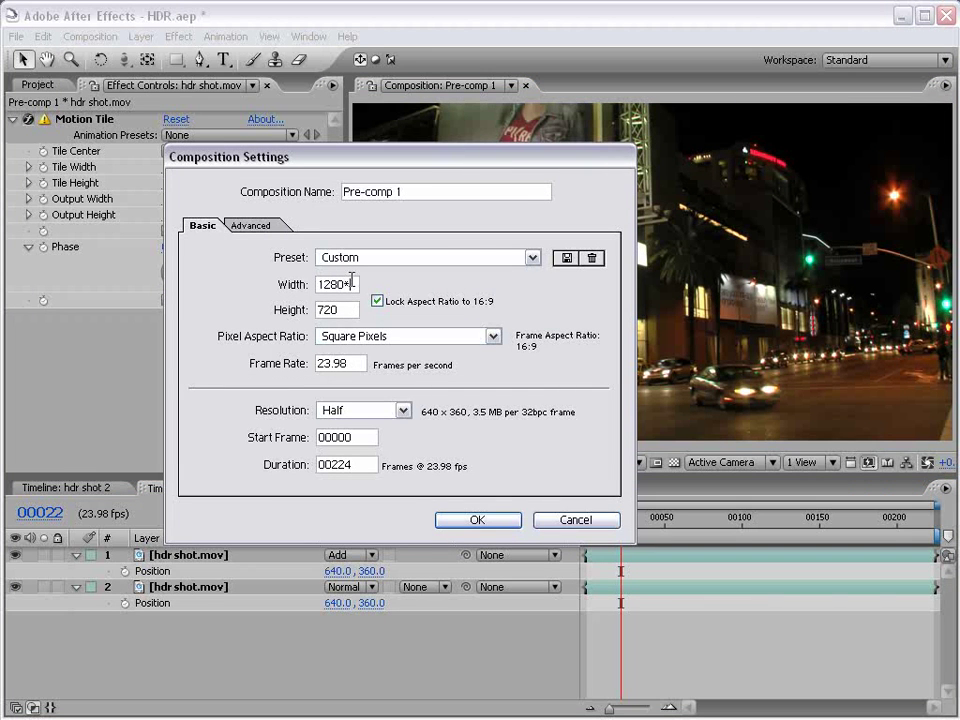
{"action": "type", "text": "*1.5"}
{"action": "left_click", "coordinate": [351, 311]}
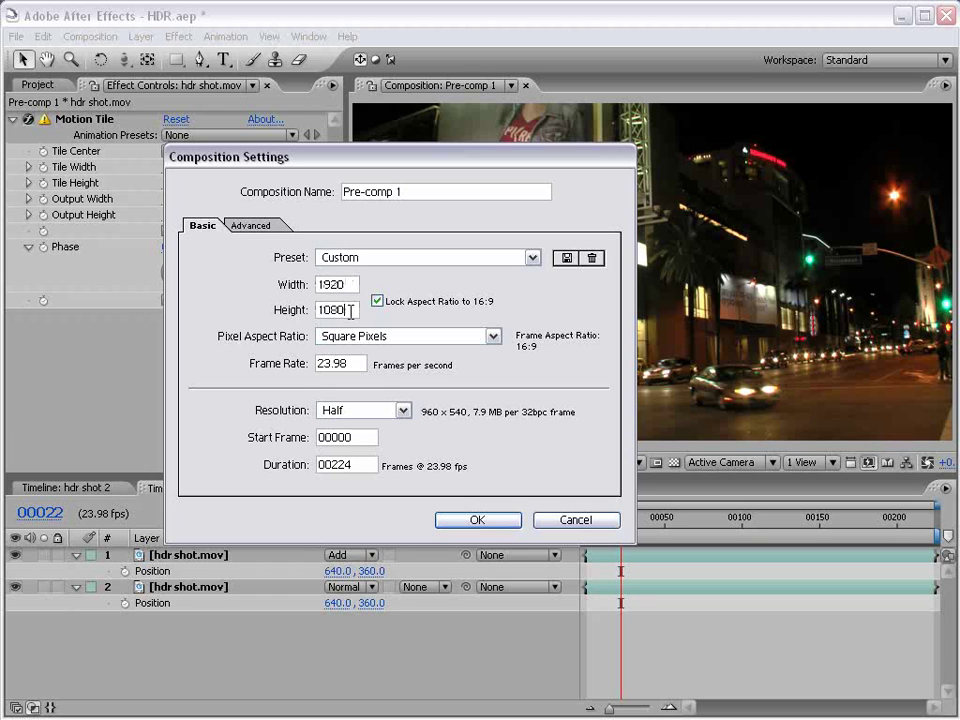
{"action": "left_click", "coordinate": [467, 519]}
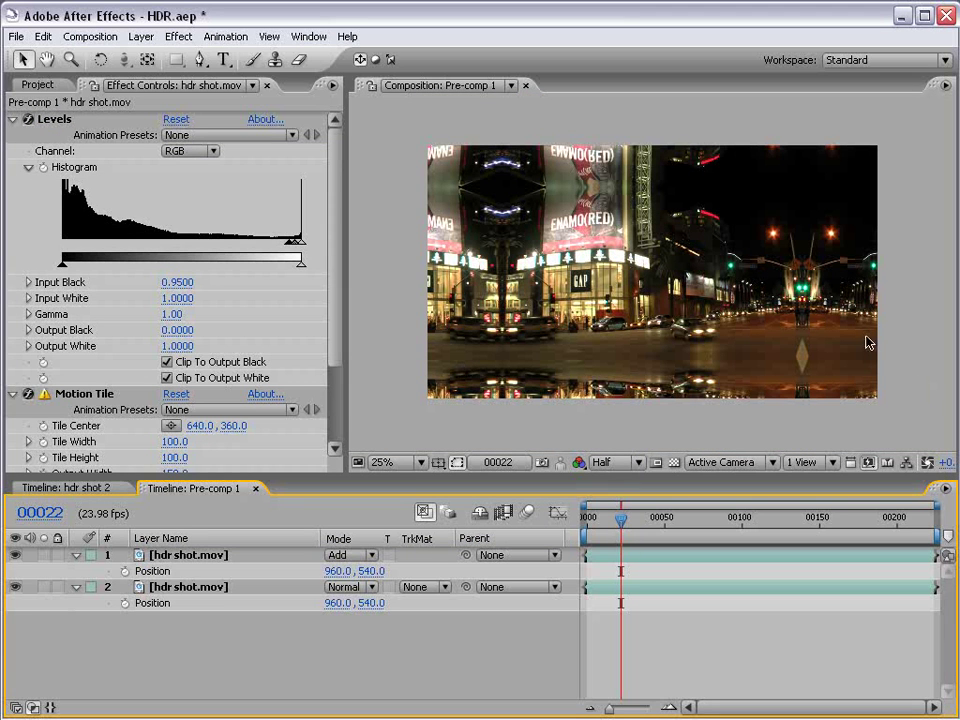
{"action": "left_click", "coordinate": [256, 489]}
{"action": "mouse_move", "coordinate": [567, 365]}
{"action": "left_mouse_down"}
{"action": "mouse_move", "coordinate": [574, 343]}
{"action": "mouse_move", "coordinate": [493, 343]}
{"action": "mouse_move", "coordinate": [560, 350]}
{"action": "left_mouse_up"}
Step: Change the Position expression from wiggle(6,75) to wiggle(6,50) and preview the shake
{"action": "key", "text": "ctrl+z"}
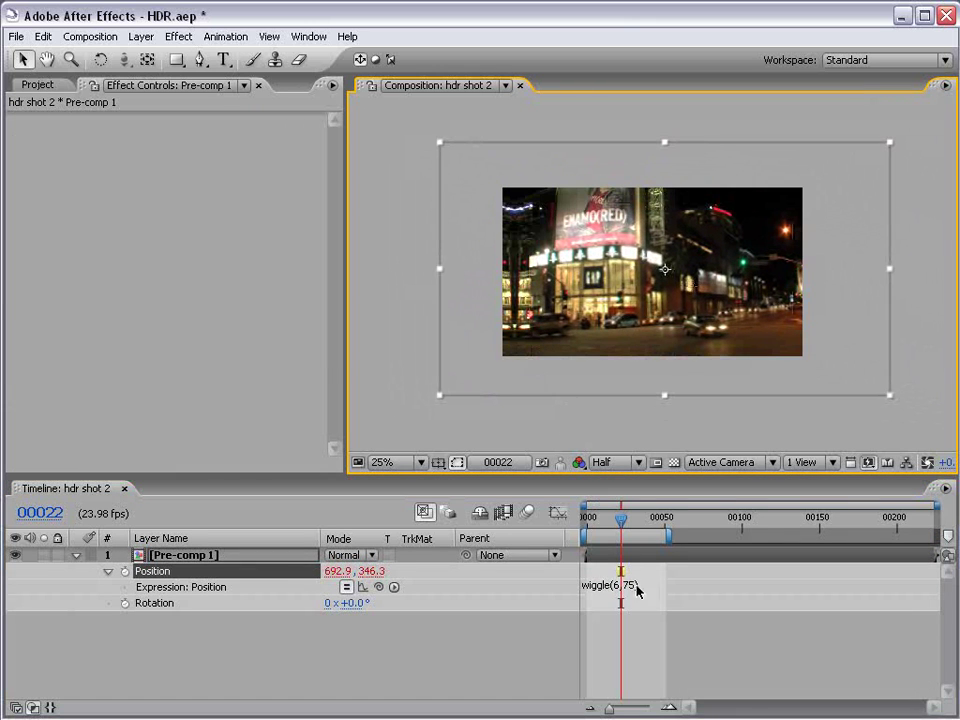
{"action": "right_click", "coordinate": [192, 567]}
{"action": "key", "text": "Escape"}
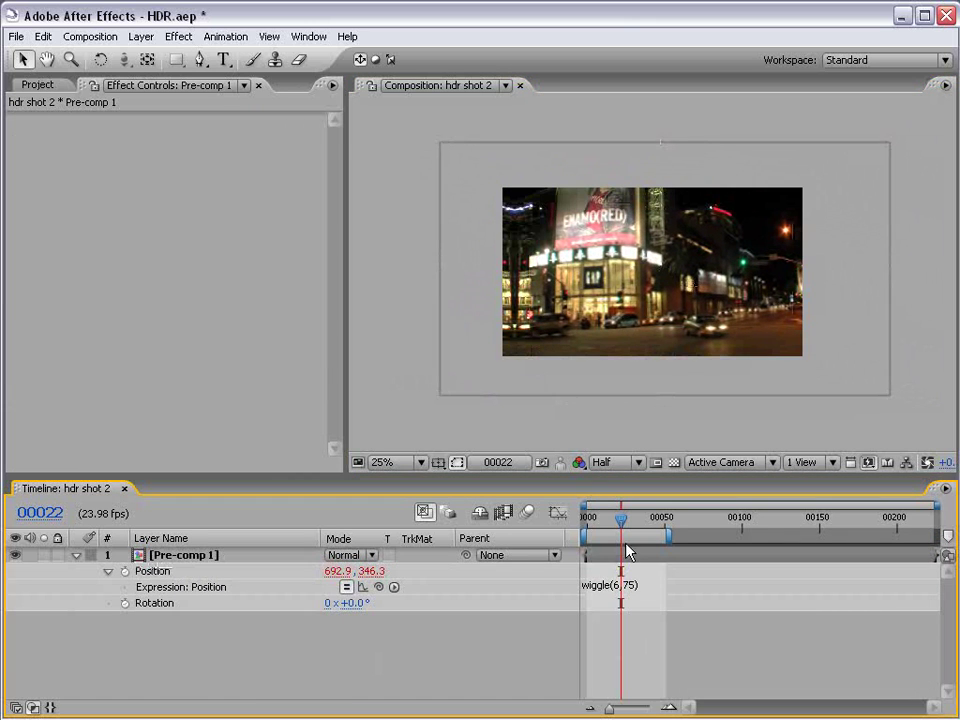
{"action": "scroll", "coordinate": [466, 250], "scroll_direction": "up", "scroll_amount": 2}
{"action": "key", "text": "grave"}
{"action": "key", "text": "grave"}
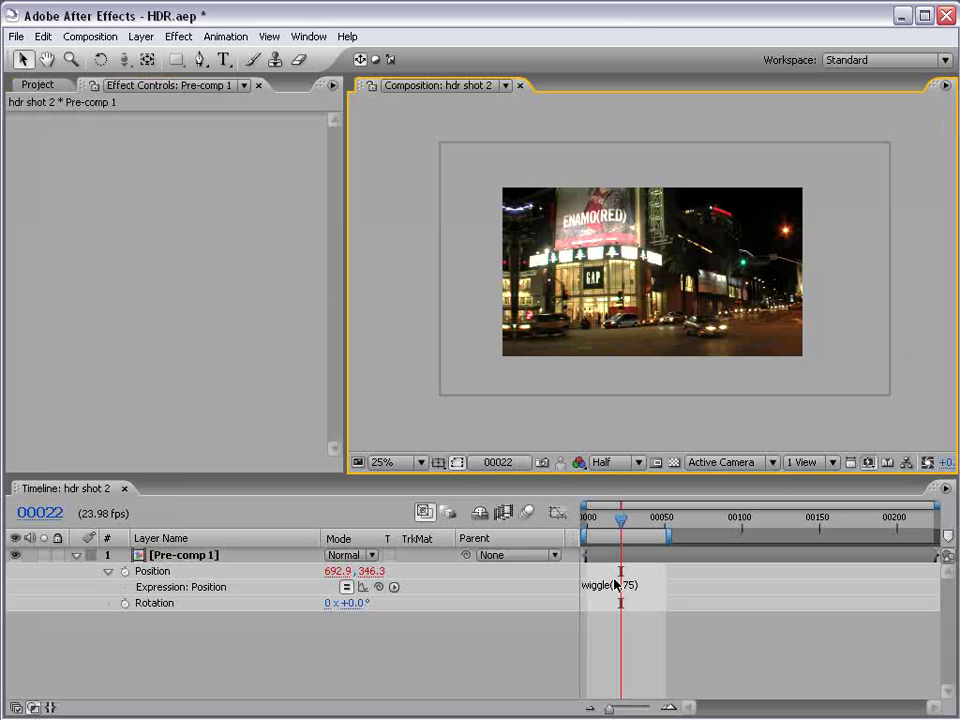
{"action": "left_click", "coordinate": [621, 586]}
{"action": "left_click", "coordinate": [635, 586]}
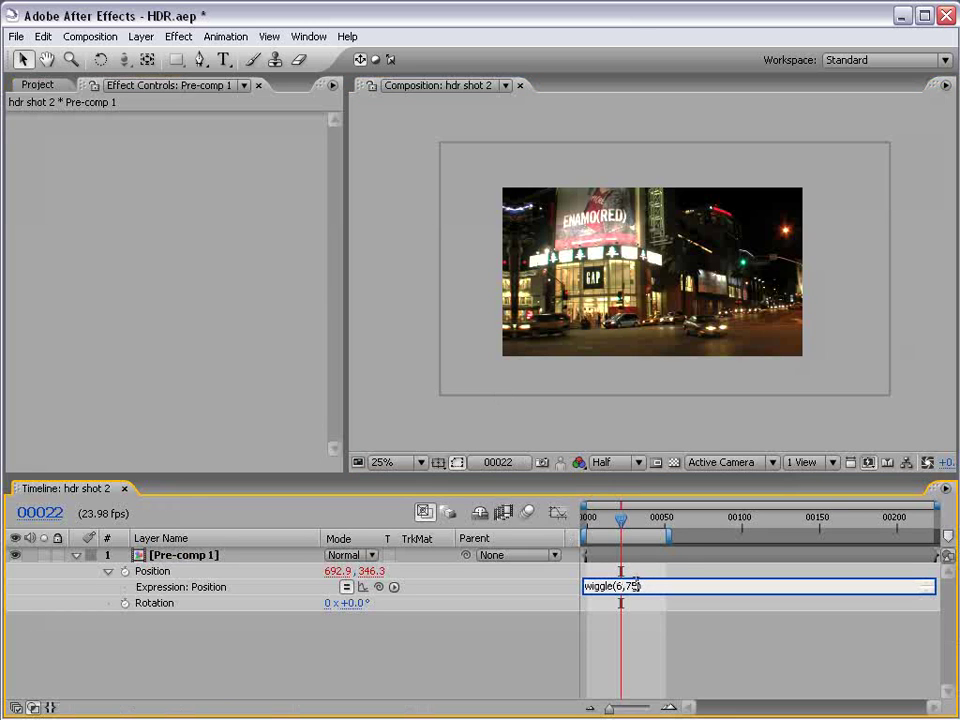
{"action": "key", "text": "BackSpace"}
{"action": "key", "text": "BackSpace"}
{"action": "type", "text": "50"}
{"action": "left_click", "coordinate": [686, 563]}
{"action": "scroll", "coordinate": [656, 285], "scroll_direction": "up", "scroll_amount": 2}
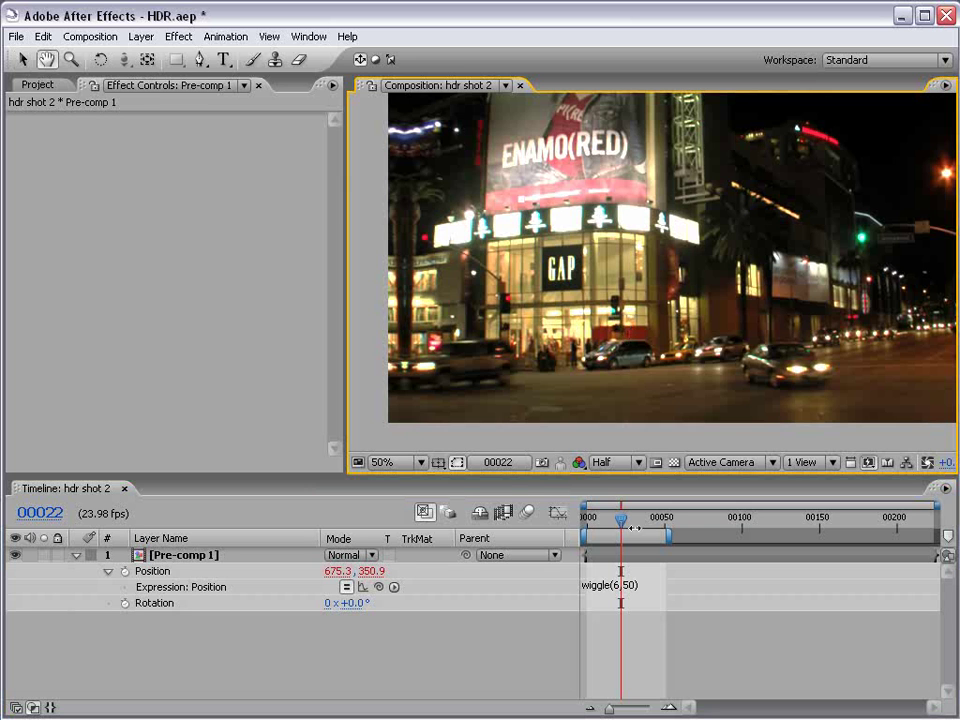
{"action": "key", "text": "KP_0"}
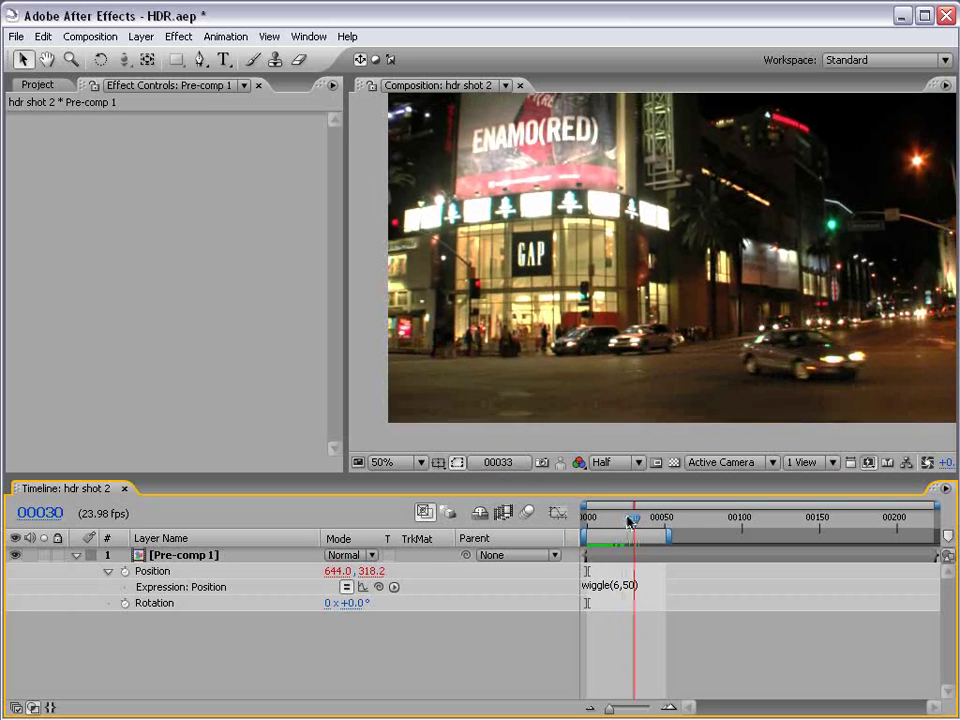
{"action": "key", "text": "space"}
Step: Enable motion blur on Pre-comp 1 and inspect the blurred shake around frame 26
{"action": "key", "text": "F4"}
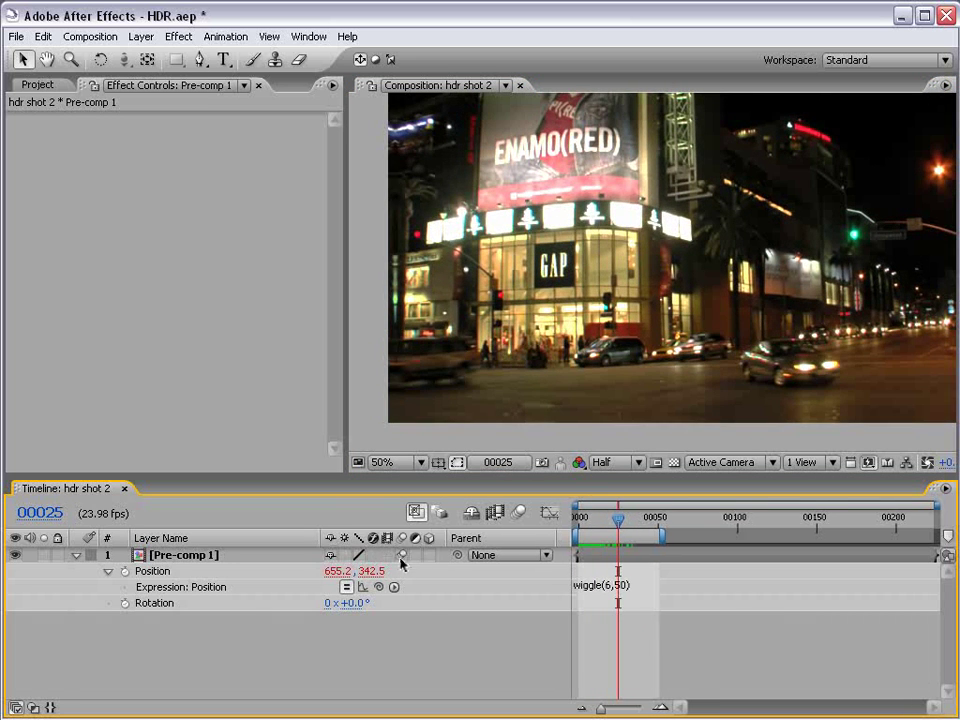
{"action": "left_click", "coordinate": [402, 557]}
{"action": "left_click", "coordinate": [518, 512]}
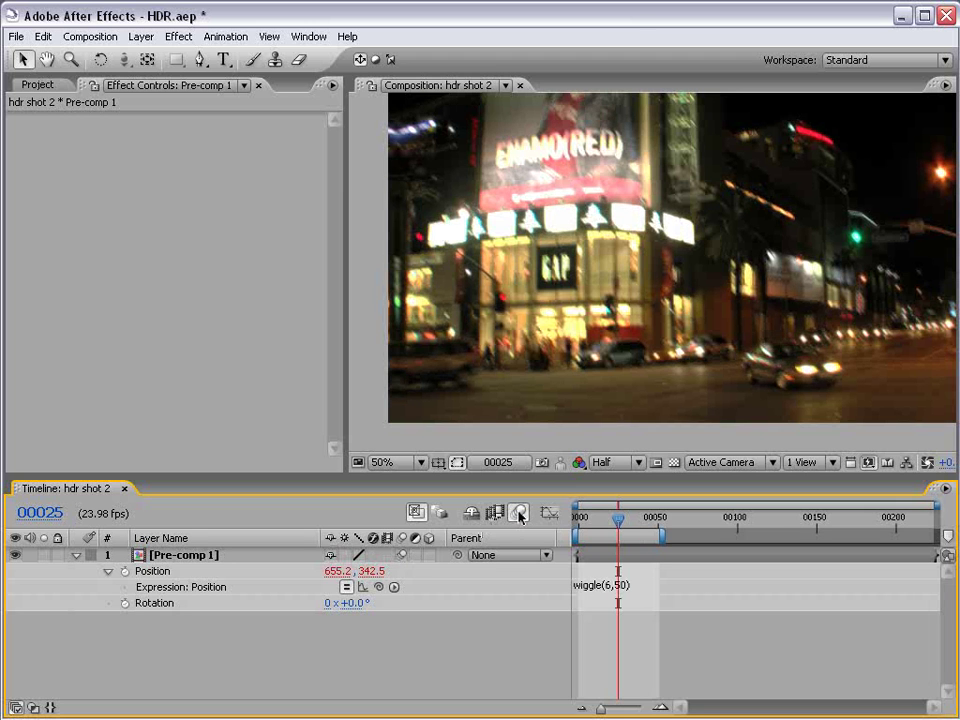
{"action": "left_click", "coordinate": [622, 520]}
{"action": "left_click_drag", "start_coordinate": [622, 520], "coordinate": [607, 524]}
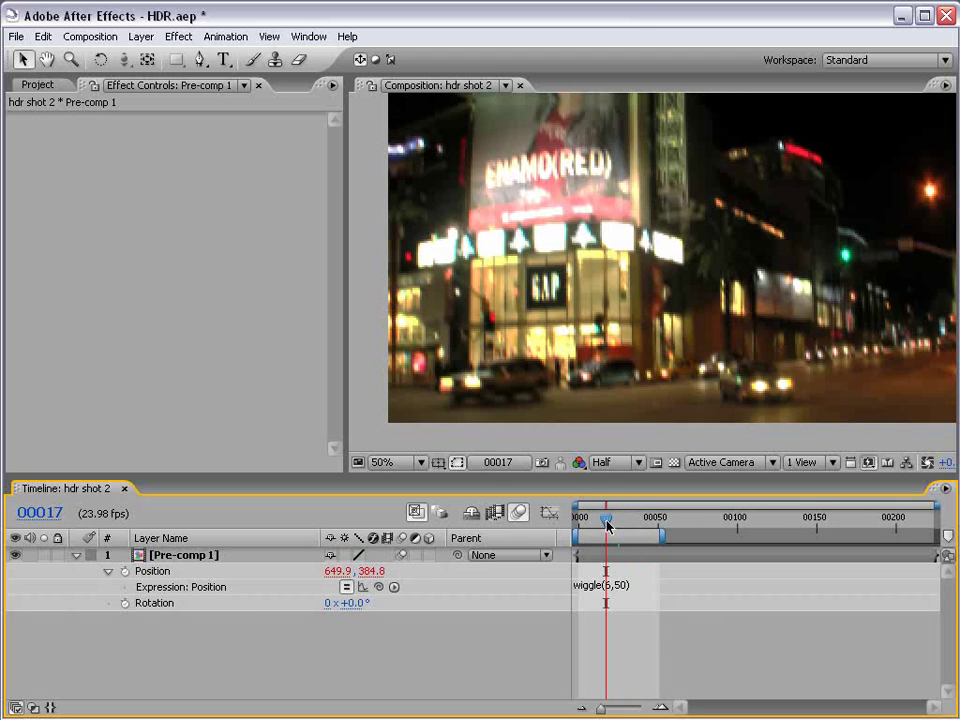
{"action": "left_click", "coordinate": [518, 512]}
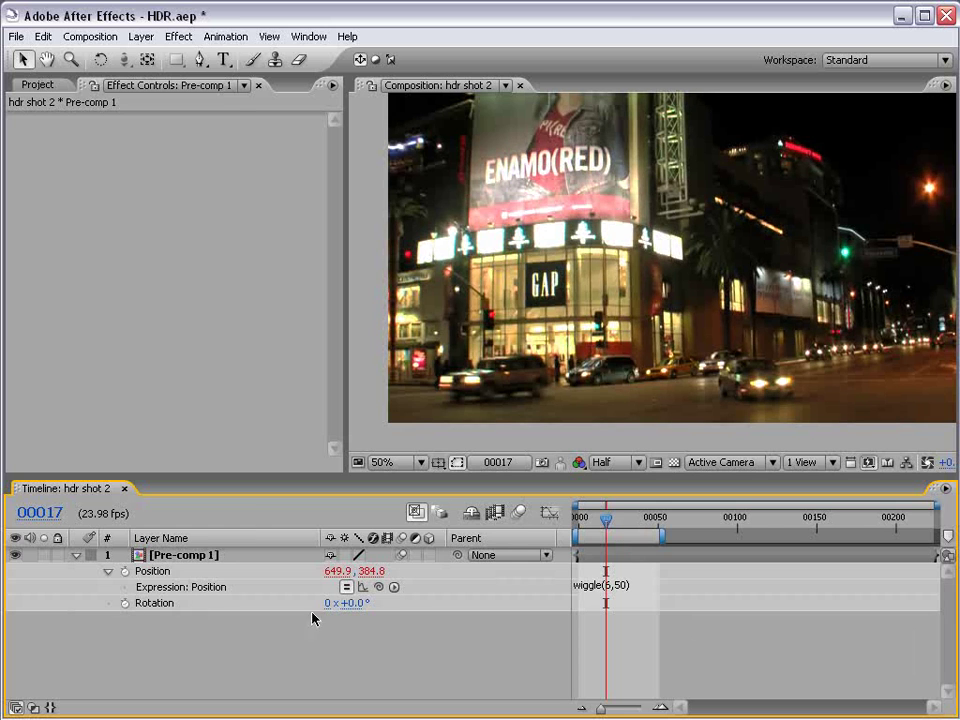
Step: Paste the wiggle(6,50) expression onto Pre-comp 1's Rotation and scrub to view it
{"action": "left_click", "coordinate": [597, 585]}
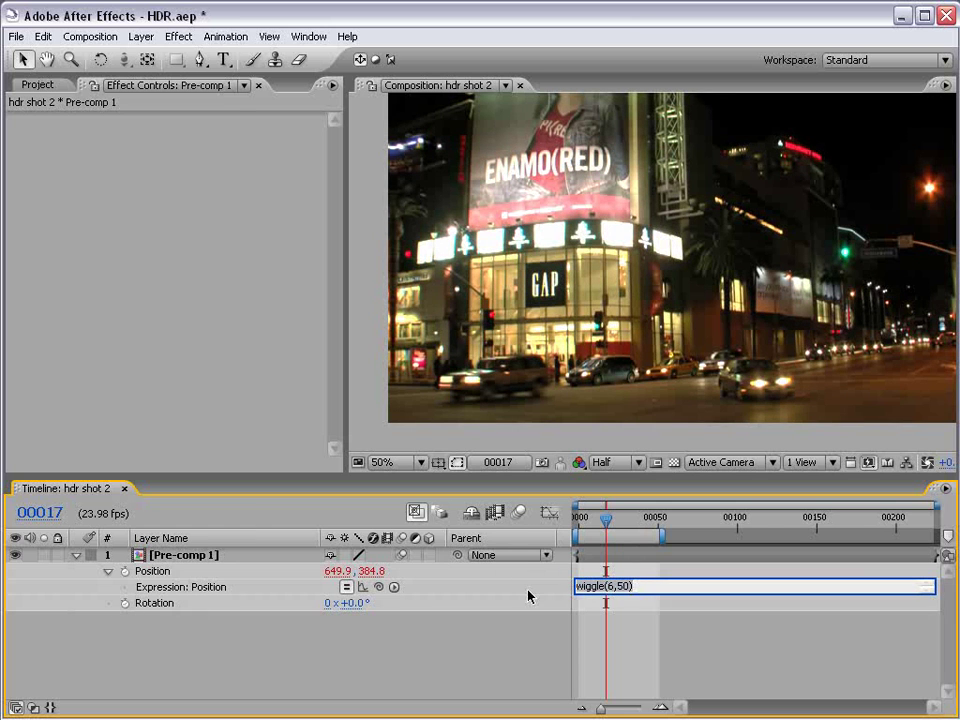
{"action": "left_click", "coordinate": [124, 603], "text": "alt"}
{"action": "type", "text": "wiggle(6,50)"}
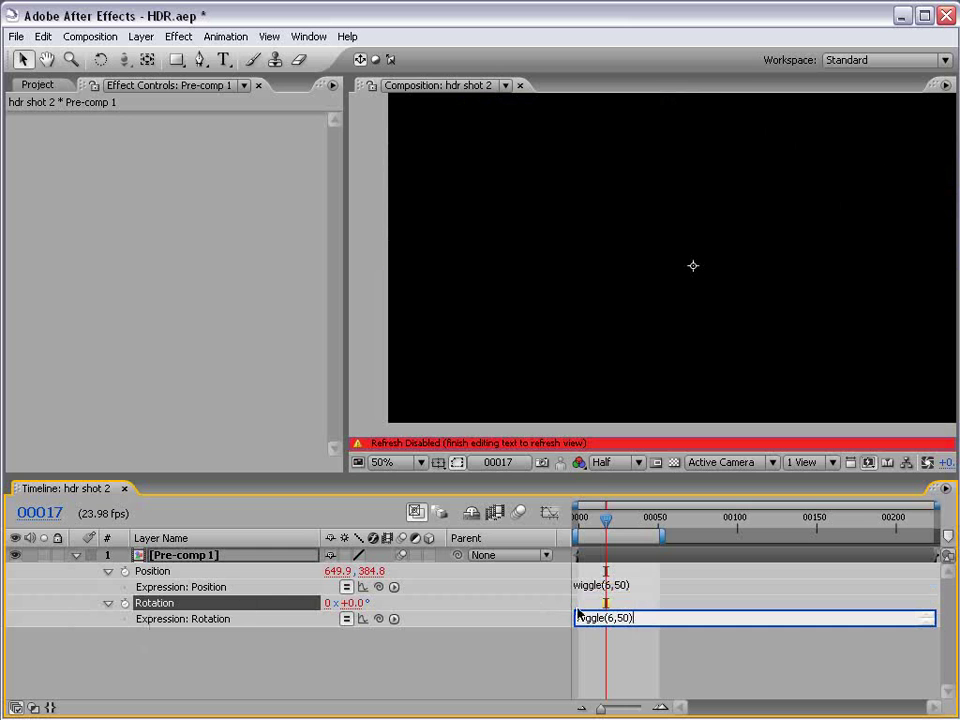
{"action": "mouse_move", "coordinate": [606, 520]}
{"action": "left_mouse_down"}
{"action": "mouse_move", "coordinate": [636, 520]}
{"action": "mouse_move", "coordinate": [617, 520]}
{"action": "left_mouse_up"}
{"action": "left_click", "coordinate": [645, 617]}
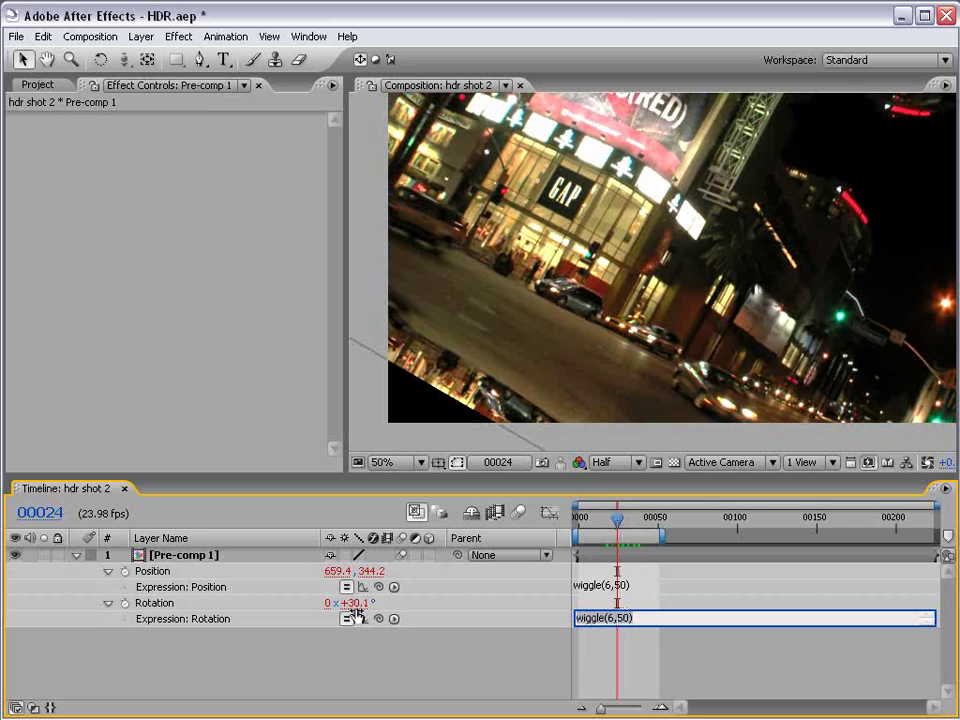
{"action": "key", "text": "KP_Enter"}
{"action": "key", "text": "Page_Up"}
{"action": "key", "text": "Page_Up"}
{"action": "key", "text": "Page_Up"}
{"action": "key", "text": "Page_Up"}
{"action": "key", "text": "Page_Up"}
{"action": "key", "text": "Page_Up"}
{"action": "key", "text": "Page_Up"}
{"action": "key", "text": "Page_Up"}
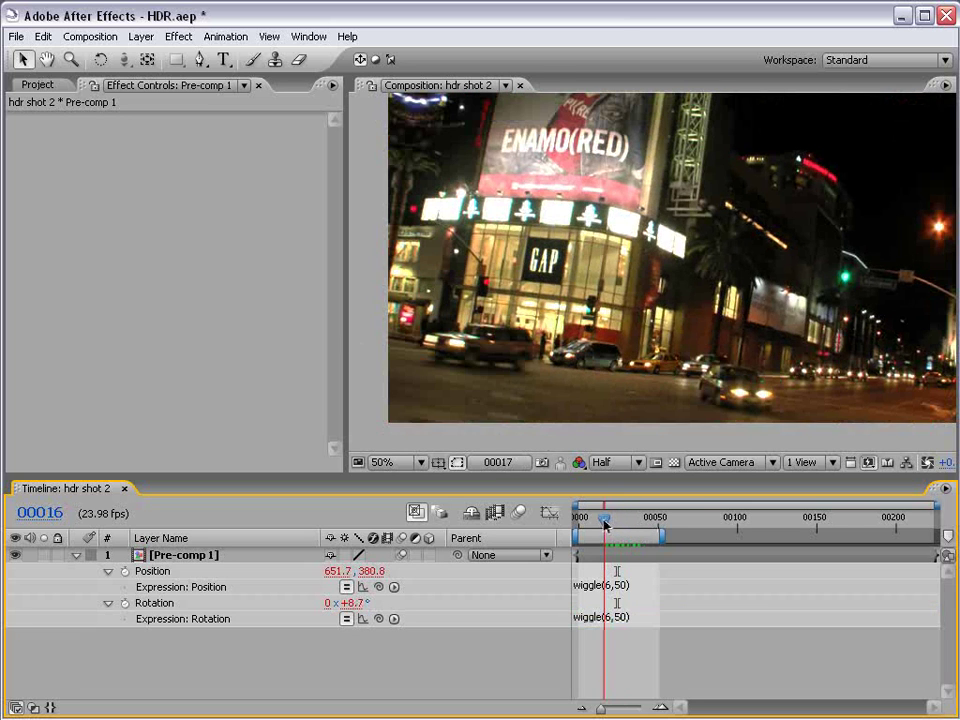
{"action": "key", "text": "Page_Up"}
{"action": "key", "text": "Page_Up"}
{"action": "key", "text": "Page_Up"}
{"action": "key", "text": "Page_Up"}
{"action": "key", "text": "Page_Up"}
{"action": "key", "text": "Page_Up"}
{"action": "key", "text": "Page_Up"}
{"action": "key", "text": "Page_Up"}
{"action": "key", "text": "Page_Up"}
{"action": "key", "text": "Page_Up"}
{"action": "key", "text": "Page_Up"}
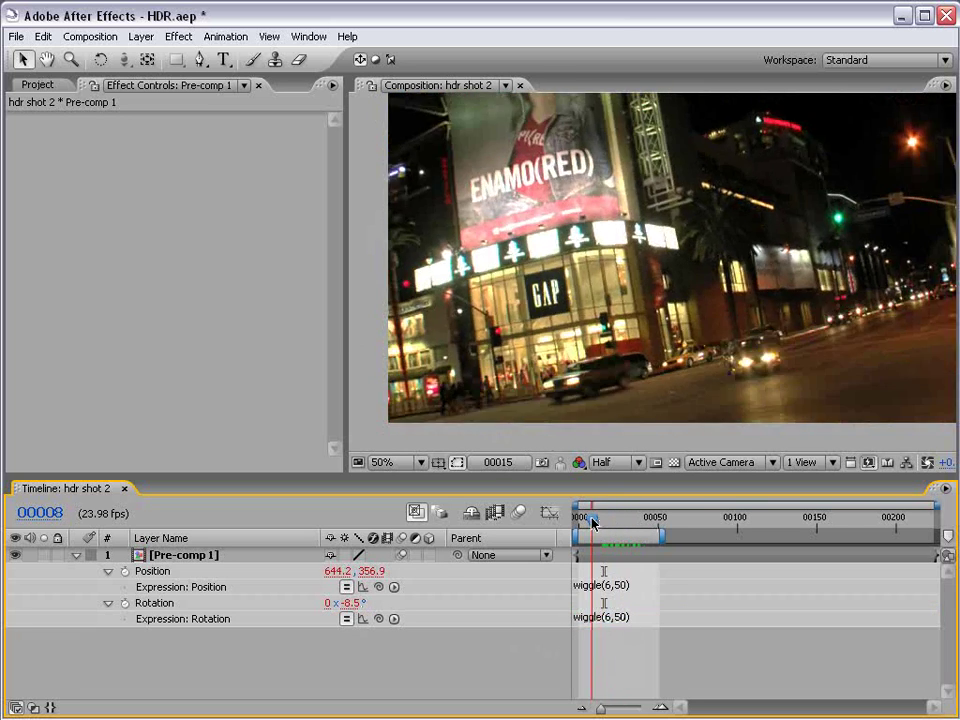
{"action": "left_click_drag", "start_coordinate": [595, 521], "coordinate": [600, 521]}
Step: Scale the Rotation expression down to wiggle(6,50)/25 and preview the gentler shake
{"action": "left_click", "coordinate": [622, 618]}
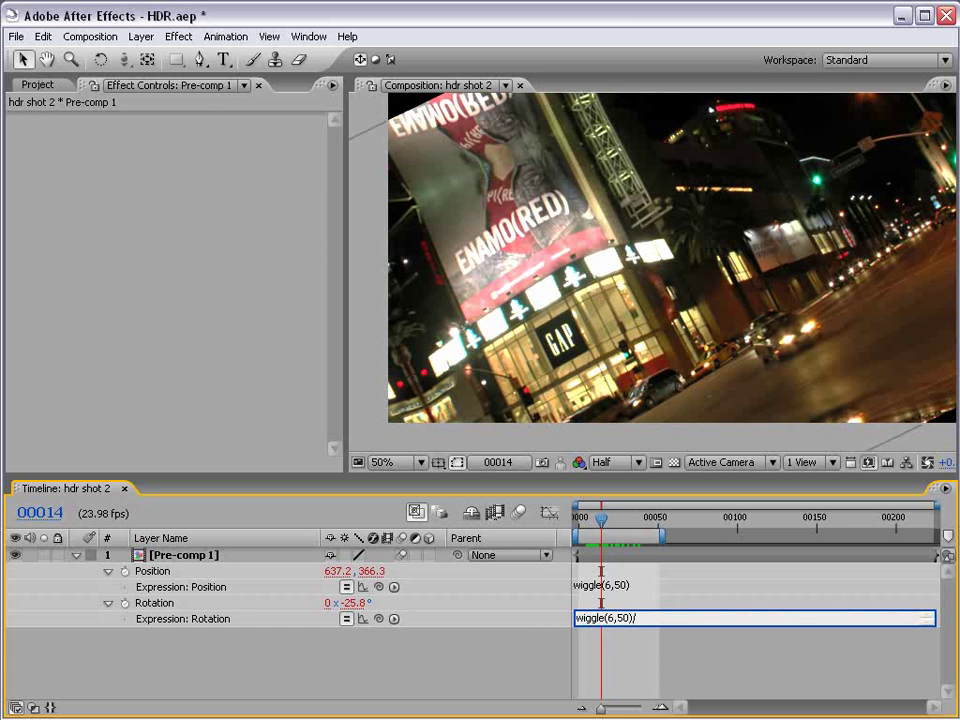
{"action": "key", "text": "KP_Enter"}
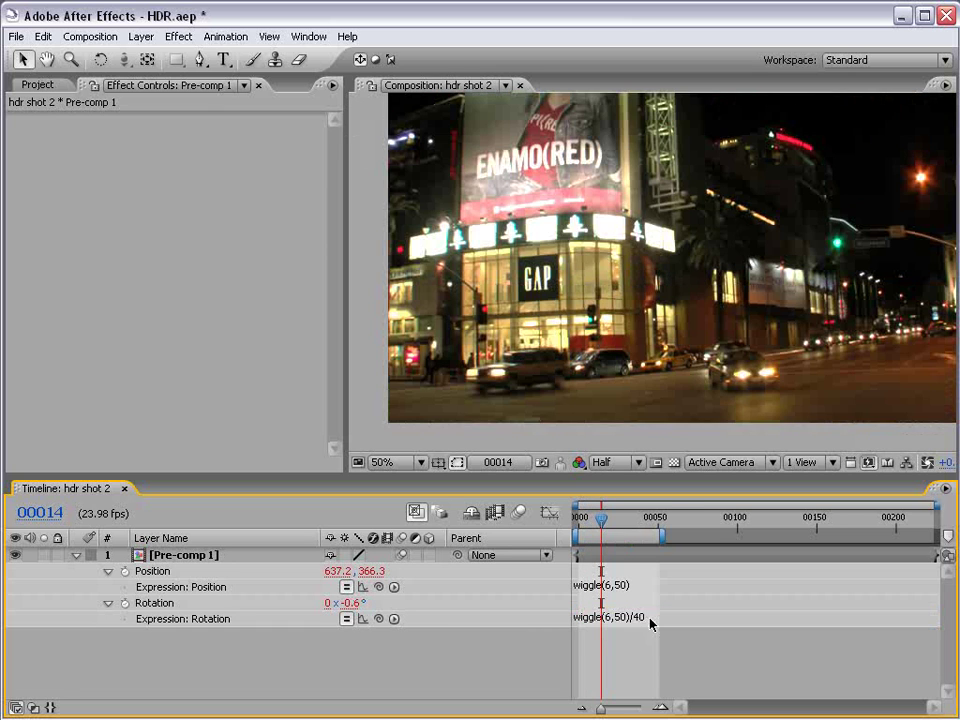
{"action": "mouse_move", "coordinate": [601, 519]}
{"action": "left_mouse_down"}
{"action": "mouse_move", "coordinate": [628, 521]}
{"action": "mouse_move", "coordinate": [611, 521]}
{"action": "left_mouse_up"}
{"action": "left_click", "coordinate": [653, 618]}
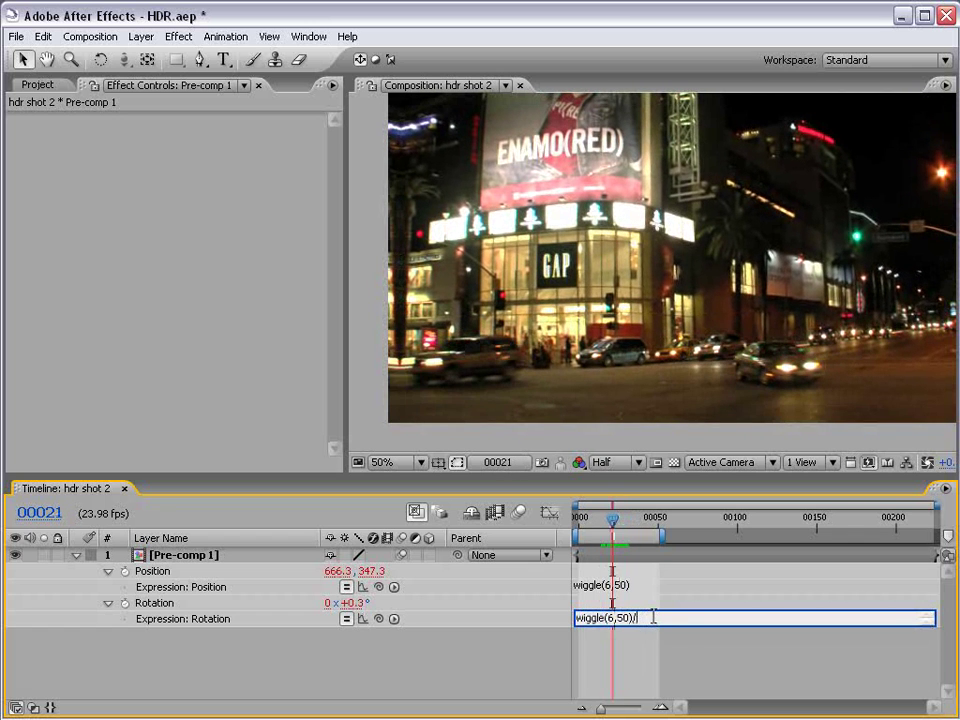
{"action": "key", "text": "KP_Enter"}
{"action": "left_click_drag", "start_coordinate": [606, 516], "coordinate": [629, 527]}
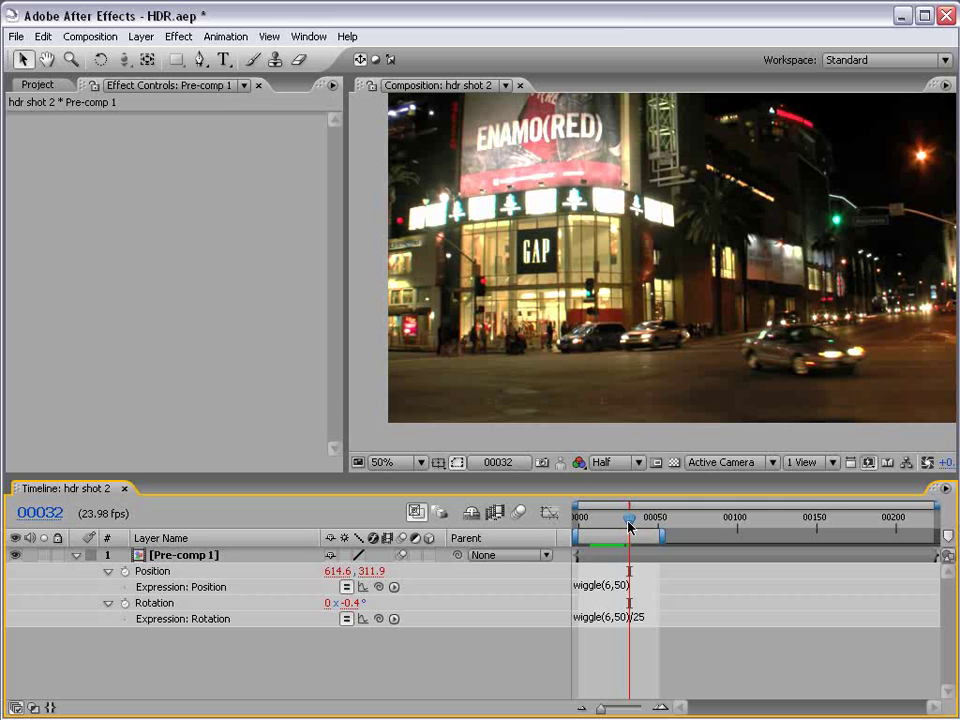
{"action": "left_click_drag", "start_coordinate": [629, 527], "coordinate": [577, 525]}
{"action": "key", "text": "KP_0"}
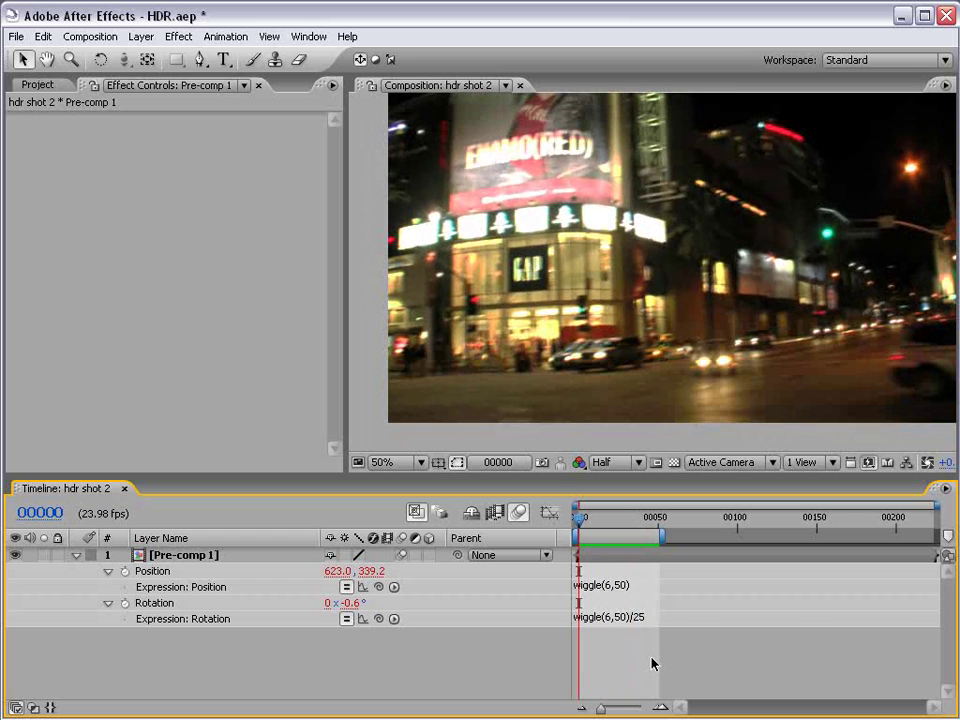
Step: Review the Position and Rotation wiggle expressions around frame 43
{"action": "left_click", "coordinate": [612, 585]}
{"action": "left_click", "coordinate": [640, 632]}
{"action": "mouse_move", "coordinate": [579, 517]}
{"action": "left_mouse_down"}
{"action": "mouse_move", "coordinate": [653, 521]}
{"action": "mouse_move", "coordinate": [579, 521]}
{"action": "left_mouse_up"}
{"action": "left_click", "coordinate": [612, 585]}
{"action": "left_click", "coordinate": [580, 618]}
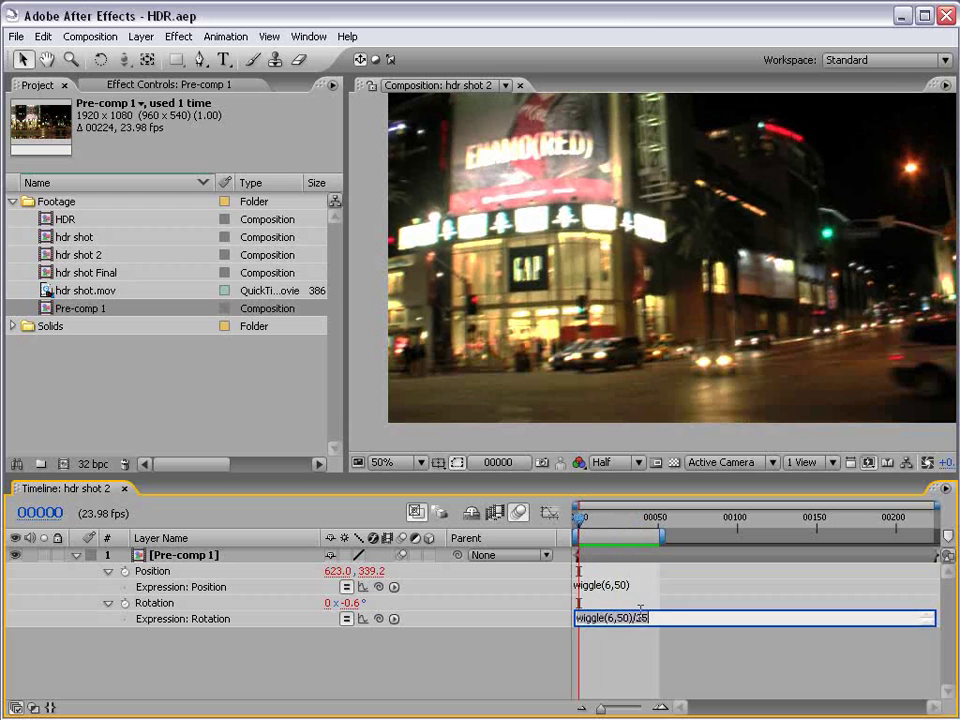
{"action": "left_click", "coordinate": [650, 651]}
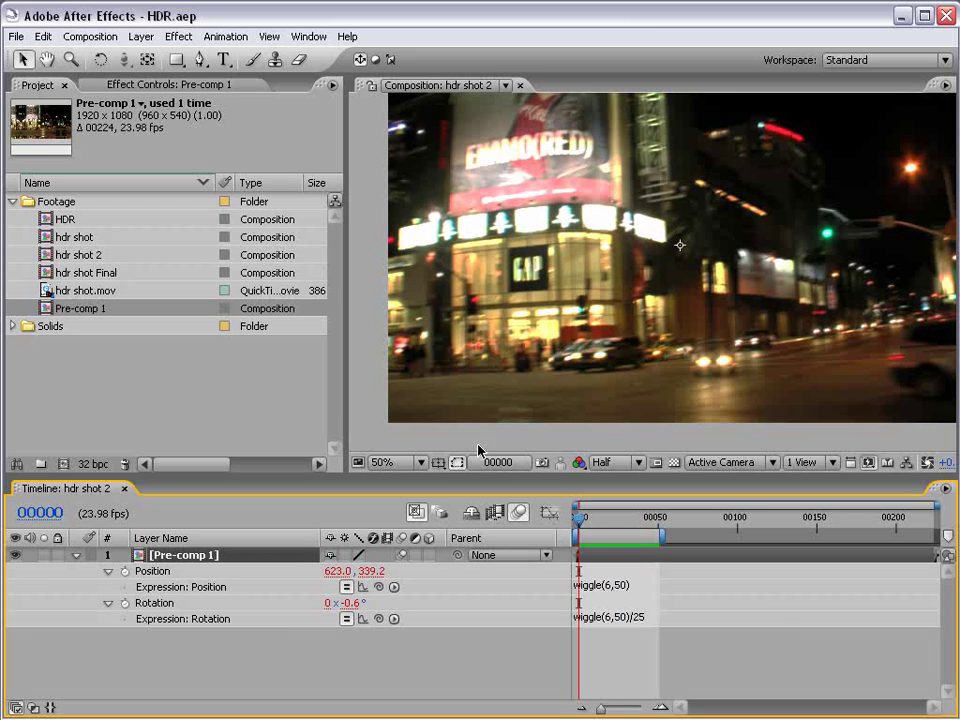
Step: Add a Slider Control effect to Pre-comp 1
{"action": "left_click", "coordinate": [179, 37]}
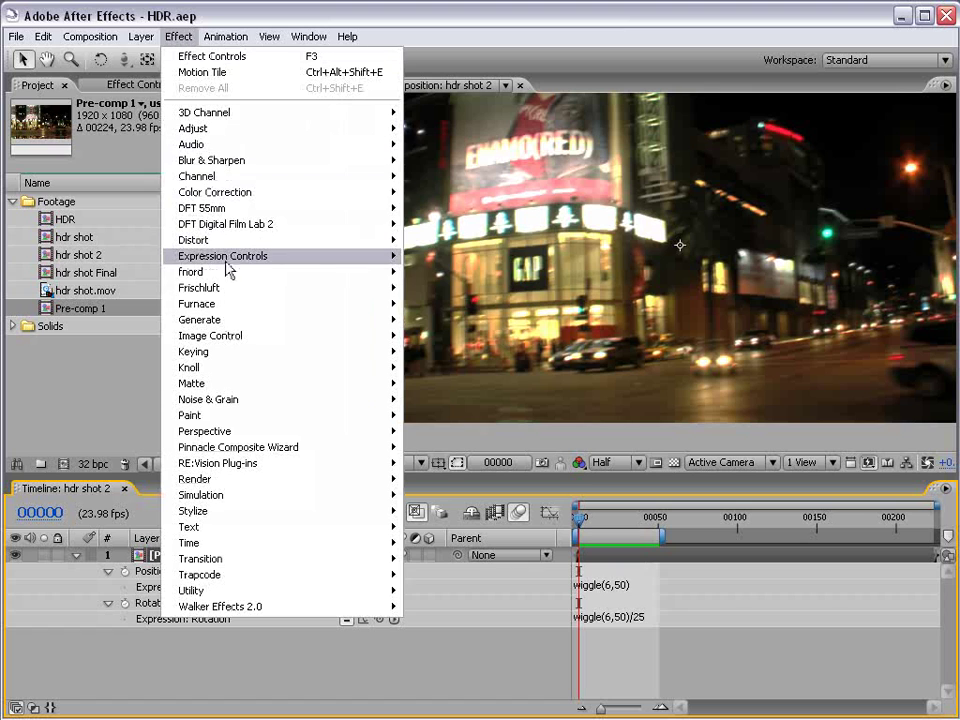
{"action": "mouse_move", "coordinate": [229, 262]}
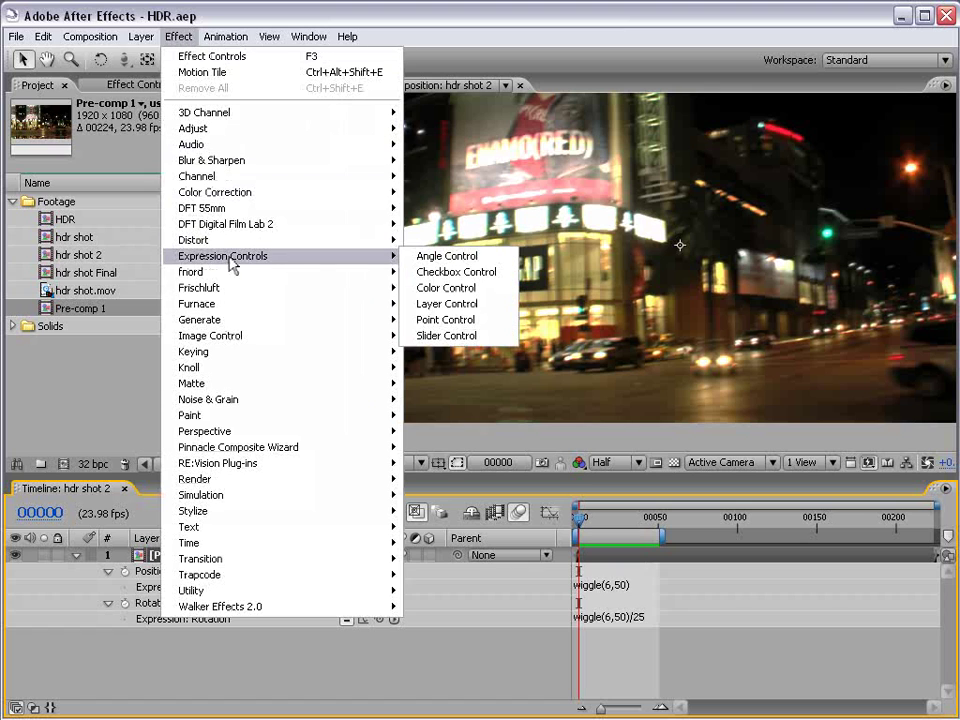
{"action": "left_click", "coordinate": [462, 336]}
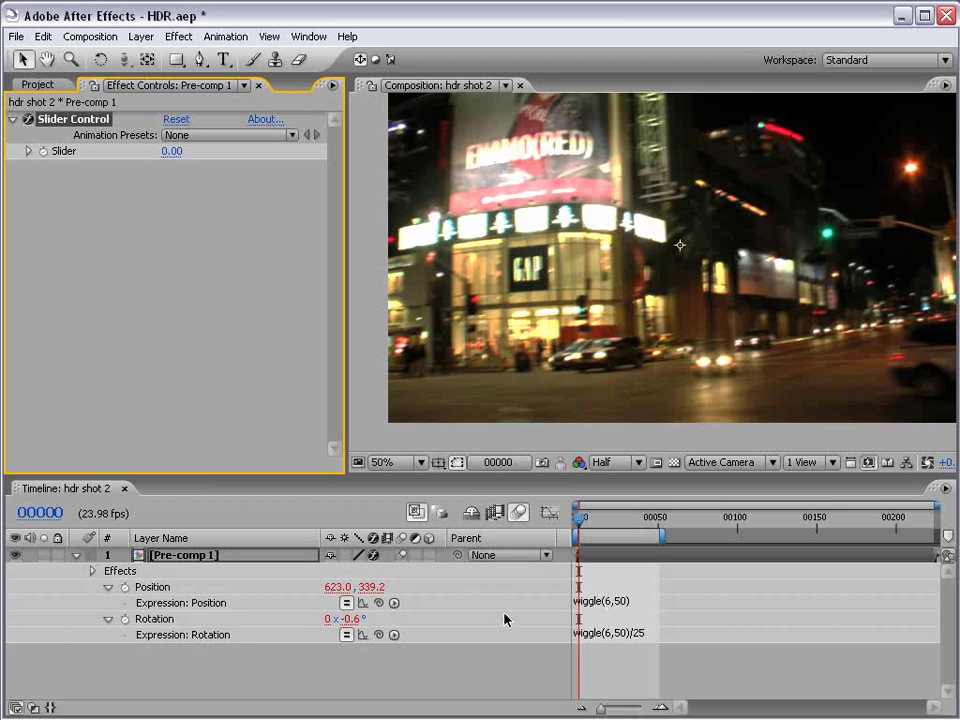
Step: Replace the 50 in the Position wiggle with a pick-whipped link to the Slider value
{"action": "left_click", "coordinate": [641, 602]}
{"action": "left_click", "coordinate": [630, 602]}
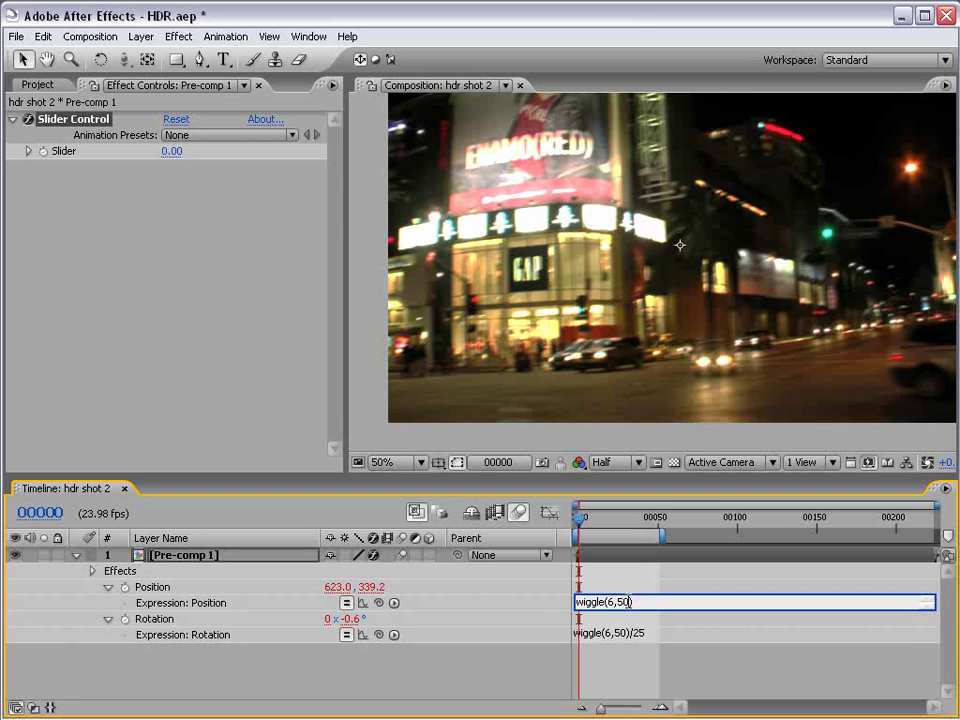
{"action": "key", "text": "BackSpace"}
{"action": "key", "text": "BackSpace"}
{"action": "left_click_drag", "start_coordinate": [380, 603], "coordinate": [69, 155]}
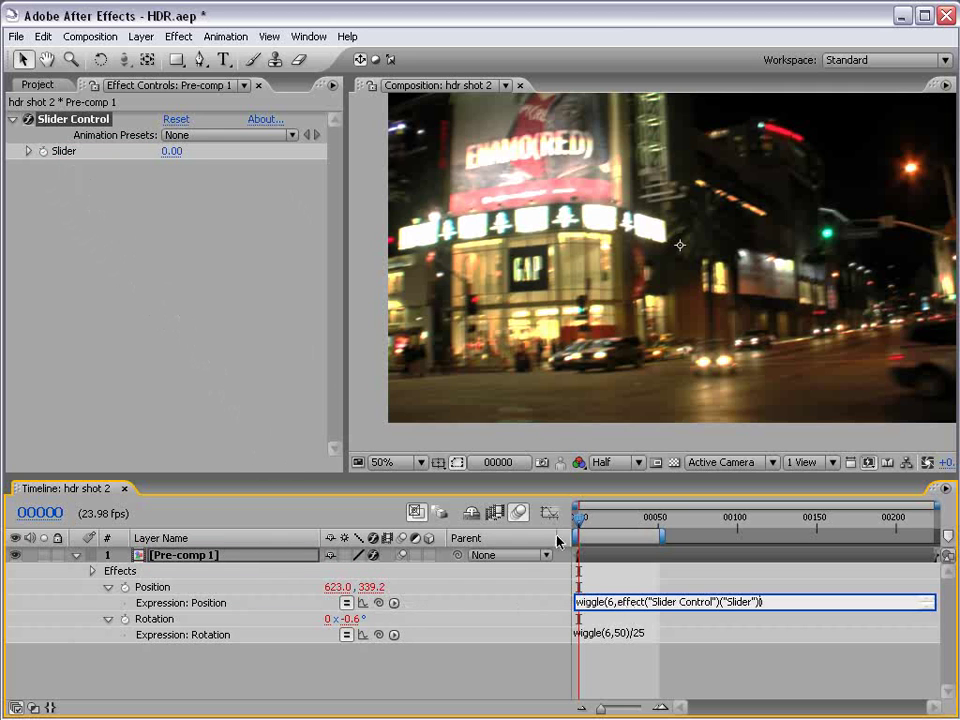
Step: Replace the 50 in the Rotation wiggle with the Slider value and scrub to check
{"action": "left_click", "coordinate": [629, 633]}
{"action": "double_click", "coordinate": [624, 633]}
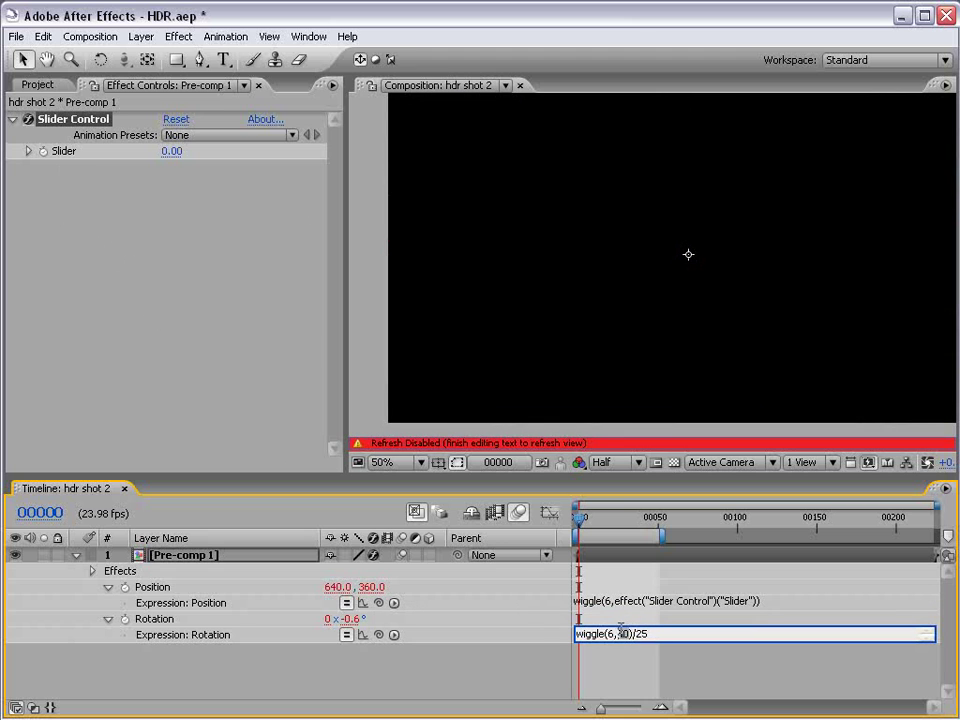
{"action": "left_click_drag", "start_coordinate": [380, 638], "coordinate": [72, 155]}
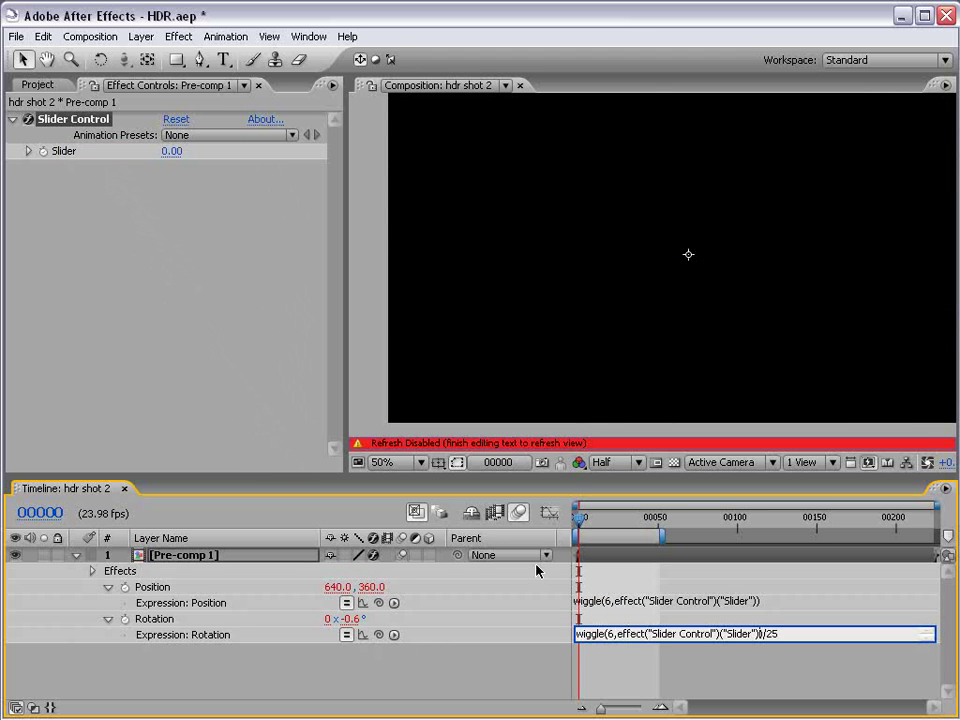
{"action": "left_click", "coordinate": [643, 677]}
{"action": "left_click", "coordinate": [588, 522]}
{"action": "left_click_drag", "start_coordinate": [588, 528], "coordinate": [613, 530]}
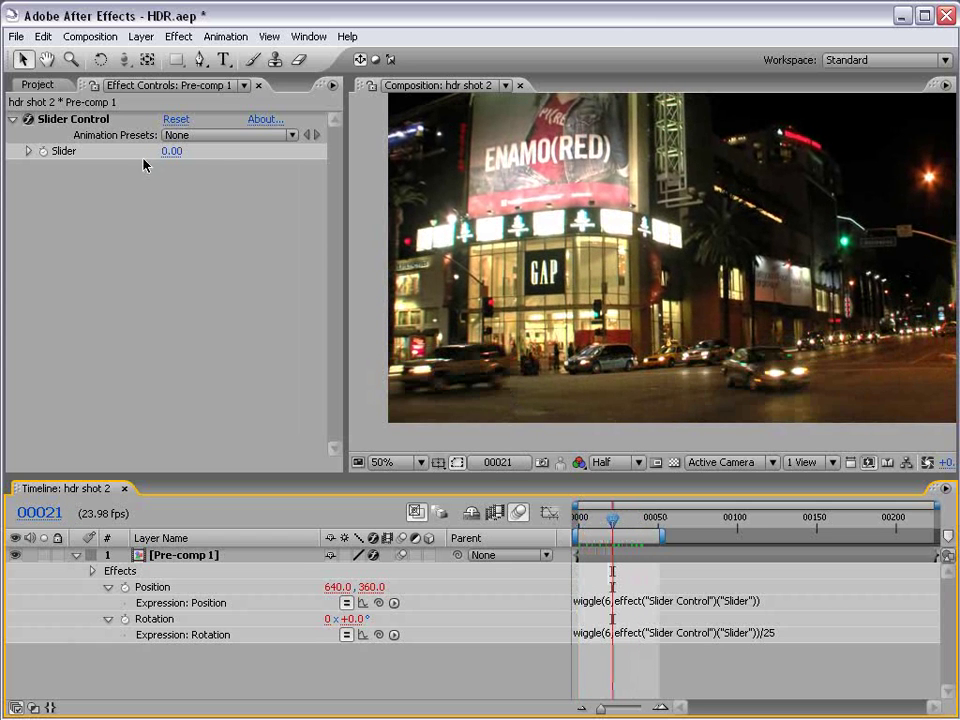
Step: Give the Slider Control effect the new name Amount2ShakeIT
{"action": "left_click", "coordinate": [70, 122]}
{"action": "key", "text": "Return"}
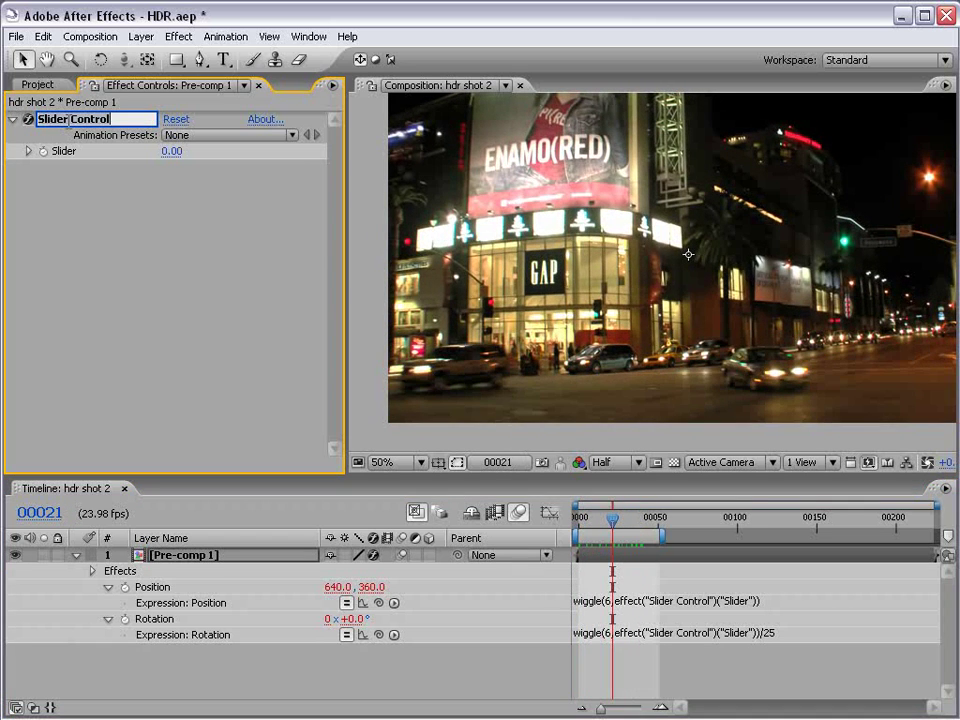
{"action": "type", "text": "Am"}
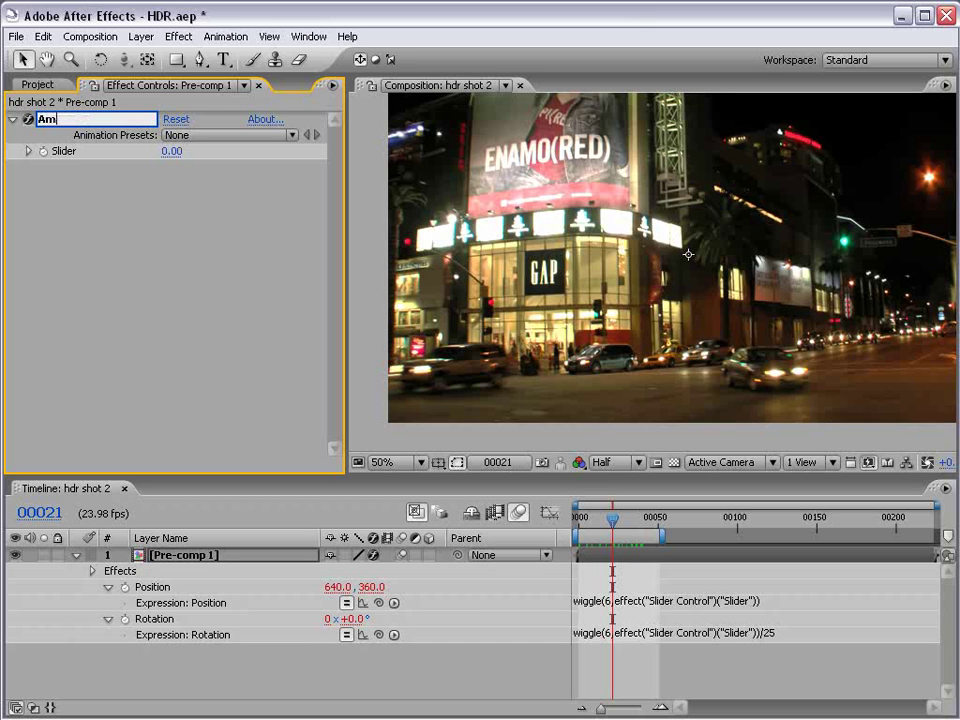
{"action": "type", "text": "ount2ShakeIT"}
{"action": "left_click", "coordinate": [396, 658]}
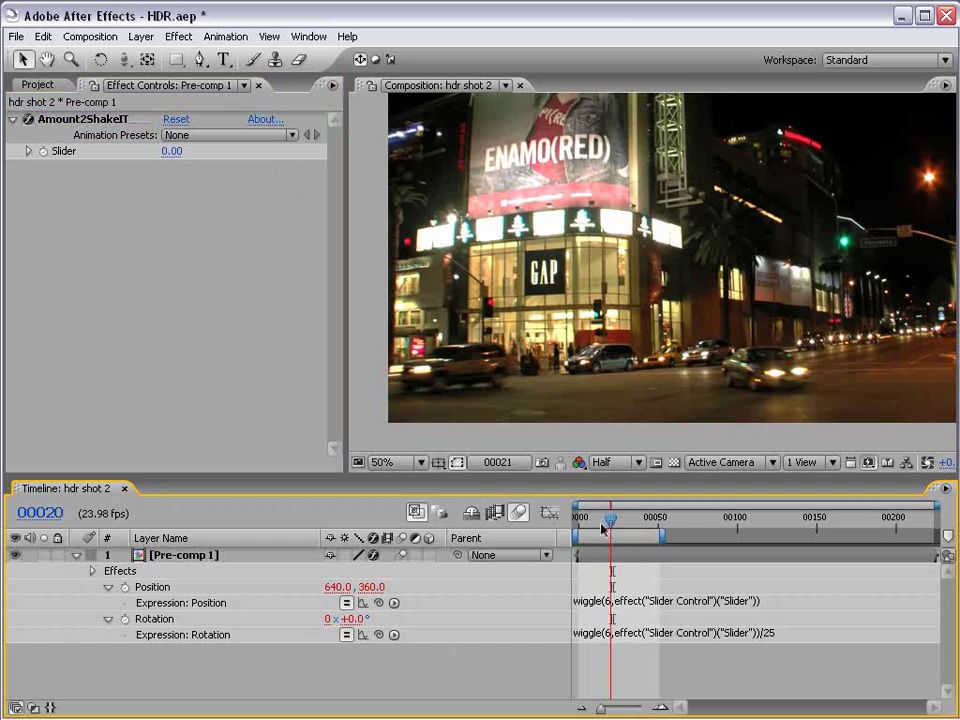
{"action": "left_click", "coordinate": [592, 522]}
Step: Keyframe the Amount2ShakeIT slider from 0 up to 60, then 75, and back to 0 at frame 33
{"action": "left_click", "coordinate": [589, 522]}
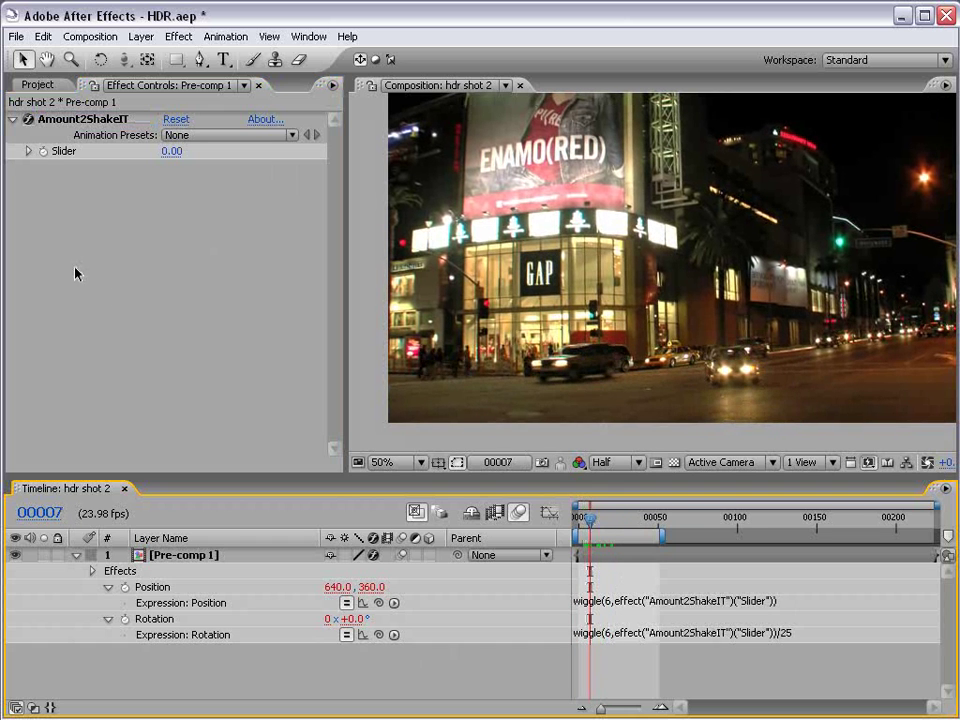
{"action": "left_click", "coordinate": [43, 154]}
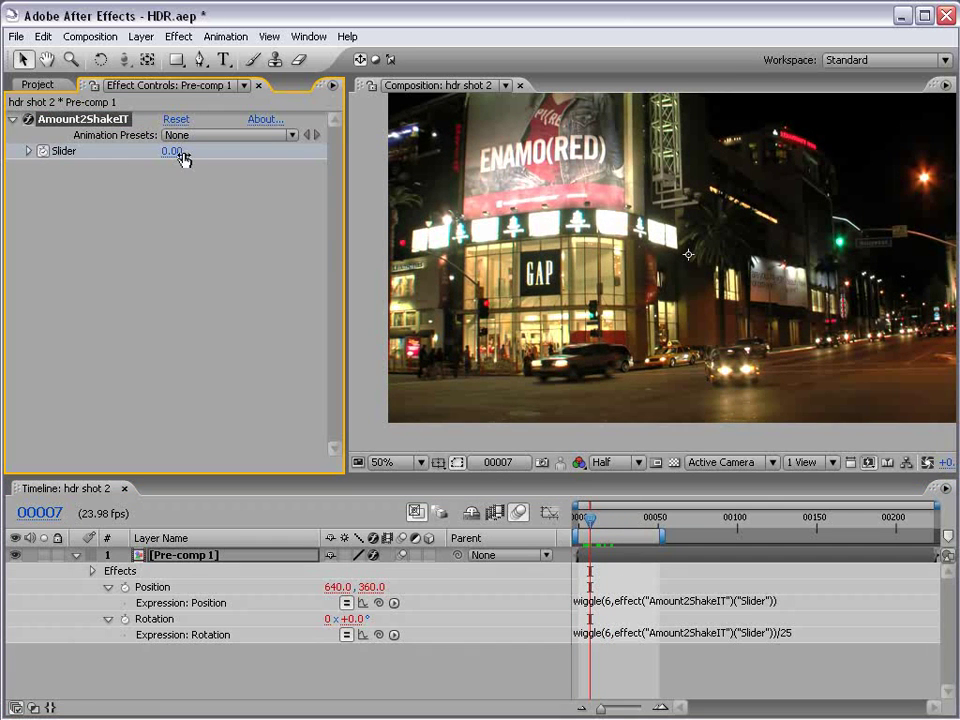
{"action": "left_click_drag", "start_coordinate": [589, 519], "coordinate": [598, 521]}
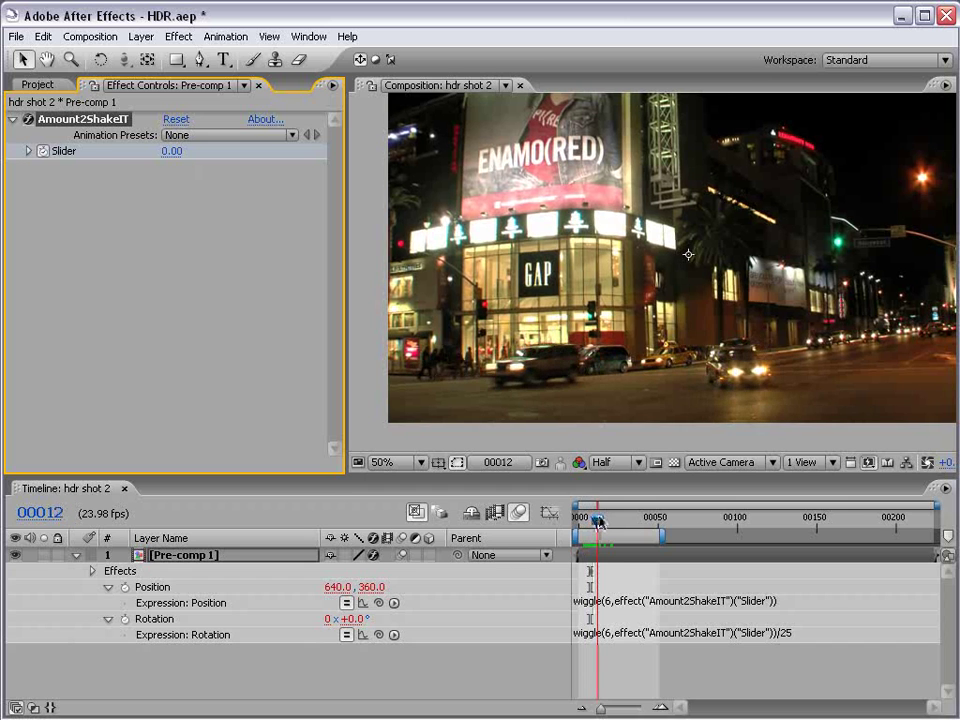
{"action": "key", "text": "u"}
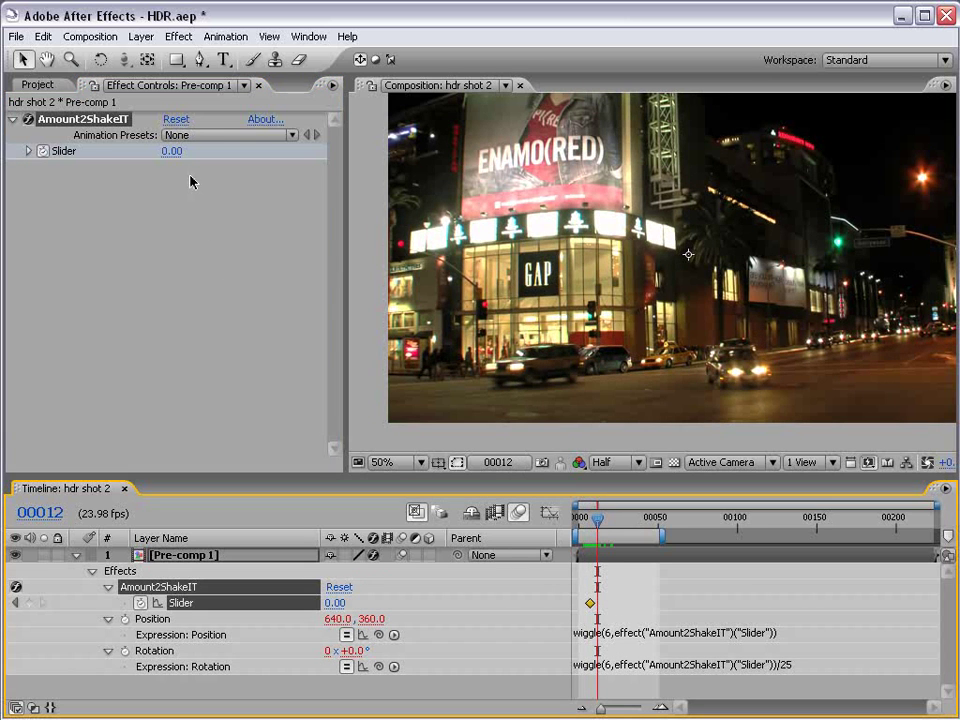
{"action": "left_click", "coordinate": [167, 151]}
{"action": "type", "text": "60"}
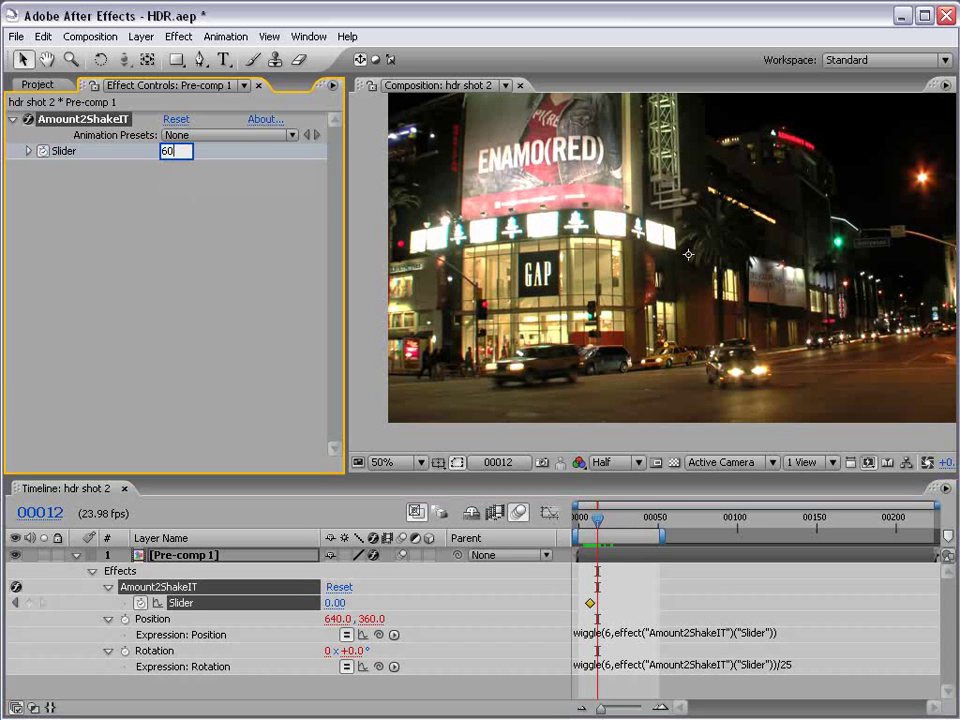
{"action": "key", "text": "Return"}
{"action": "left_click_drag", "start_coordinate": [610, 525], "coordinate": [618, 522]}
{"action": "left_click_drag", "start_coordinate": [176, 153], "coordinate": [185, 151]}
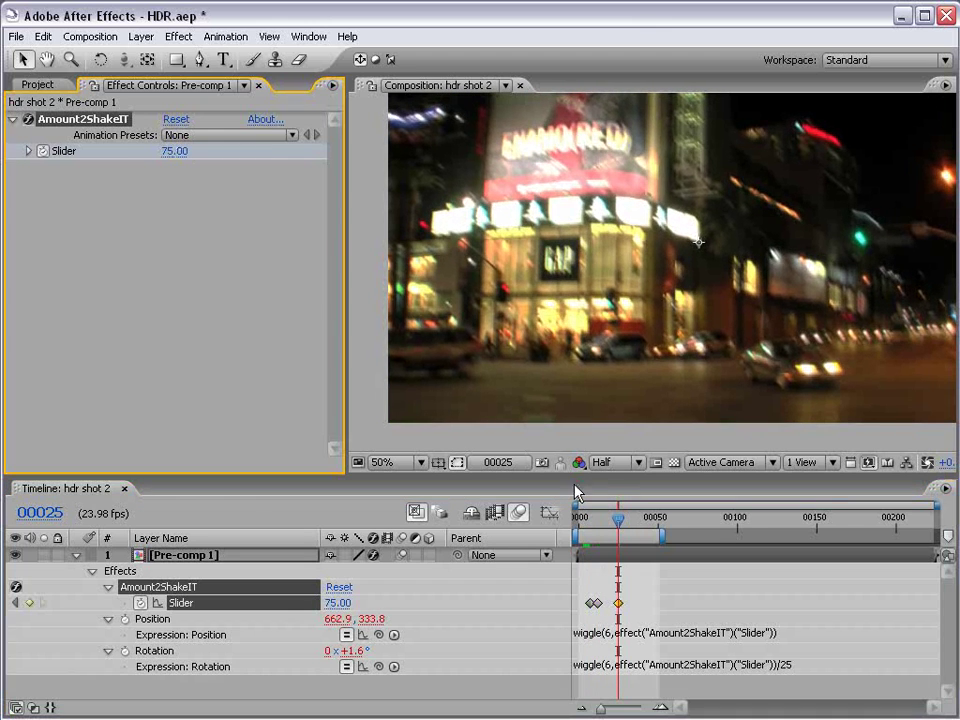
{"action": "left_click_drag", "start_coordinate": [618, 522], "coordinate": [631, 522]}
{"action": "left_click", "coordinate": [171, 151]}
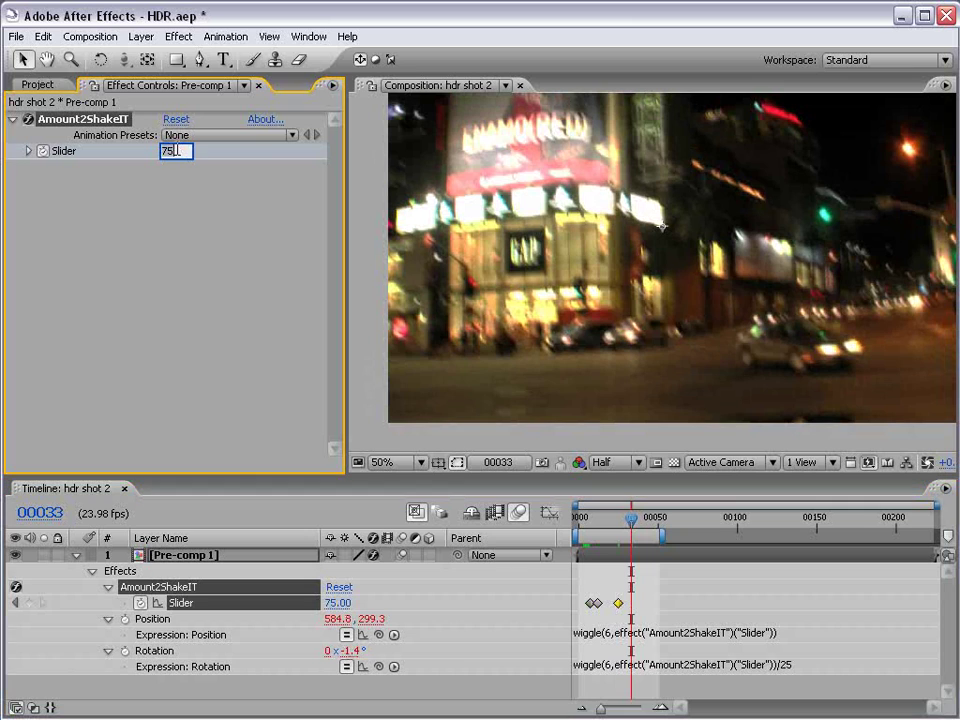
{"action": "type", "text": "0"}
{"action": "key", "text": "Return"}
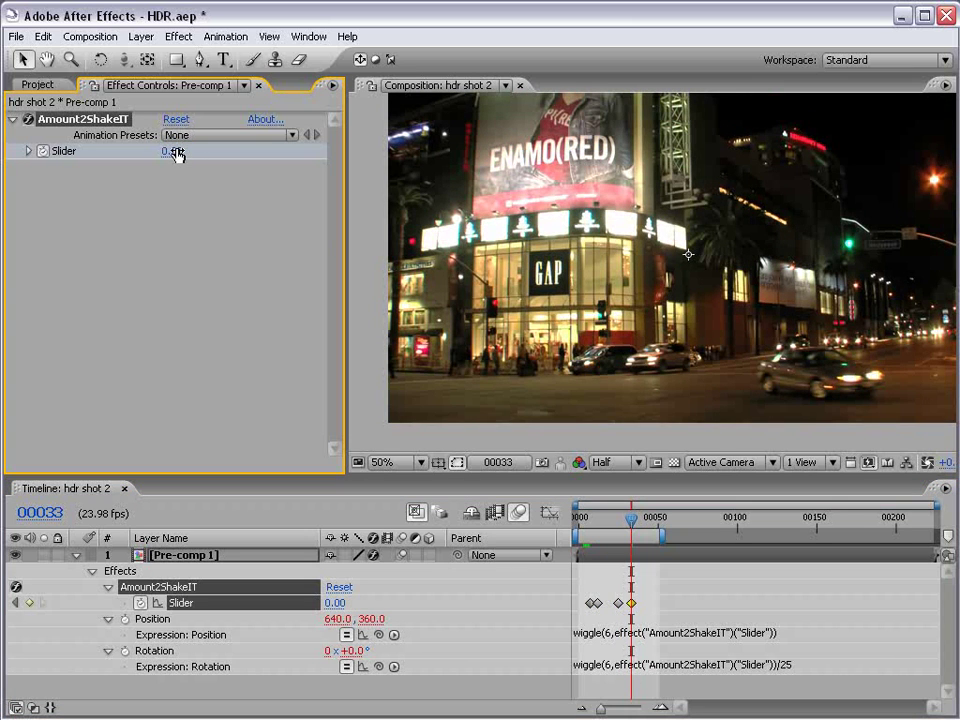
Step: Preview, extend the work area to about frame 100, and move the slider keyframes later
{"action": "key", "text": "KP_0"}
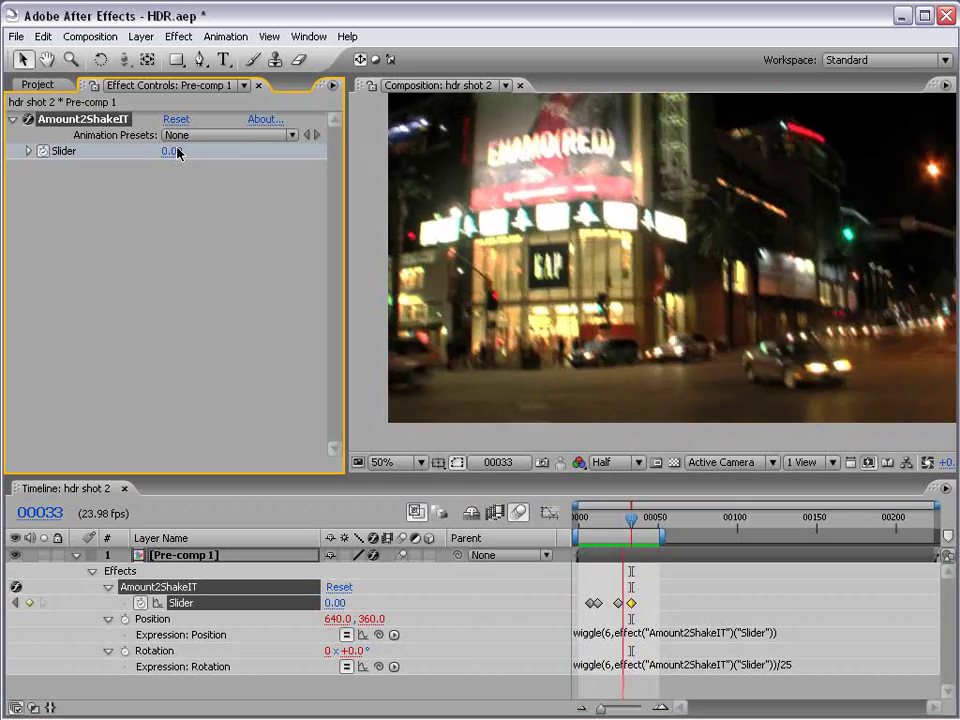
{"action": "key", "text": "space"}
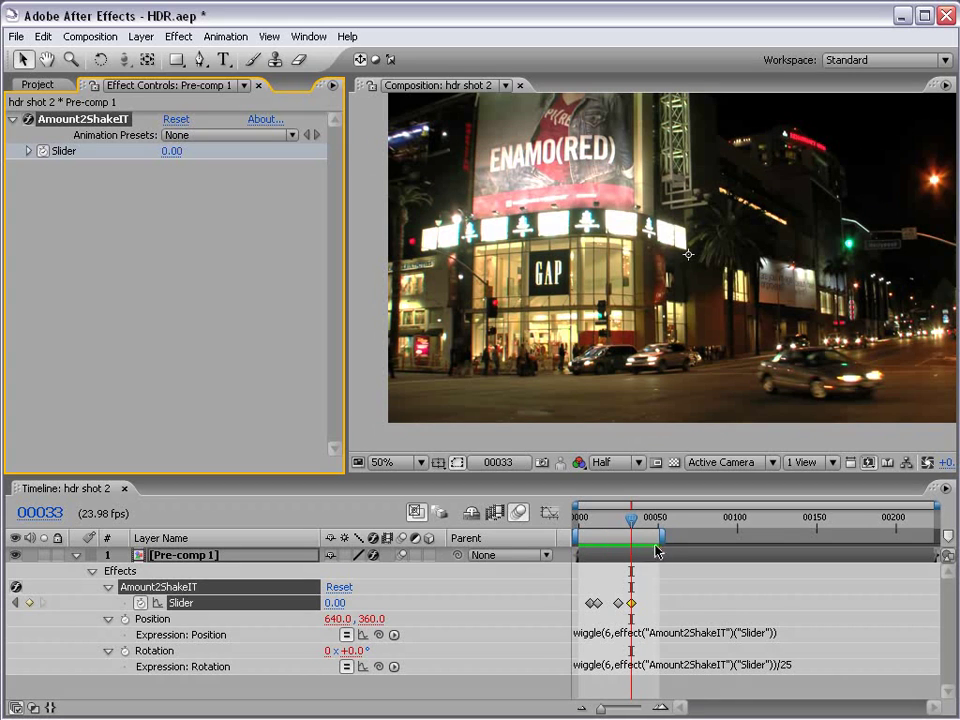
{"action": "left_click_drag", "start_coordinate": [660, 535], "coordinate": [748, 535]}
{"action": "left_click_drag", "start_coordinate": [680, 584], "coordinate": [661, 607]}
{"action": "left_click_drag", "start_coordinate": [597, 603], "coordinate": [615, 603]}
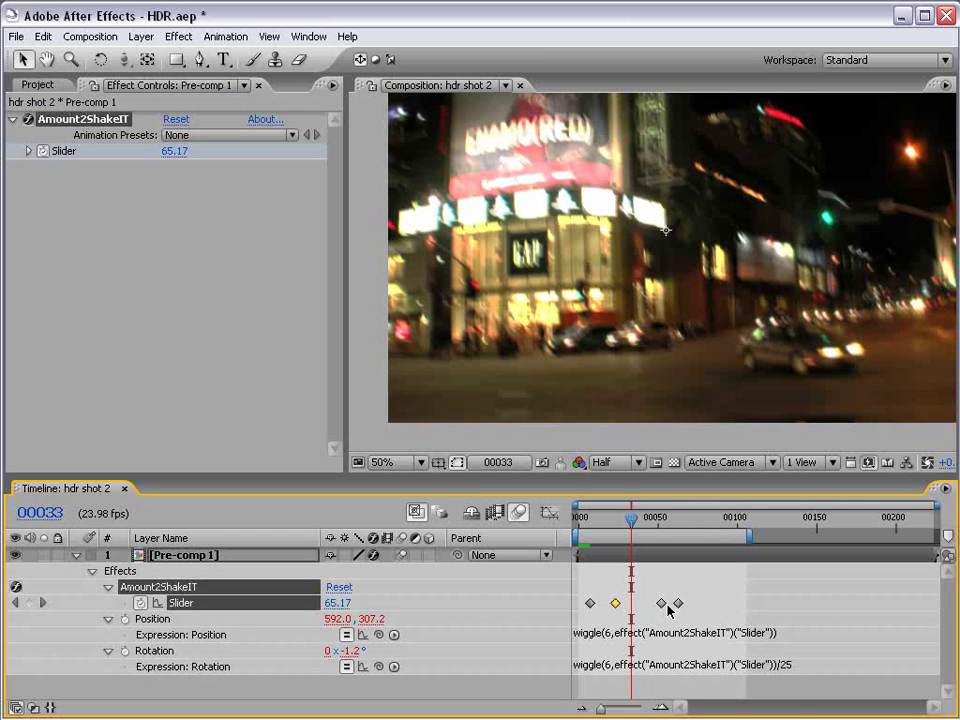
{"action": "mouse_move", "coordinate": [695, 598]}
{"action": "left_mouse_down"}
{"action": "mouse_move", "coordinate": [662, 604]}
{"action": "mouse_move", "coordinate": [688, 605]}
{"action": "left_mouse_up"}
{"action": "left_click_drag", "start_coordinate": [578, 530], "coordinate": [659, 604]}
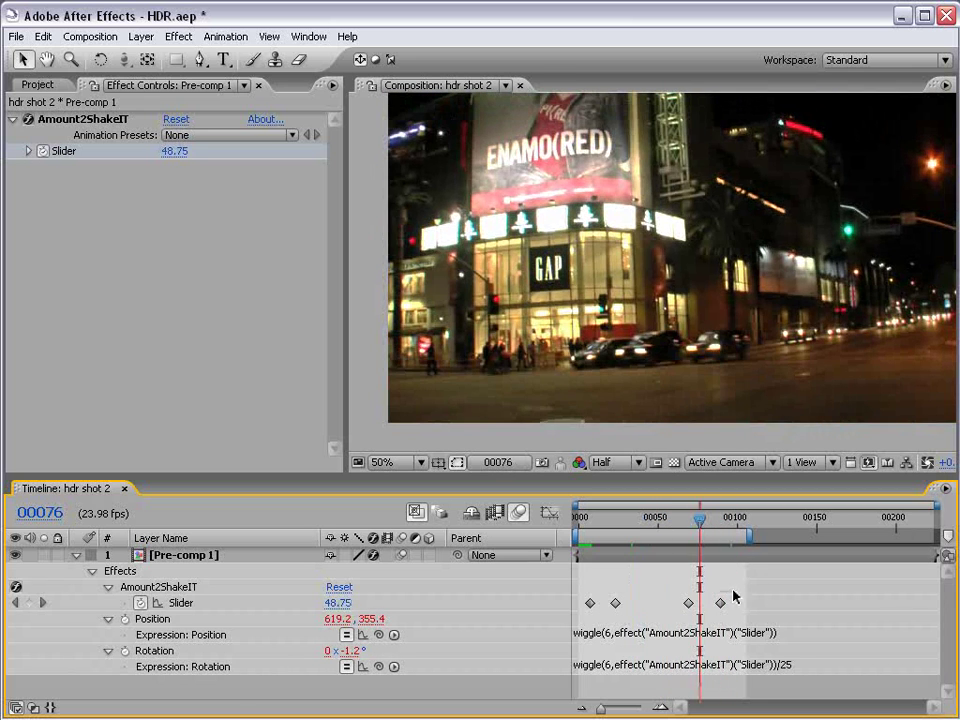
Step: Show the Project panel, preview the shake at 8 bpc, then switch back to 32 bpc
{"action": "left_click", "coordinate": [688, 604]}
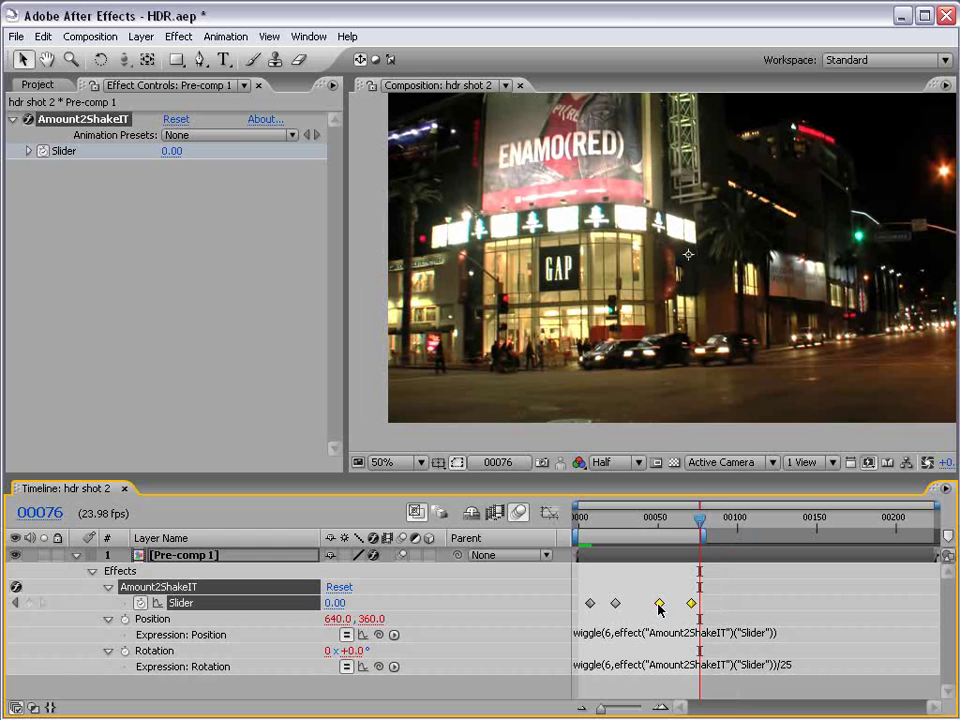
{"action": "left_click", "coordinate": [643, 517]}
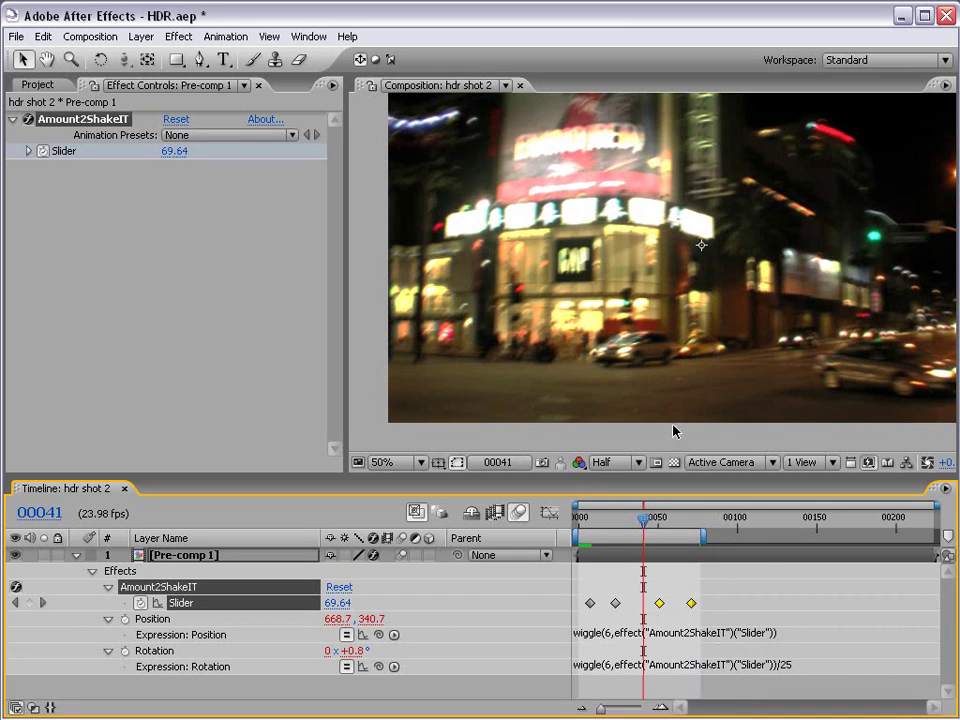
{"action": "left_click", "coordinate": [39, 85]}
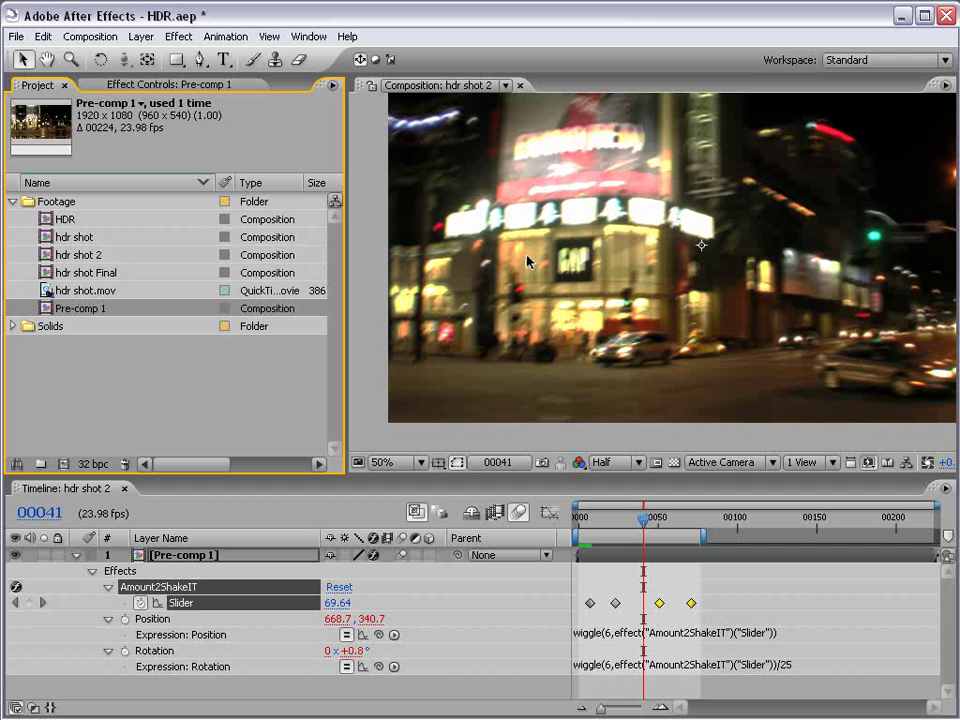
{"action": "left_click", "coordinate": [93, 464], "text": "alt"}
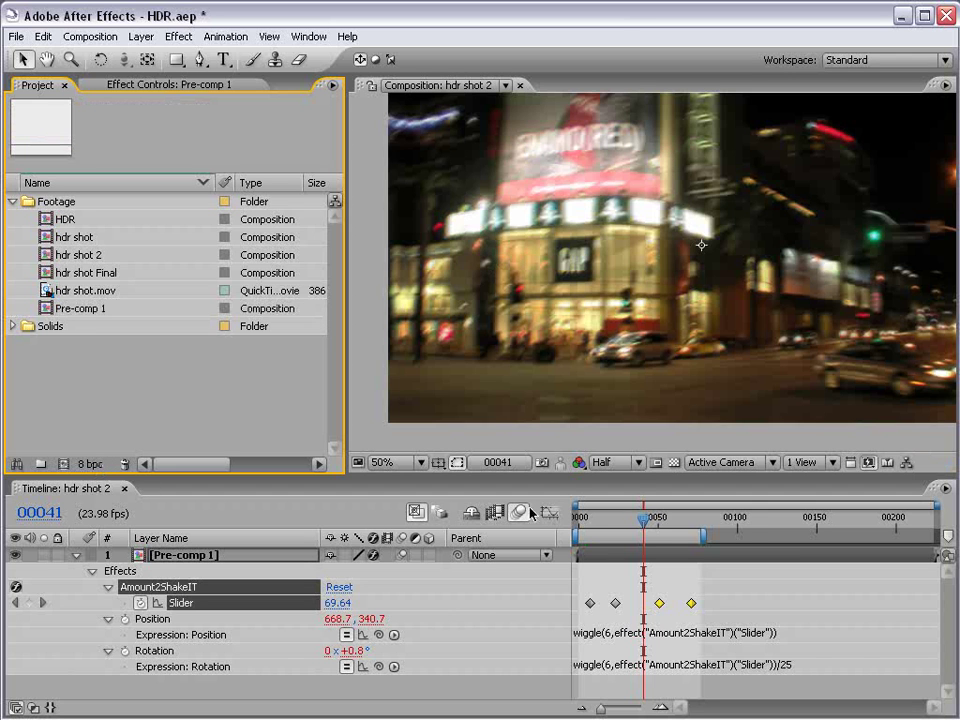
{"action": "left_click_drag", "start_coordinate": [660, 524], "coordinate": [606, 526]}
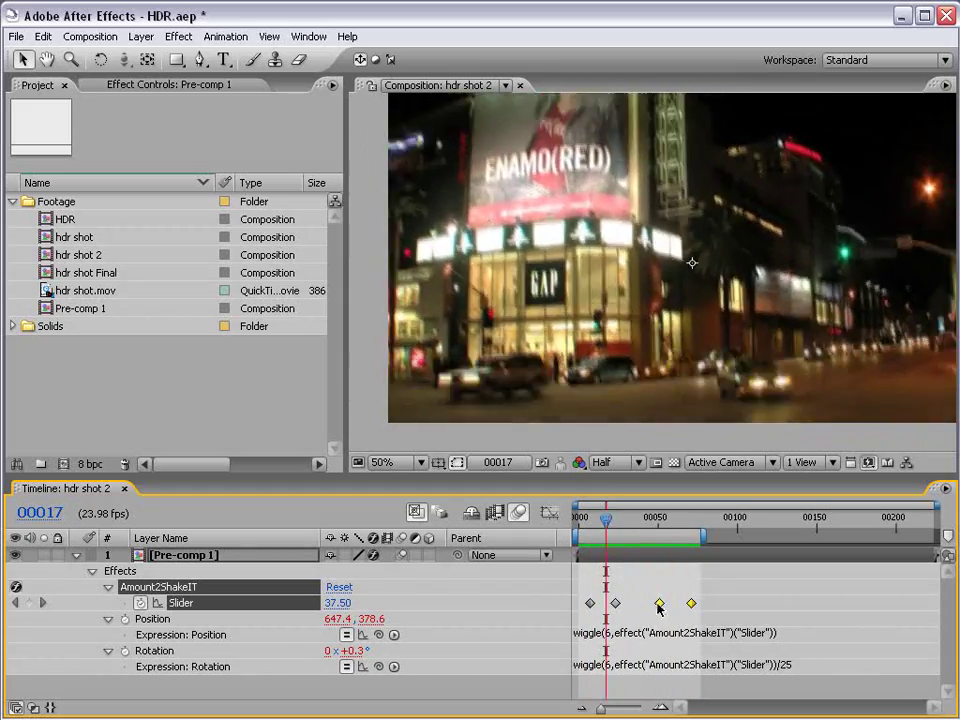
{"action": "left_click", "coordinate": [642, 515]}
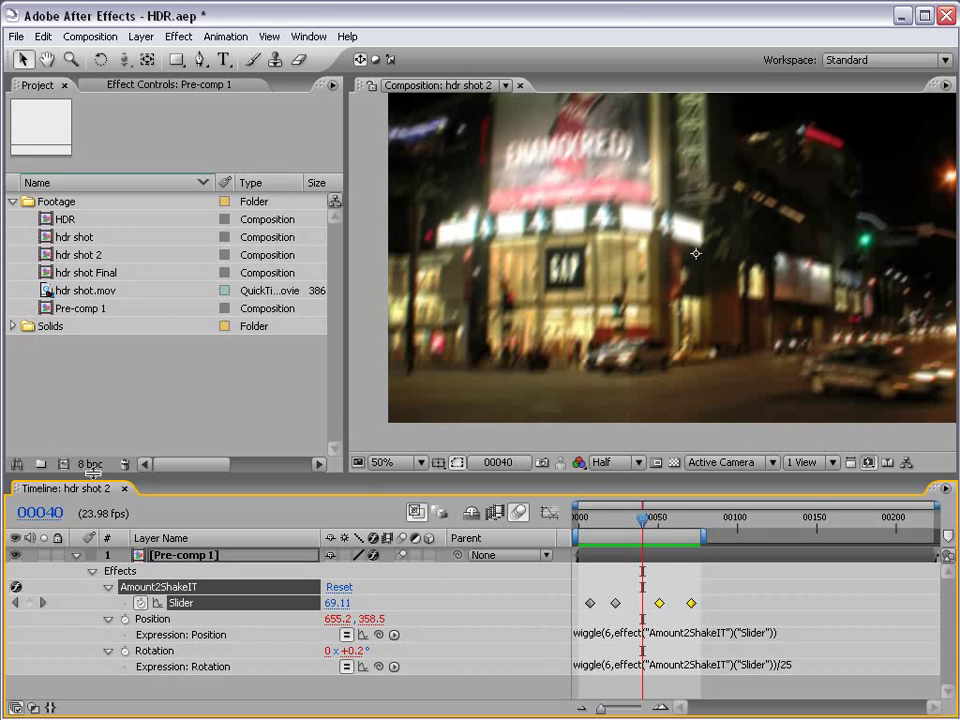
{"action": "left_click", "coordinate": [91, 465]}
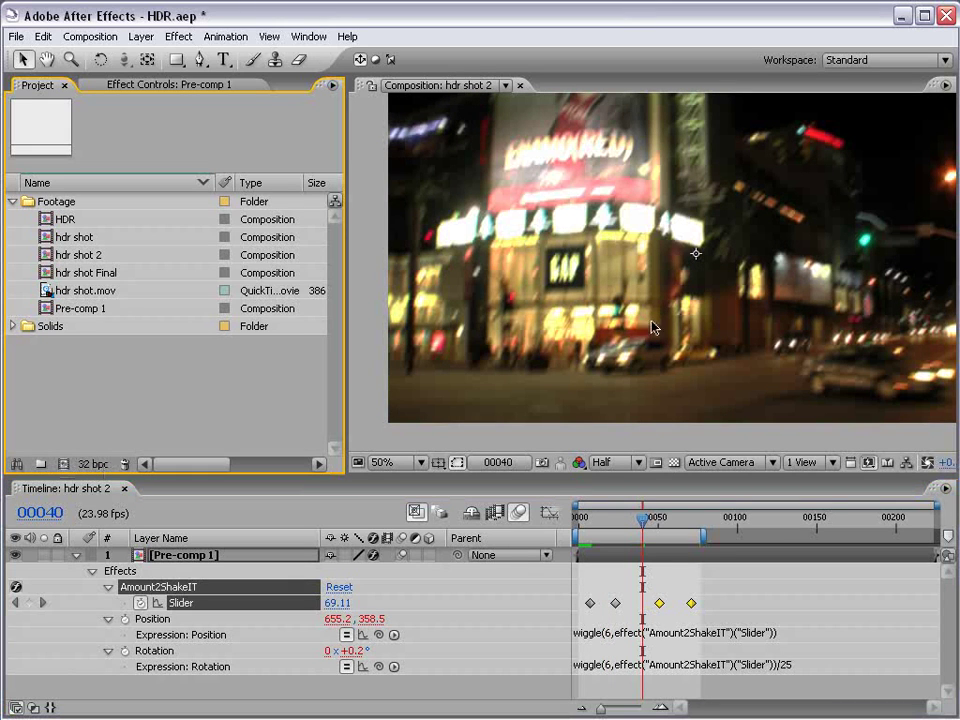
{"action": "left_click_drag", "start_coordinate": [652, 328], "coordinate": [622, 347]}
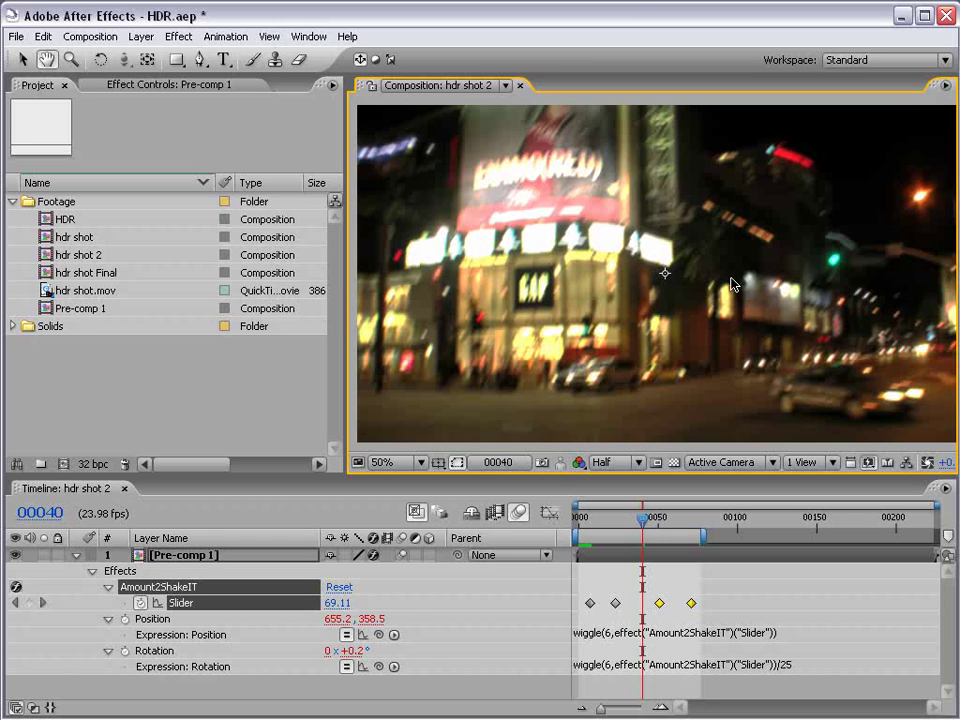
{"action": "key", "text": "v"}
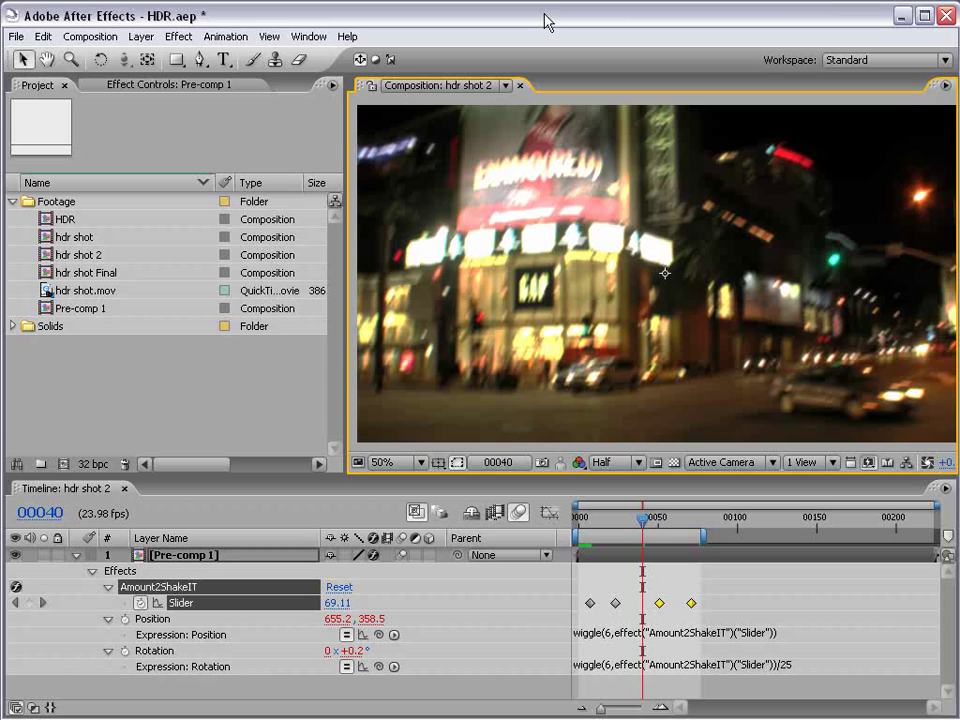